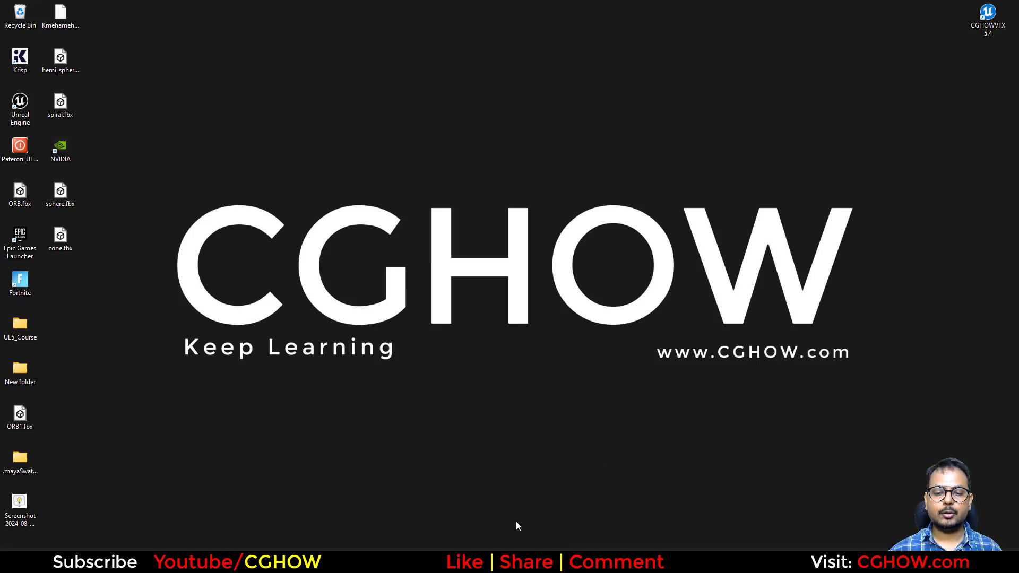
Switch to the browser and review the forum question on baking dynamic materials and the YouTube channel's bake tutorials
{"action": "key", "text": "alt+Tab"}
{"action": "scroll", "coordinate": [365, 296], "scroll_direction": "up", "scroll_amount": 1}
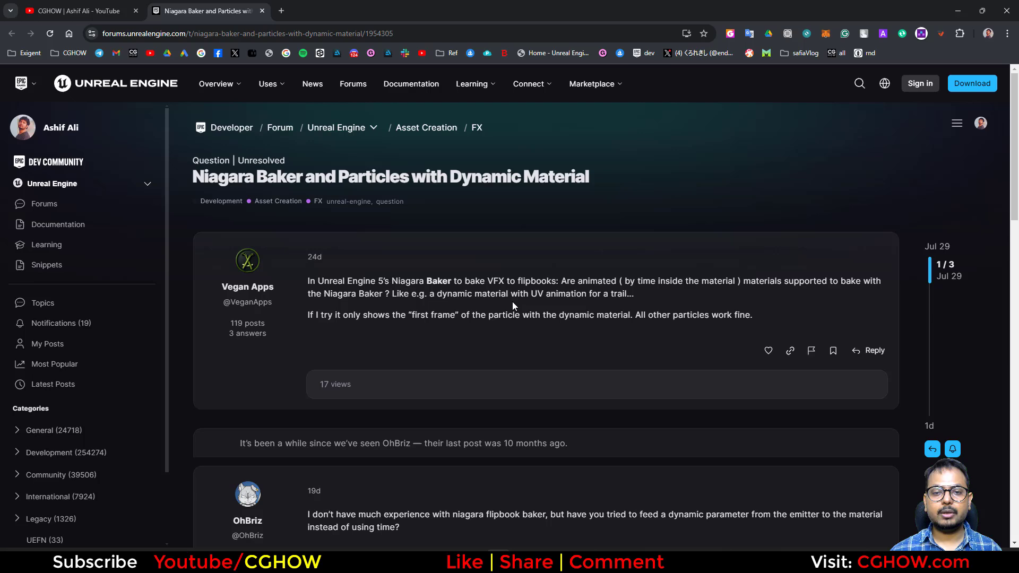
{"action": "left_click", "coordinate": [76, 7]}
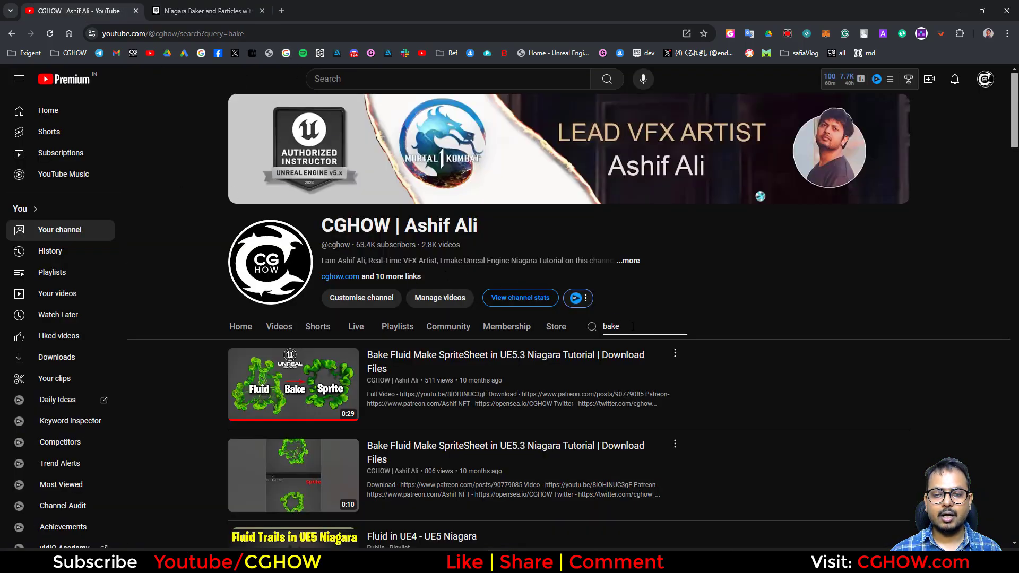
{"action": "scroll", "coordinate": [557, 398], "scroll_direction": "down", "scroll_amount": 2}
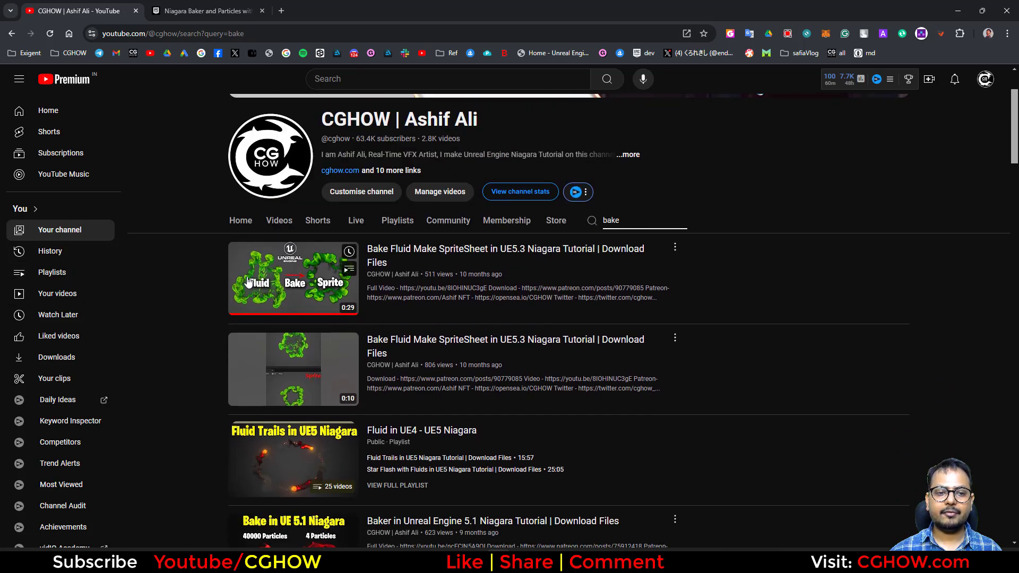
{"action": "scroll", "coordinate": [191, 356], "scroll_direction": "down", "scroll_amount": 3}
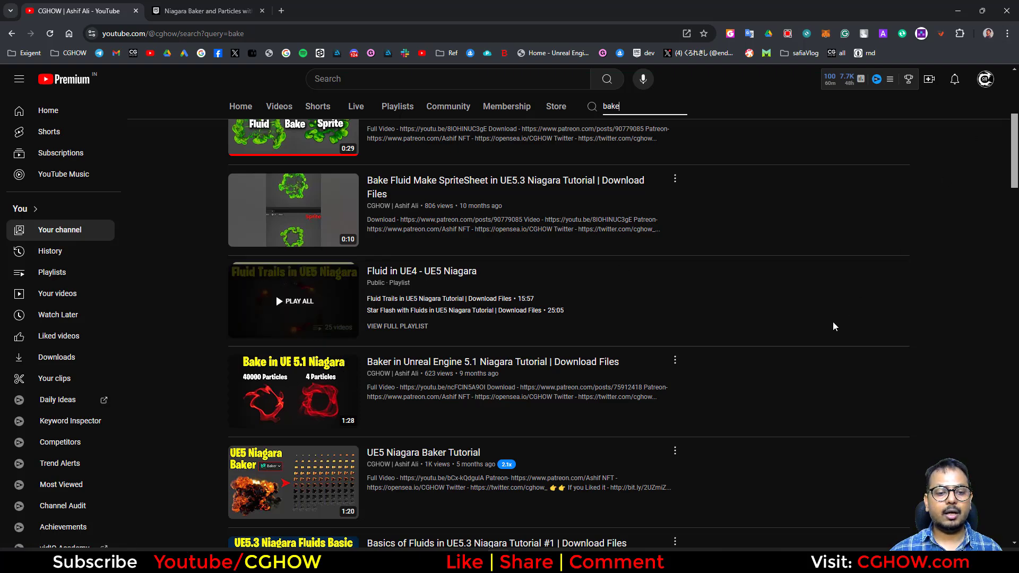
{"action": "left_click", "coordinate": [962, 9]}
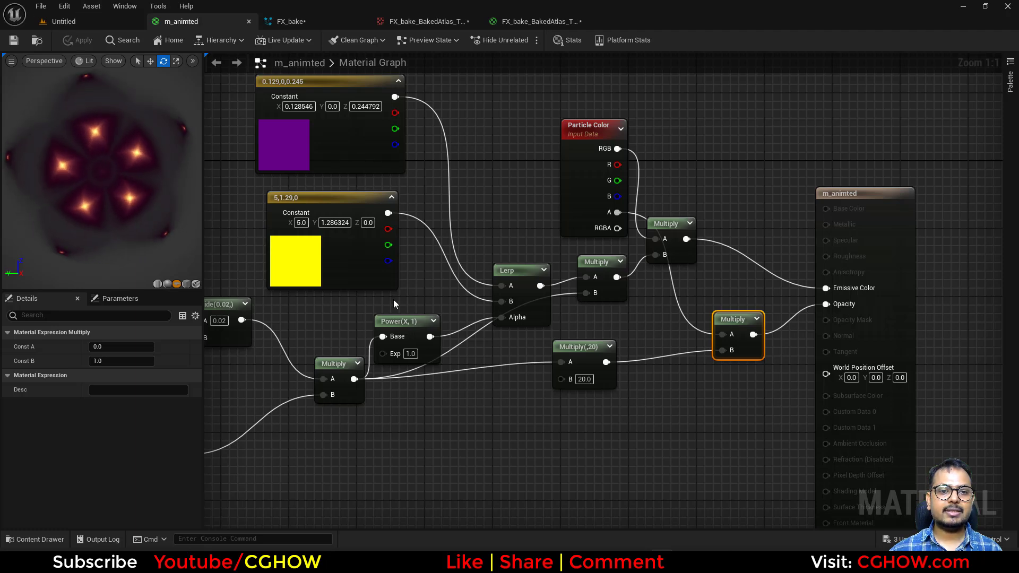
Examine the finished m_animted material graph, the FX_bake Niagara system, its baked atlas texture and the flipbook material built from it
{"action": "scroll", "coordinate": [393, 299], "scroll_direction": "down", "scroll_amount": 5}
{"action": "right_click_drag", "start_coordinate": [343, 239], "coordinate": [443, 298]}
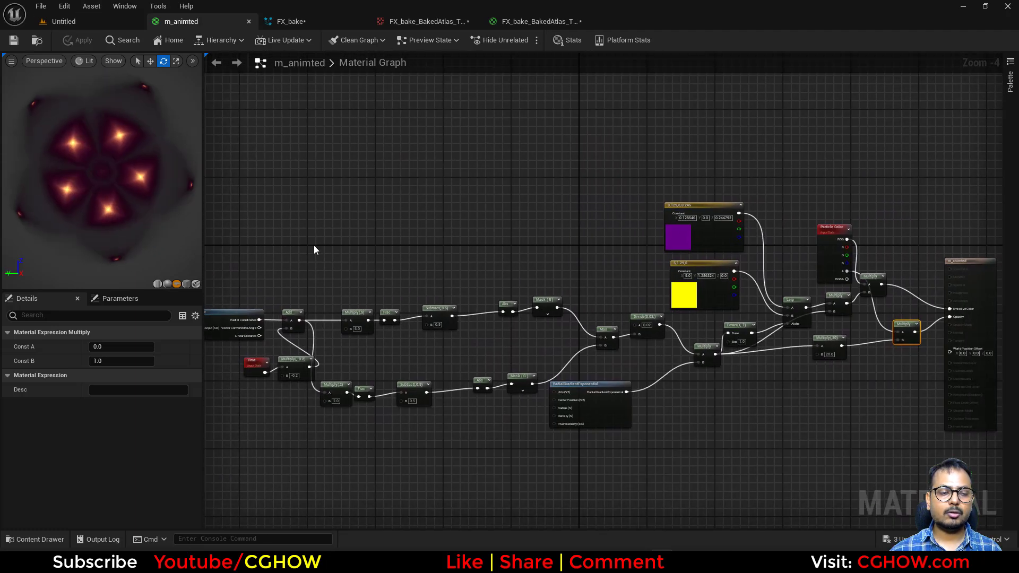
{"action": "left_click", "coordinate": [287, 20]}
{"action": "left_click", "coordinate": [247, 59]}
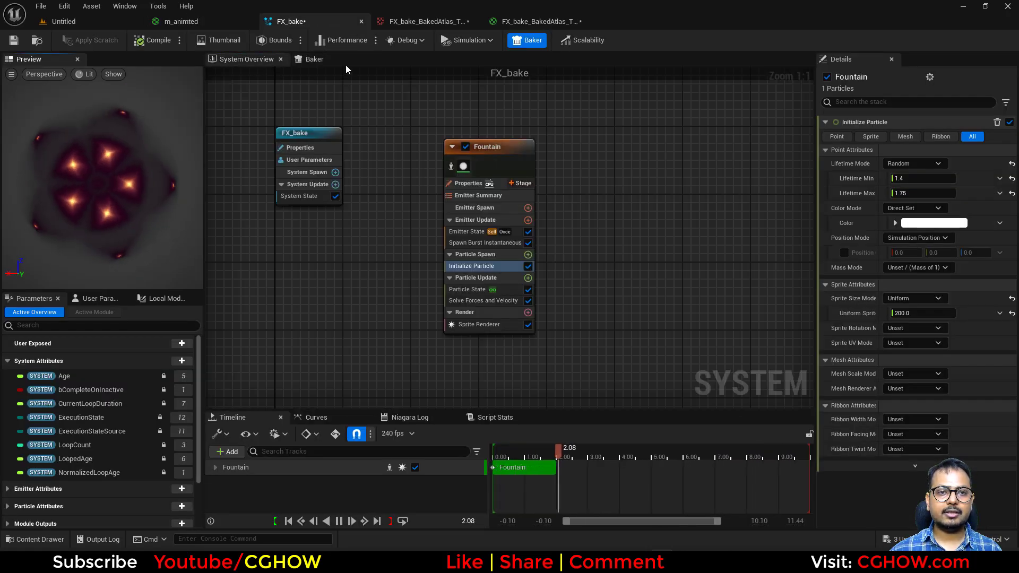
{"action": "left_click", "coordinate": [314, 59]}
{"action": "left_click", "coordinate": [424, 22]}
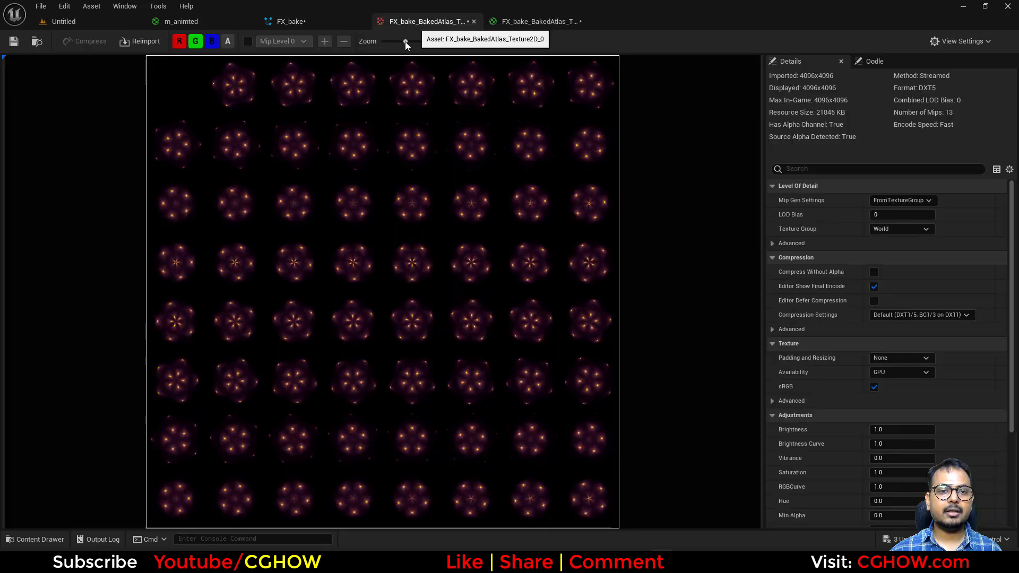
{"action": "left_click", "coordinate": [536, 22]}
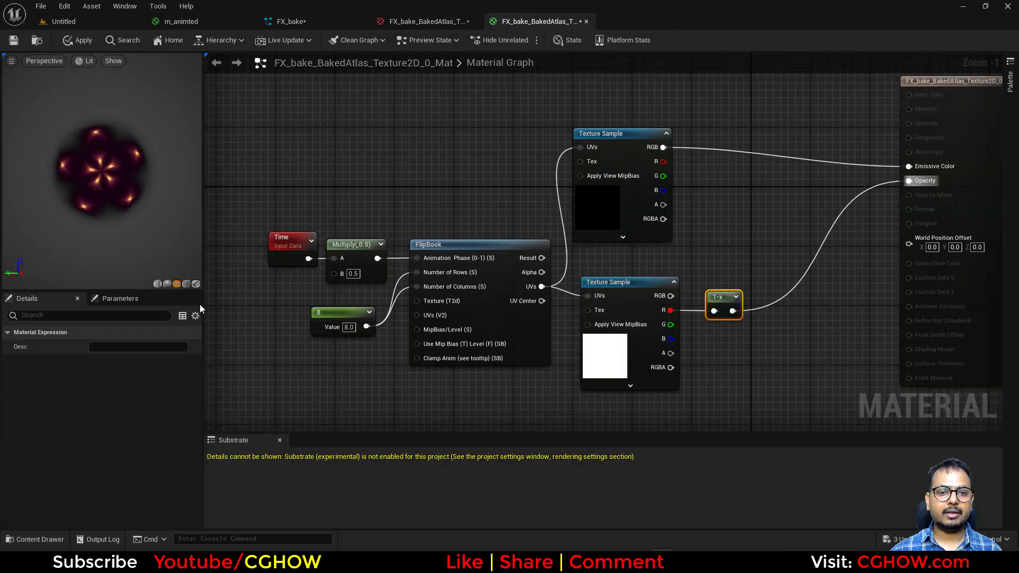
{"action": "left_click", "coordinate": [184, 21]}
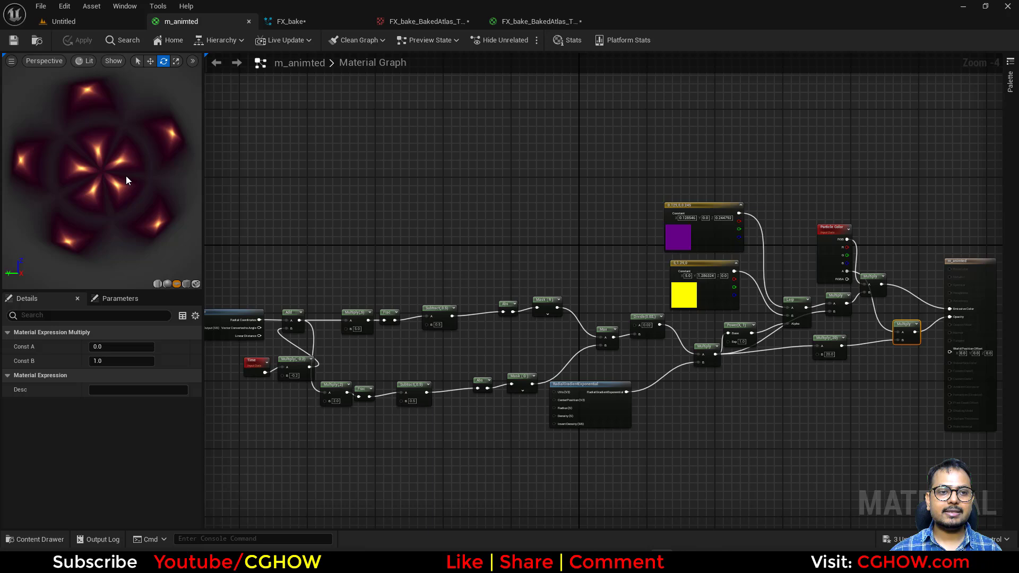
{"action": "left_click", "coordinate": [538, 21]}
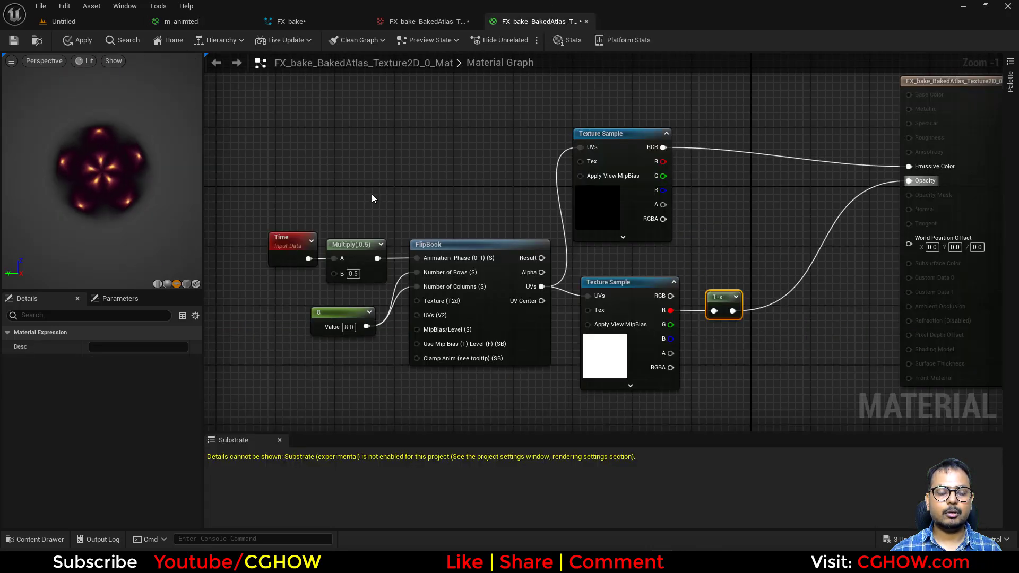
{"action": "left_click", "coordinate": [642, 212]}
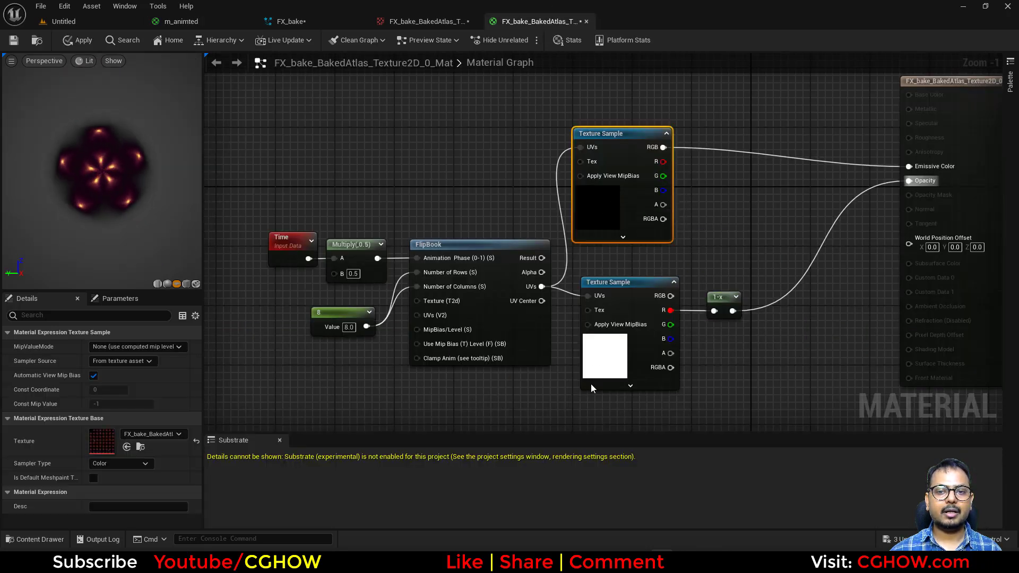
{"action": "left_click", "coordinate": [194, 21]}
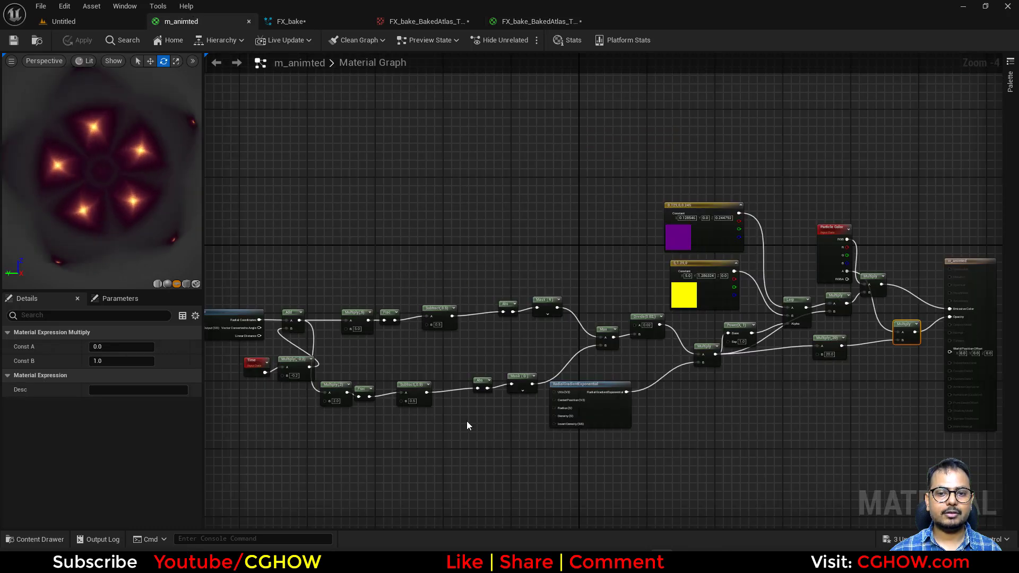
{"action": "scroll", "coordinate": [740, 352], "scroll_direction": "up", "scroll_amount": 2}
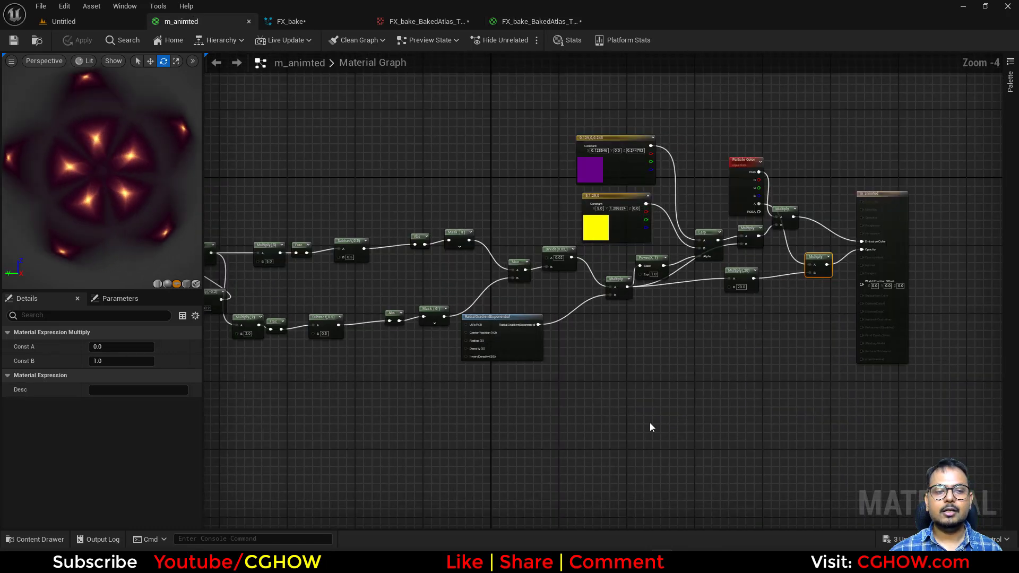
{"action": "right_click_drag", "start_coordinate": [669, 391], "coordinate": [615, 402]}
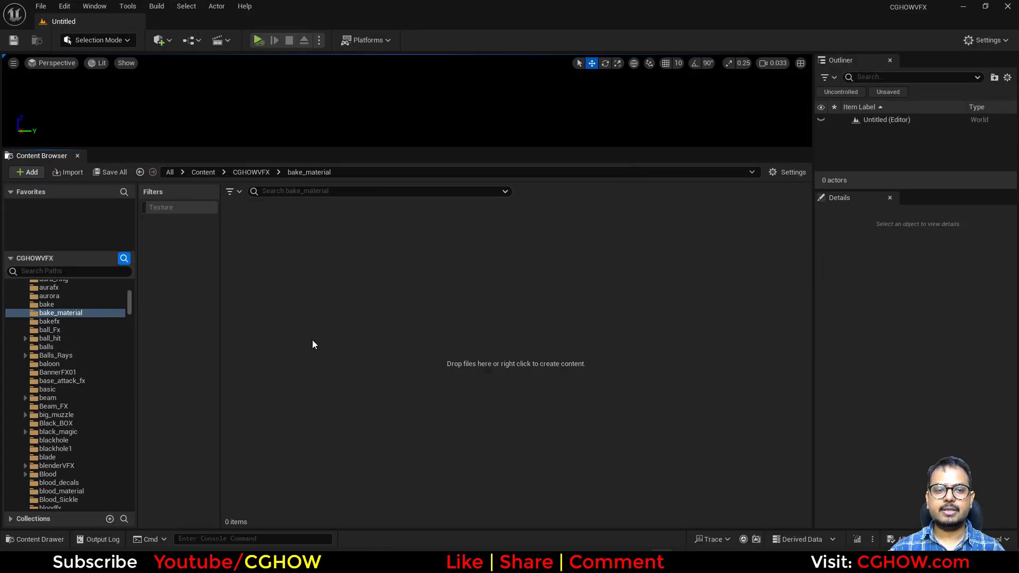
Create a material named m_animted in the bake_material folder and dock its editor in the main window
{"action": "right_click", "coordinate": [346, 310]}
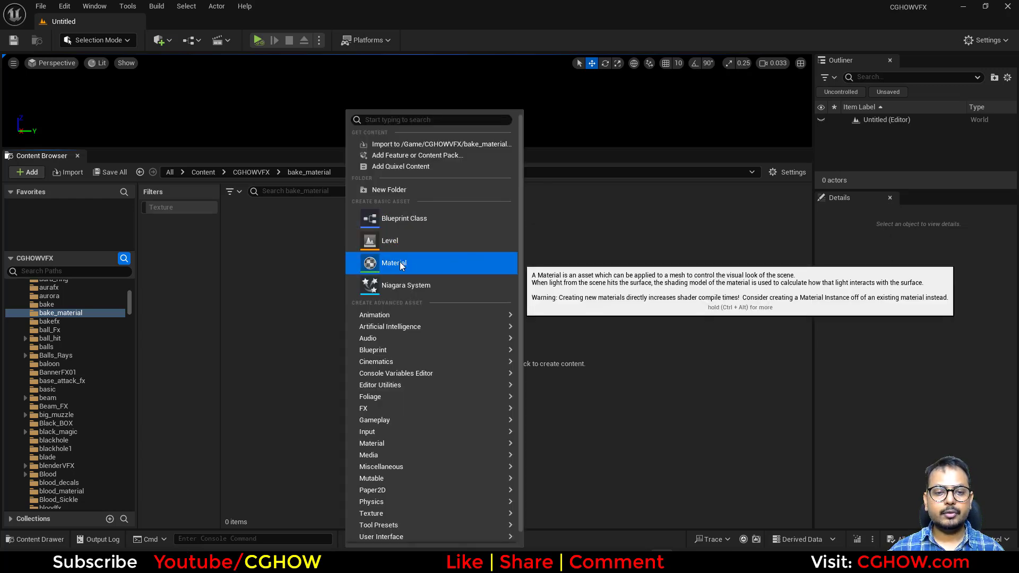
{"action": "left_click", "coordinate": [456, 262]}
{"action": "type", "text": "m"}
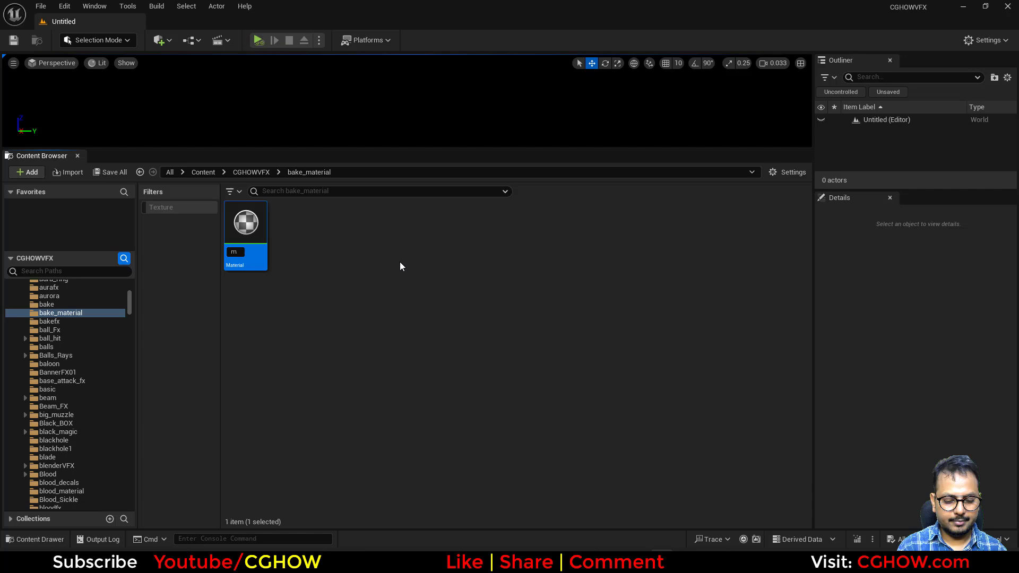
{"action": "type", "text": "_anim"}
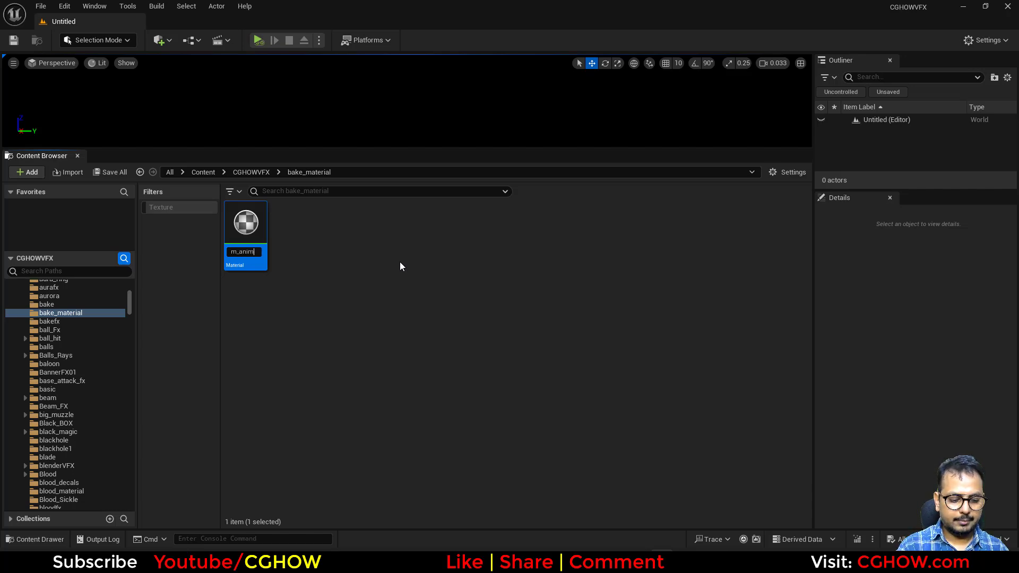
{"action": "type", "text": "ted"}
{"action": "key", "text": "Return"}
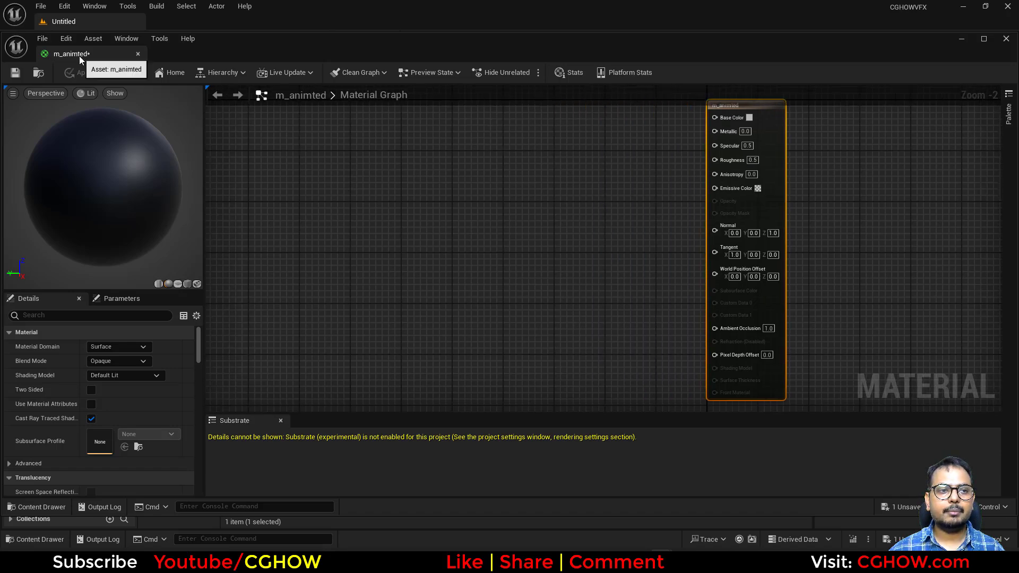
{"action": "left_click_drag", "start_coordinate": [79, 56], "coordinate": [202, 26]}
{"action": "mouse_move", "coordinate": [441, 185]}
{"action": "right_mouse_down"}
{"action": "mouse_move", "coordinate": [424, 220]}
{"action": "mouse_move", "coordinate": [396, 211]}
{"action": "right_mouse_up"}
Set the material to the Unlit shading model, Translucent blend mode and Two Sided, and preview it on a plane
{"action": "left_click", "coordinate": [120, 375]}
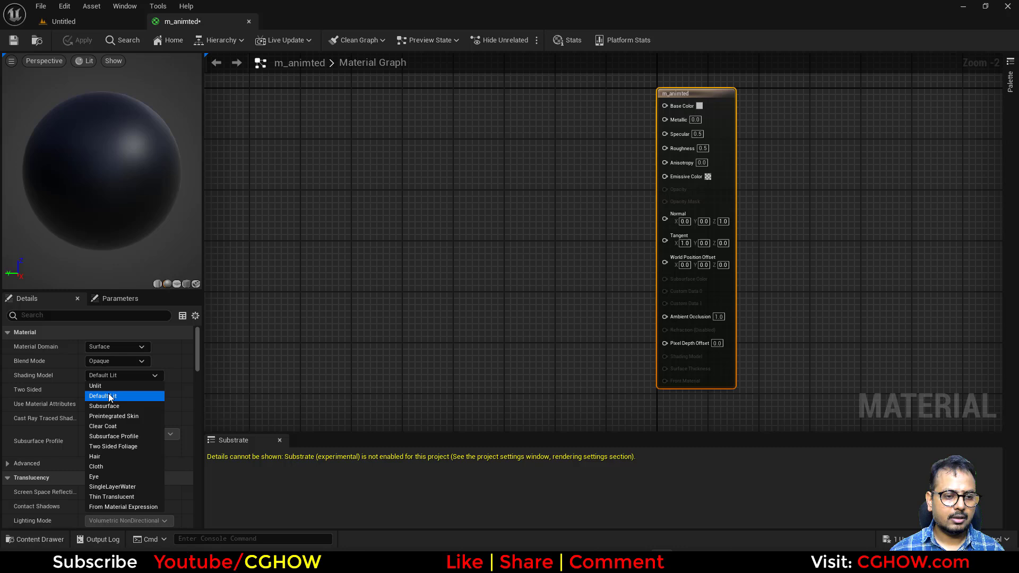
{"action": "left_click", "coordinate": [112, 386]}
{"action": "left_click", "coordinate": [126, 363]}
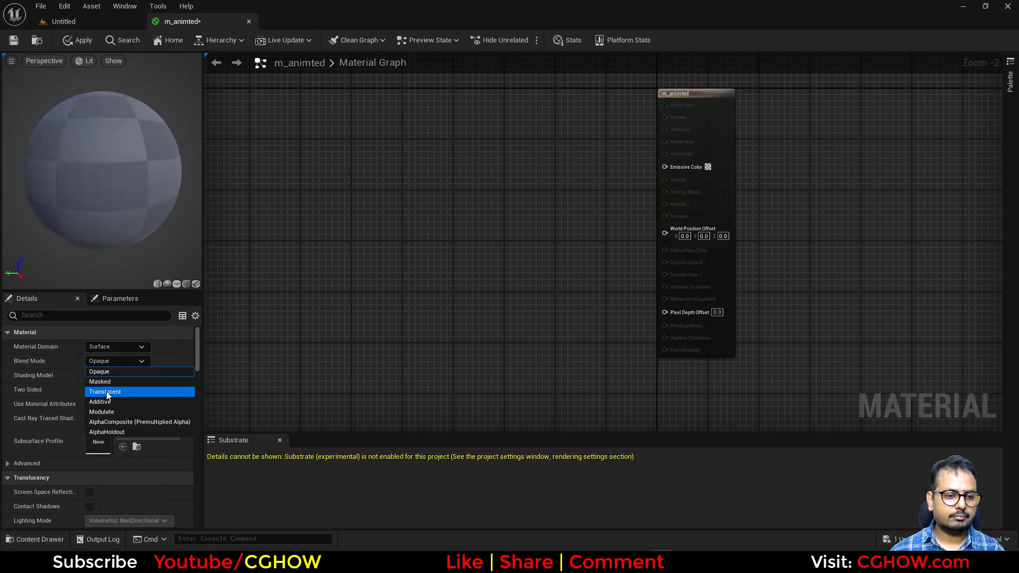
{"action": "left_click", "coordinate": [109, 391]}
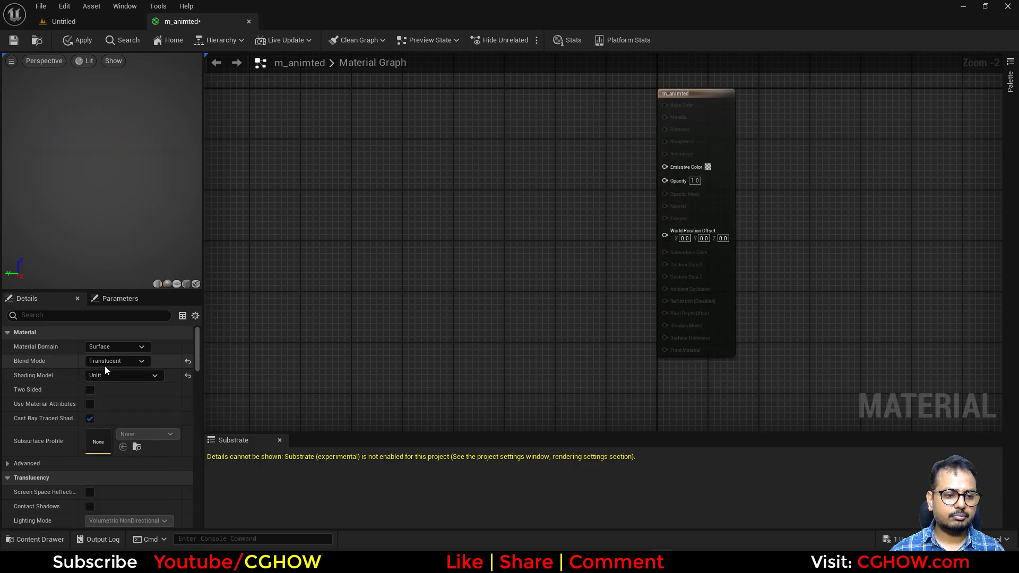
{"action": "left_click", "coordinate": [90, 390]}
{"action": "right_click_drag", "start_coordinate": [391, 253], "coordinate": [426, 247]}
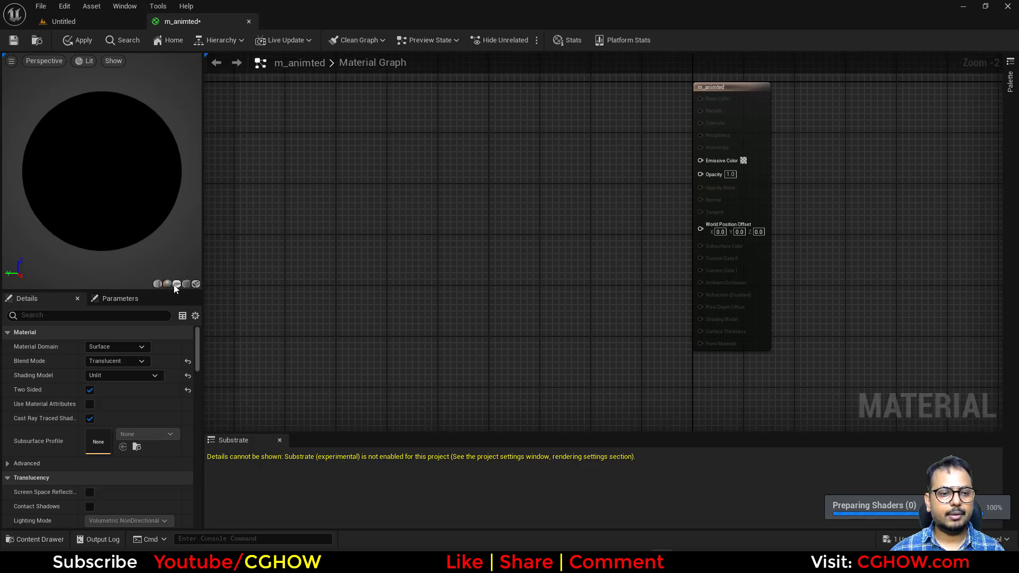
{"action": "left_click", "coordinate": [177, 284]}
Add a VectorToRadialValue node to the material graph and close the Substrate panel
{"action": "right_click_drag", "start_coordinate": [493, 294], "coordinate": [657, 281]}
{"action": "right_click", "coordinate": [335, 169]}
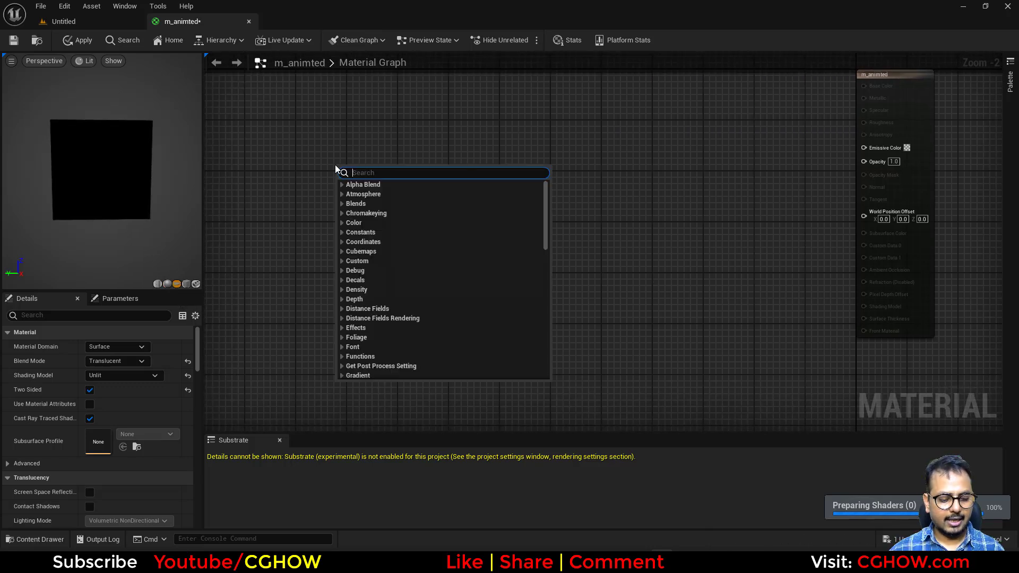
{"action": "type", "text": "vector"}
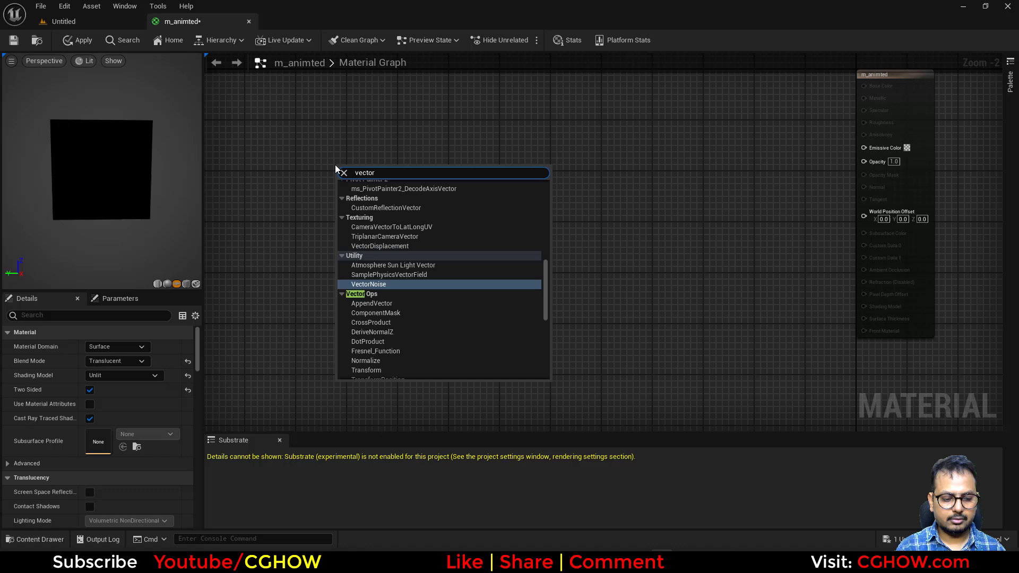
{"action": "type", "text": "tora"}
{"action": "key", "text": "Return"}
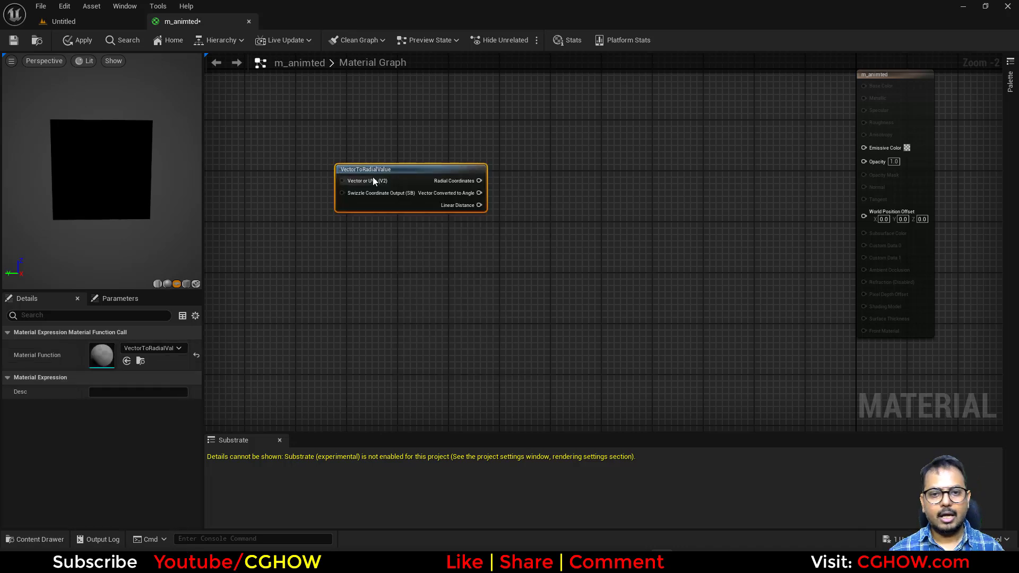
{"action": "right_click_drag", "start_coordinate": [440, 224], "coordinate": [387, 222]}
{"action": "right_click_drag", "start_coordinate": [599, 218], "coordinate": [667, 267]}
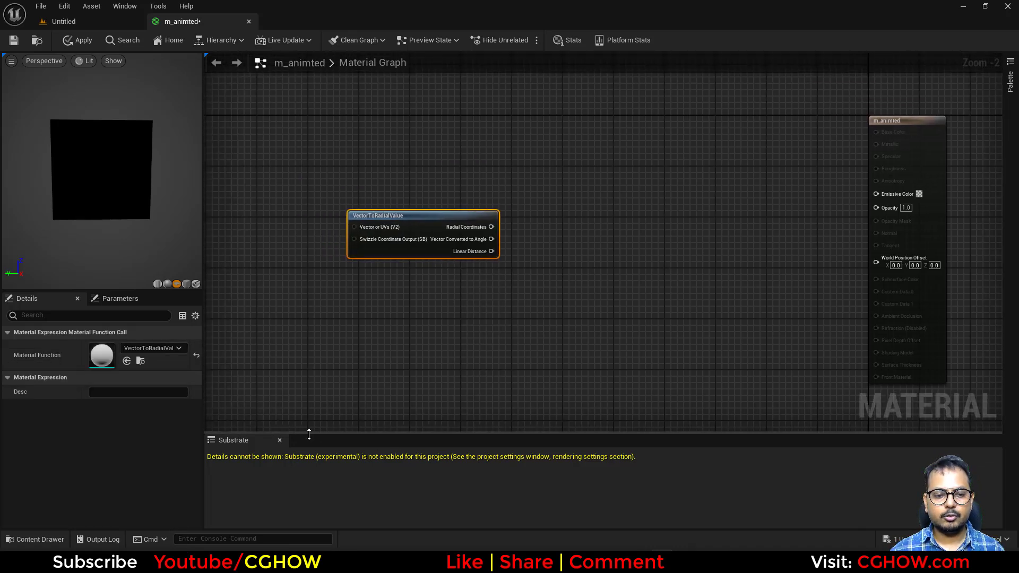
{"action": "left_click", "coordinate": [279, 440]}
{"action": "right_click_drag", "start_coordinate": [556, 230], "coordinate": [369, 240]}
Preview the Radial Coordinates output through a temporary Multiply node and delete that node
{"action": "left_click", "coordinate": [374, 238]}
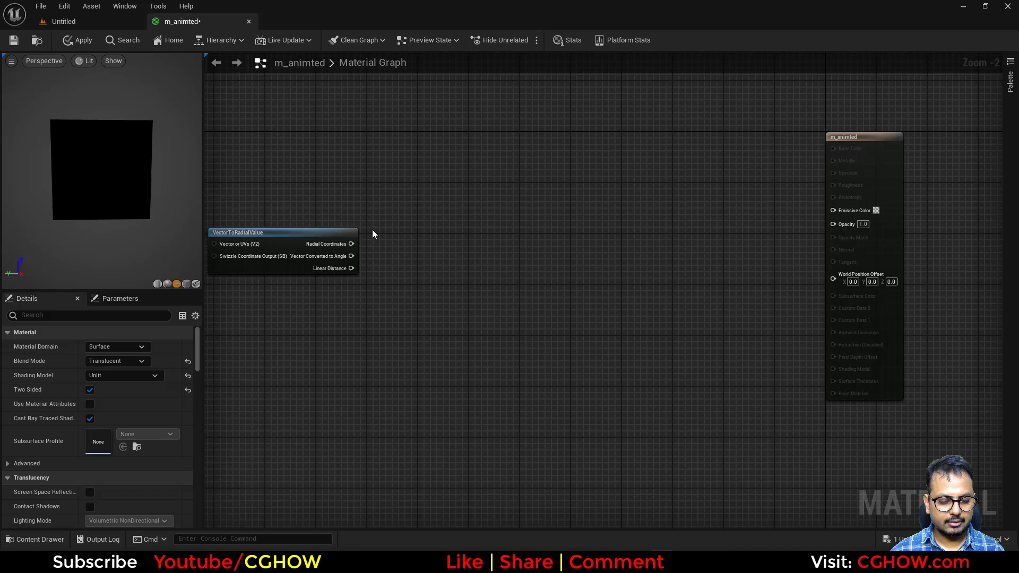
{"action": "left_click", "coordinate": [373, 234]}
{"action": "left_click_drag", "start_coordinate": [350, 244], "coordinate": [411, 219]}
{"action": "key", "text": "space"}
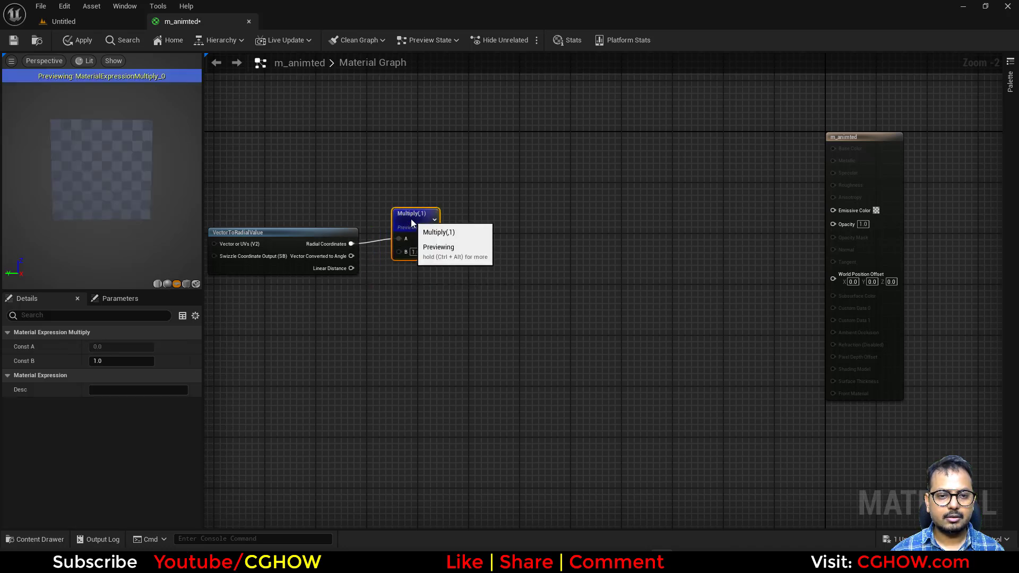
{"action": "left_click_drag", "start_coordinate": [139, 213], "coordinate": [146, 213]}
{"action": "right_click_drag", "start_coordinate": [390, 289], "coordinate": [398, 293]}
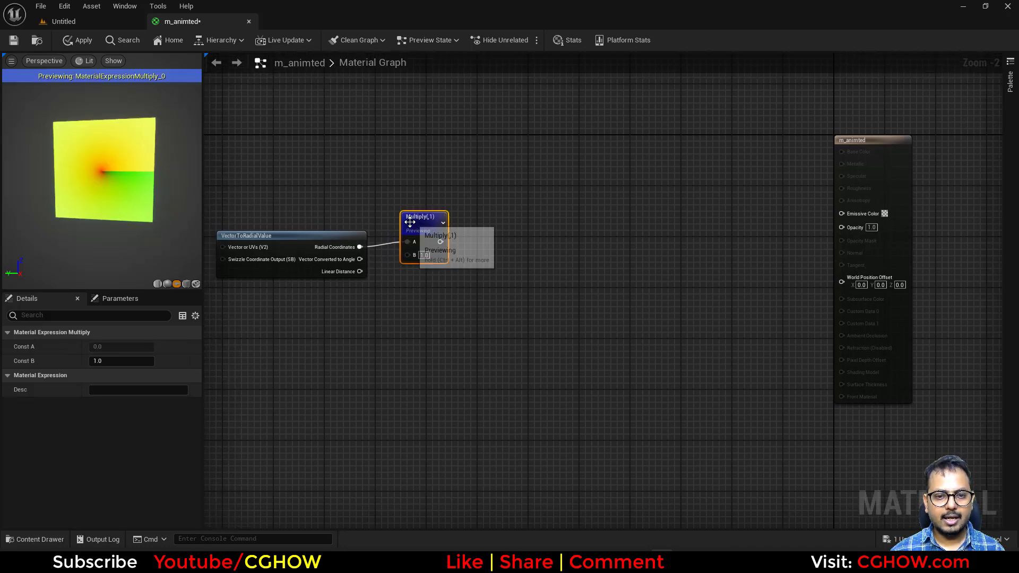
{"action": "left_click_drag", "start_coordinate": [405, 232], "coordinate": [462, 232]}
{"action": "key", "text": "Delete"}
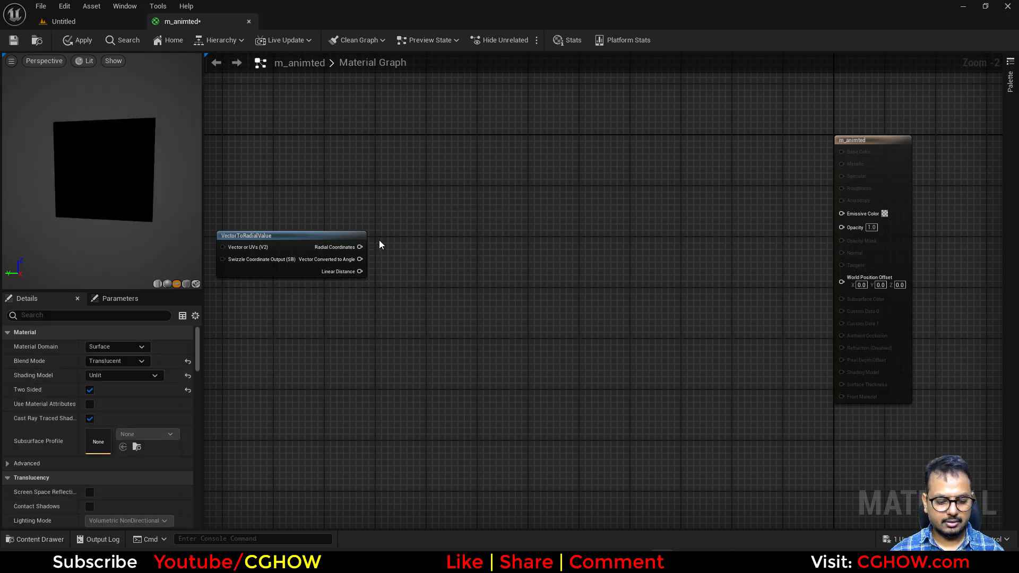
Connect the Radial Coordinates output to a new Multiply node and feed its result into a new Frac node
{"action": "left_click", "coordinate": [379, 240]}
{"action": "left_click_drag", "start_coordinate": [360, 246], "coordinate": [466, 232]}
{"action": "type", "text": "fra"}
{"action": "key", "text": "Return"}
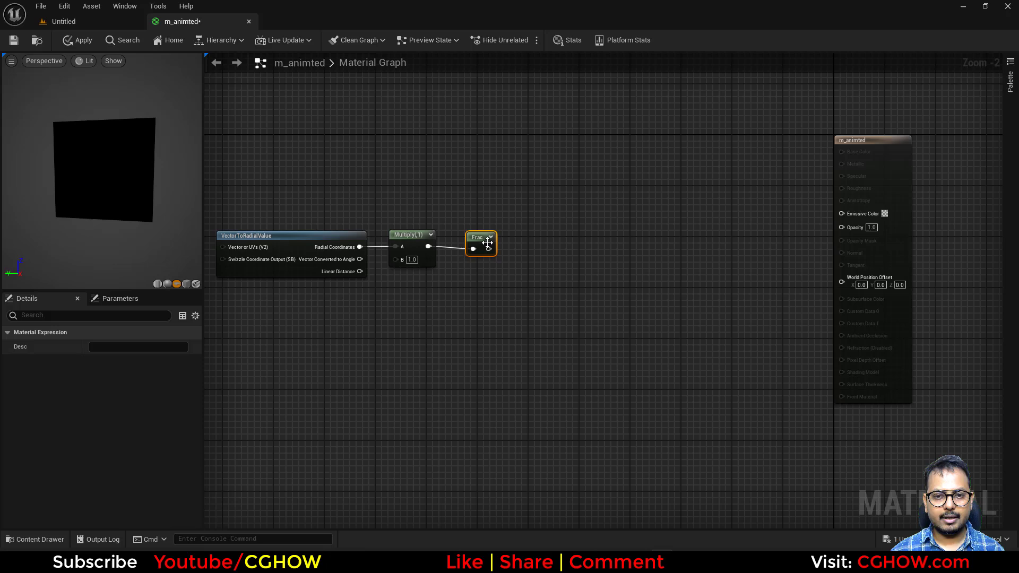
Preview the Frac node, set the Multiply node's B value to 4 and align the Frac node beside it
{"action": "key", "text": "space"}
{"action": "left_click", "coordinate": [411, 260]}
{"action": "type", "text": "4"}
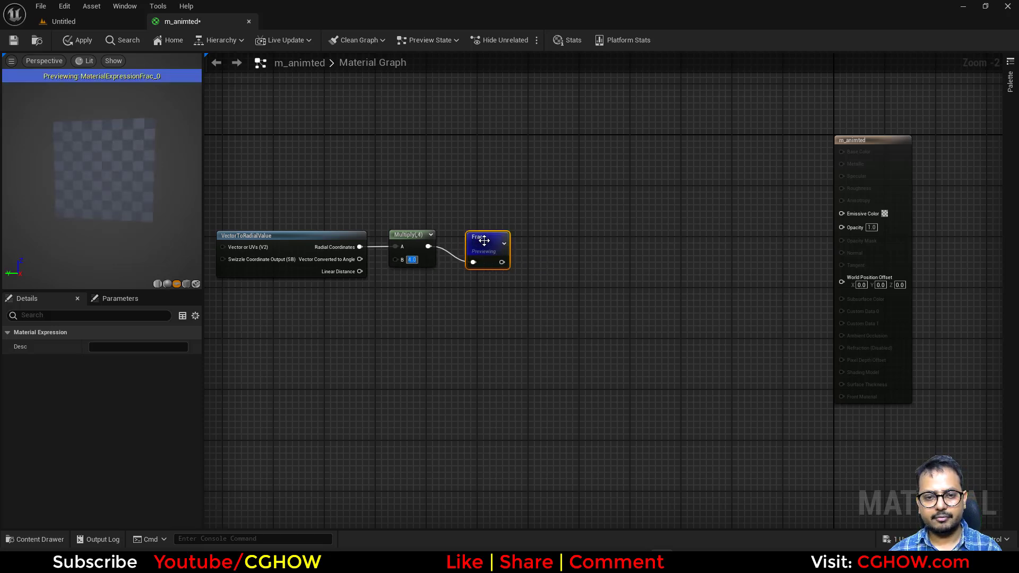
{"action": "left_click_drag", "start_coordinate": [484, 241], "coordinate": [470, 227]}
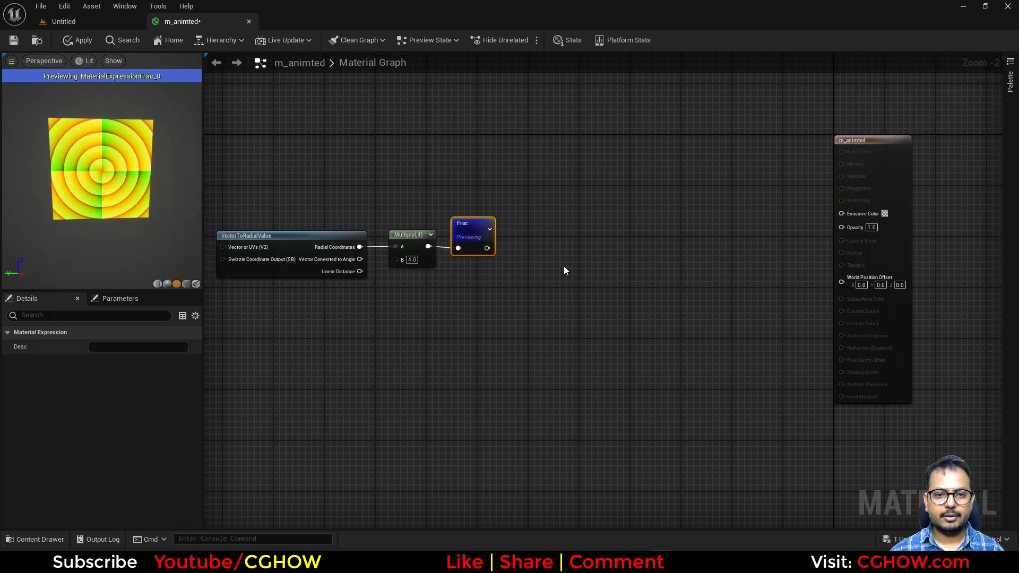
{"action": "scroll", "coordinate": [564, 271], "scroll_direction": "up", "scroll_amount": 2}
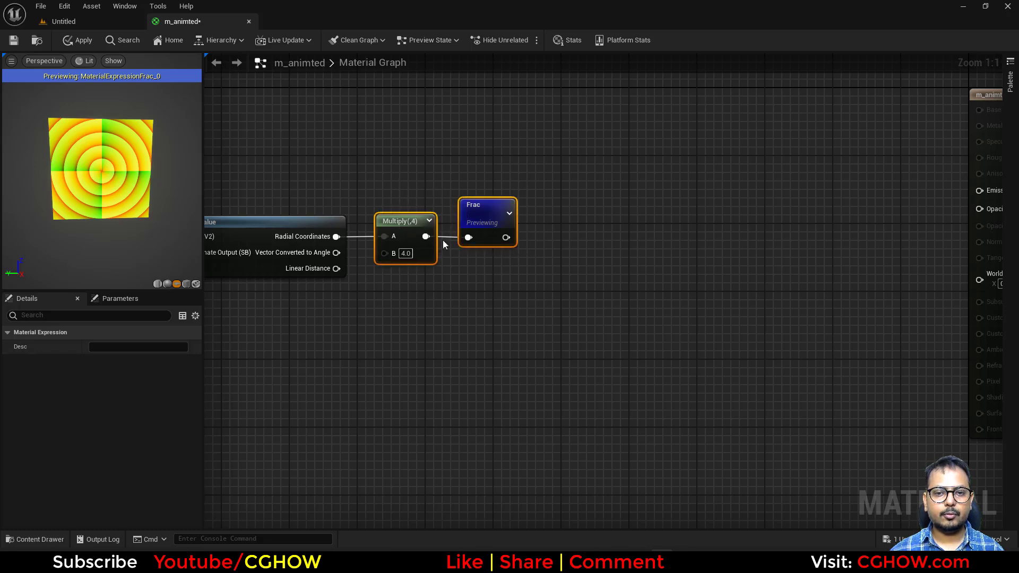
Move the Multiply and Frac nodes away and feed the Radial Coordinates output into a new Add node's A input
{"action": "left_click_drag", "start_coordinate": [424, 227], "coordinate": [542, 230]}
{"action": "key", "text": "a"}
{"action": "left_click", "coordinate": [372, 221]}
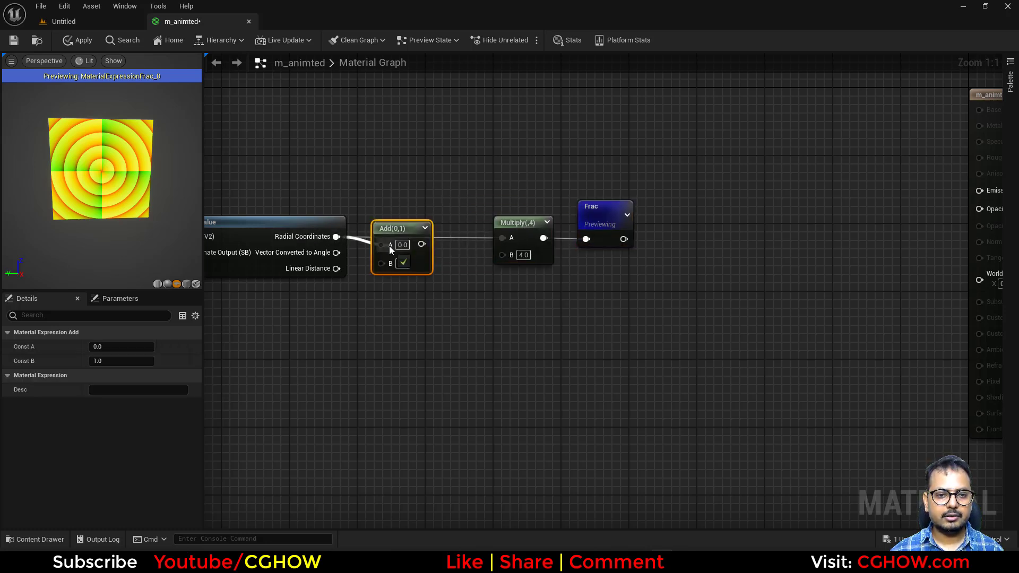
{"action": "left_click_drag", "start_coordinate": [390, 246], "coordinate": [390, 245]}
Connect a new Time node to the Add node's B input and feed the Add result into the existing Multiply node
{"action": "right_click", "coordinate": [298, 317]}
{"action": "type", "text": "tim"}
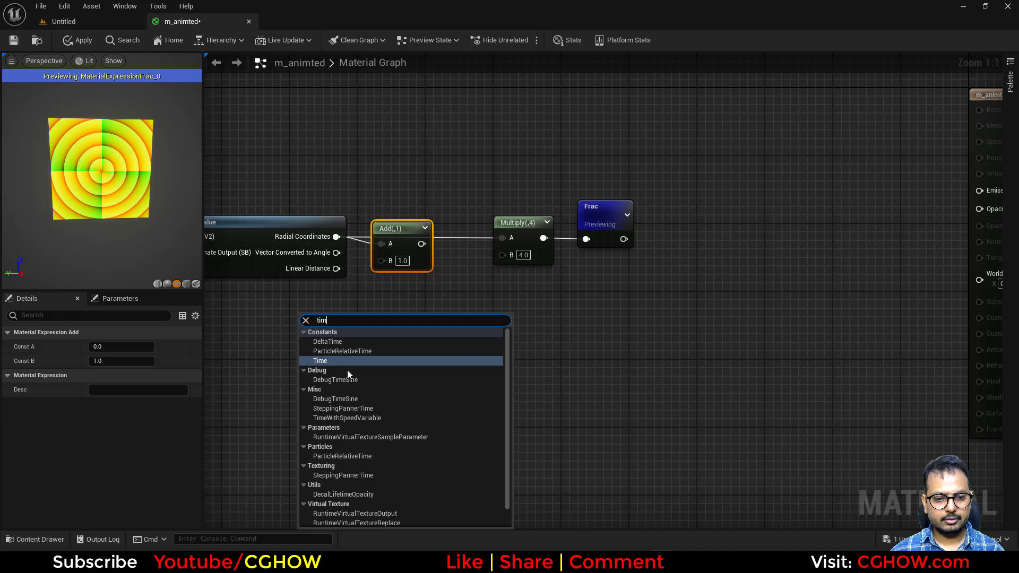
{"action": "left_click", "coordinate": [326, 361]}
{"action": "left_click_drag", "start_coordinate": [343, 342], "coordinate": [502, 240]}
{"action": "left_click", "coordinate": [390, 224]}
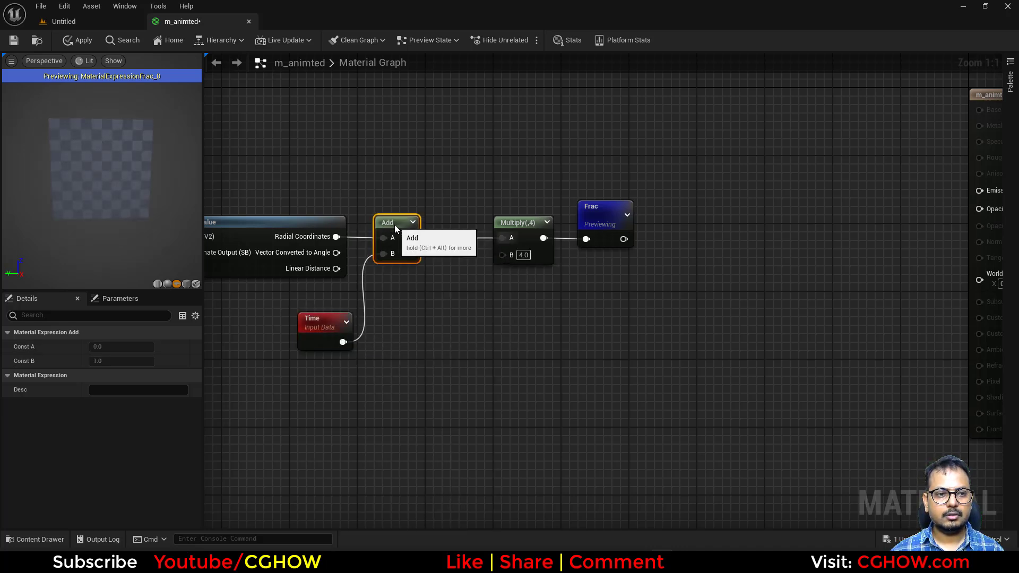
Insert a Multiply node with B set to -0.2 between the Time node and the Add node's B input
{"action": "left_click", "coordinate": [377, 323]}
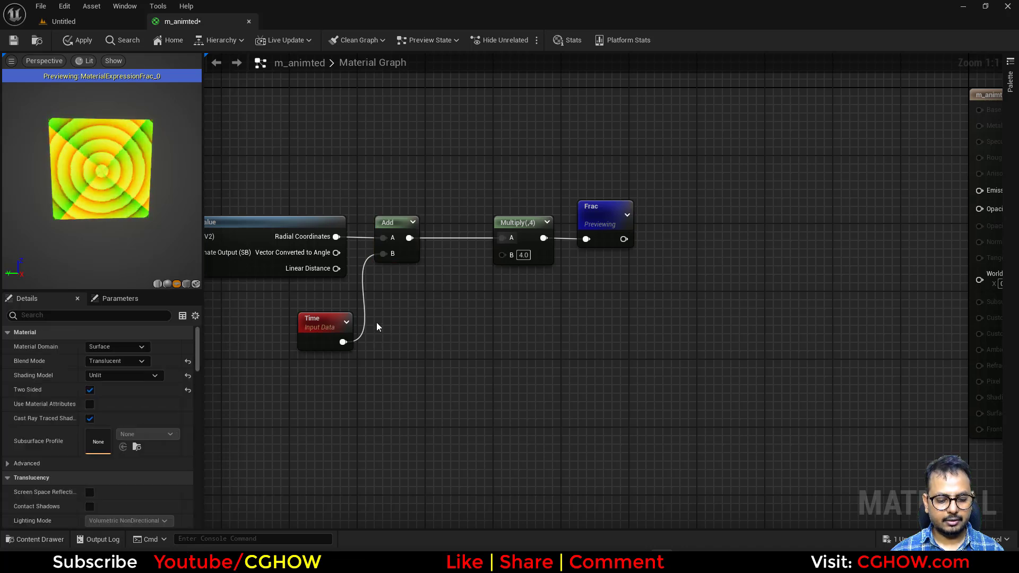
{"action": "key", "text": "m"}
{"action": "left_click", "coordinate": [377, 326]}
{"action": "left_click_drag", "start_coordinate": [343, 341], "coordinate": [410, 355]}
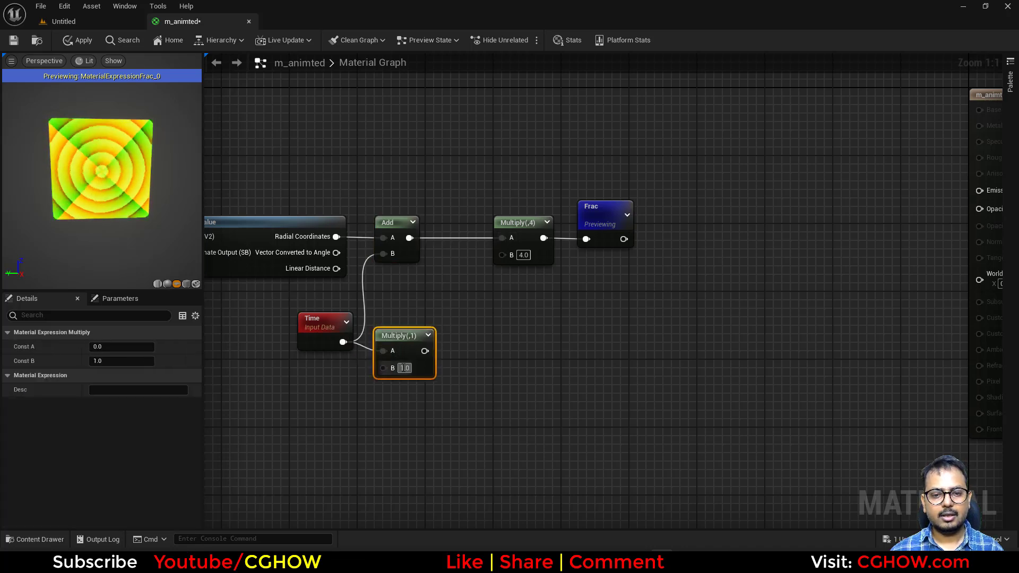
{"action": "left_click", "coordinate": [404, 369]}
{"action": "type", "text": "-0.2"}
{"action": "key", "text": "Return"}
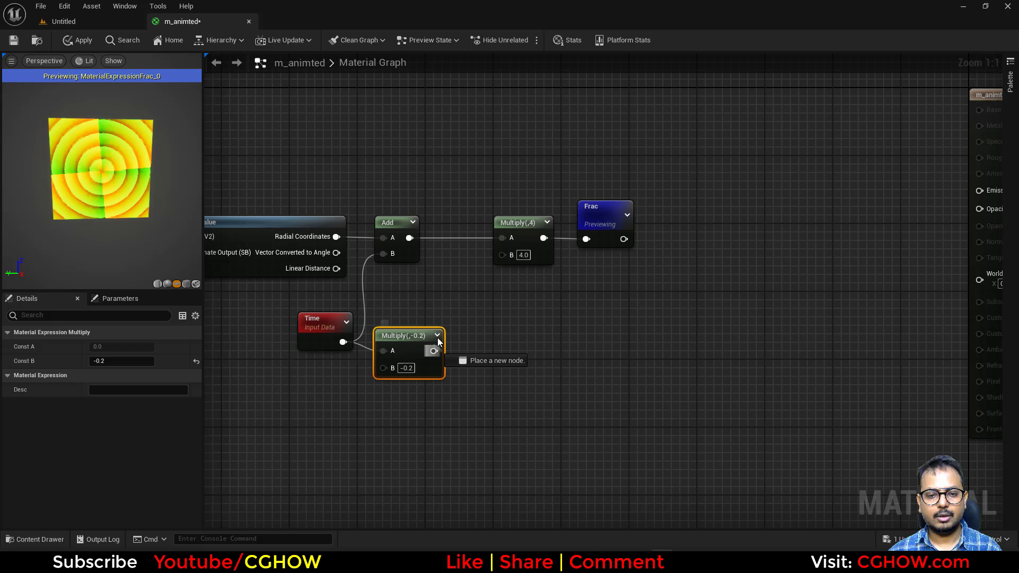
{"action": "left_click_drag", "start_coordinate": [394, 246], "coordinate": [394, 251]}
{"action": "left_click_drag", "start_coordinate": [402, 339], "coordinate": [394, 320]}
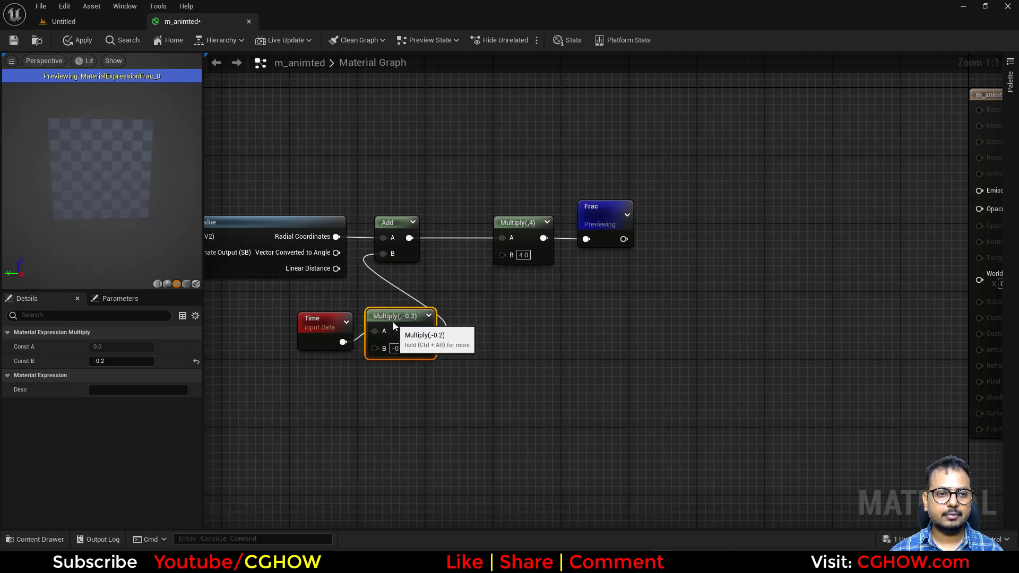
Connect the Frac output to a new Component Mask node limited to the R channel and preview it
{"action": "right_click_drag", "start_coordinate": [671, 333], "coordinate": [513, 336]}
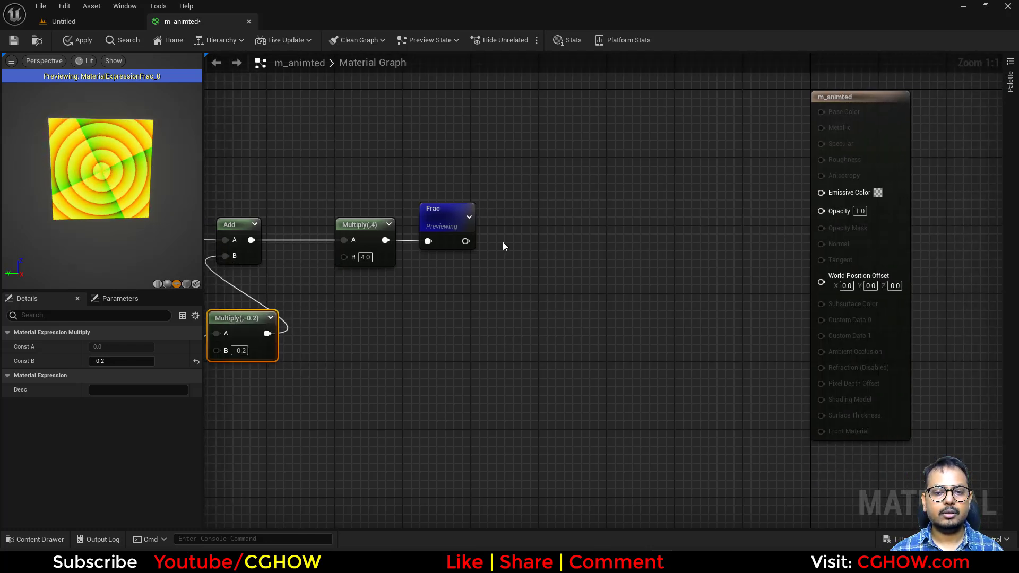
{"action": "left_click", "coordinate": [493, 199]}
{"action": "key", "text": "shift+c"}
{"action": "left_click", "coordinate": [493, 199]}
{"action": "left_click_drag", "start_coordinate": [465, 241], "coordinate": [504, 220]}
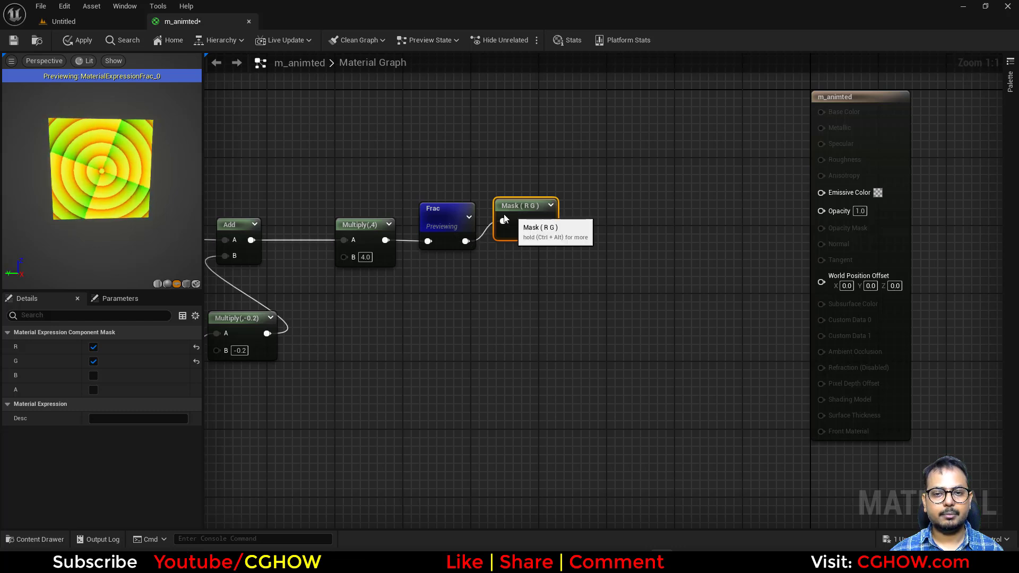
{"action": "left_click", "coordinate": [93, 361]}
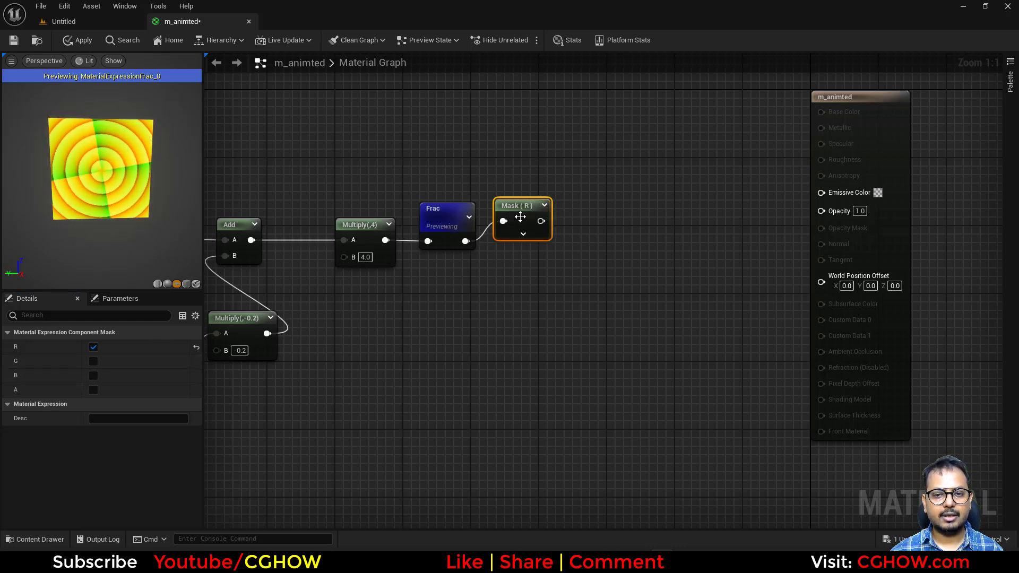
{"action": "key", "text": "space"}
{"action": "left_click_drag", "start_coordinate": [522, 214], "coordinate": [516, 199]}
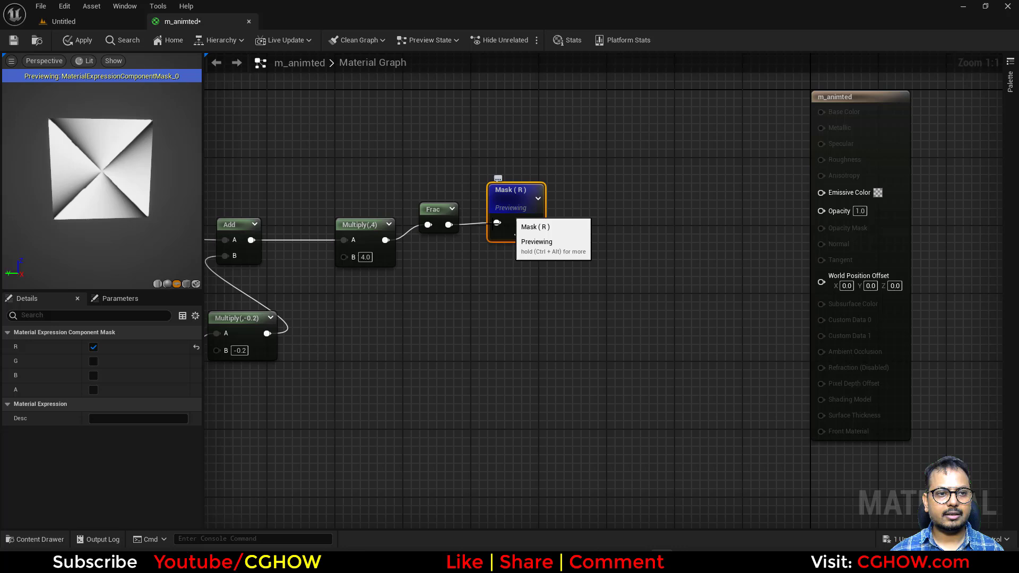
Connect the R mask to a new Subtract node, set its B value to 0.5 and preview it
{"action": "right_click_drag", "start_coordinate": [375, 308], "coordinate": [534, 306]}
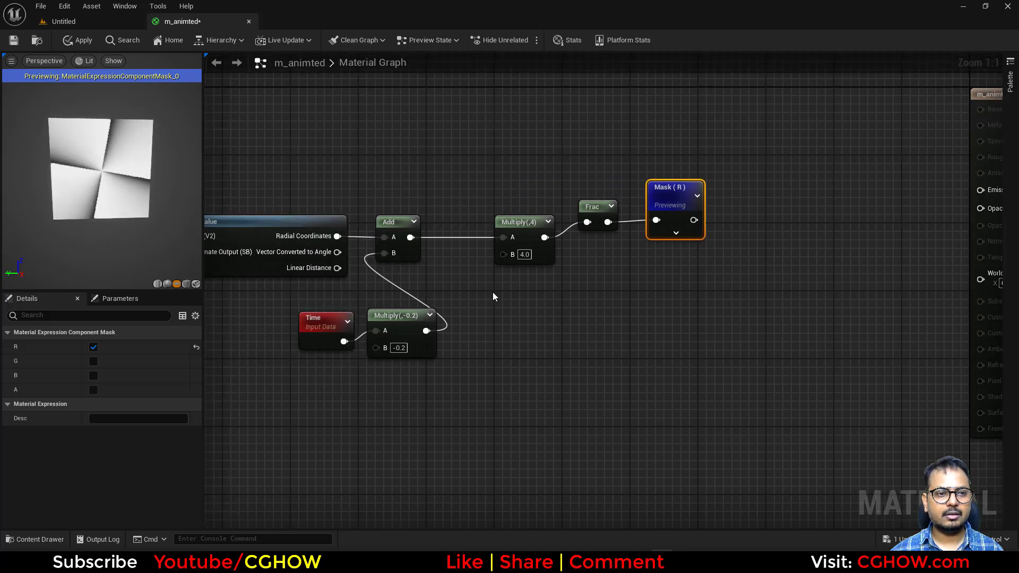
{"action": "right_click_drag", "start_coordinate": [640, 265], "coordinate": [418, 277]}
{"action": "left_click_drag", "start_coordinate": [471, 232], "coordinate": [541, 223]}
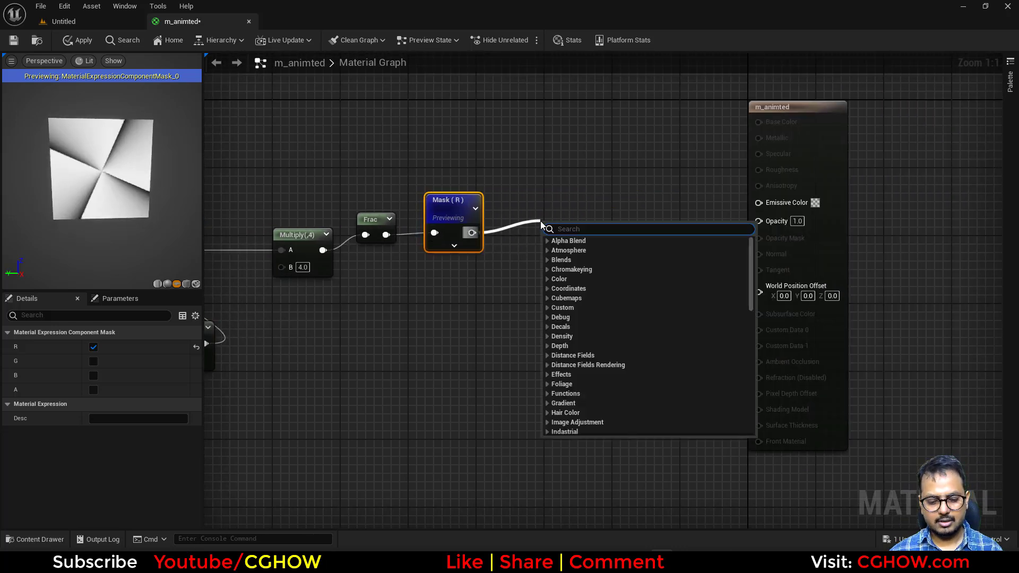
{"action": "type", "text": "-"}
{"action": "left_click", "coordinate": [578, 326]}
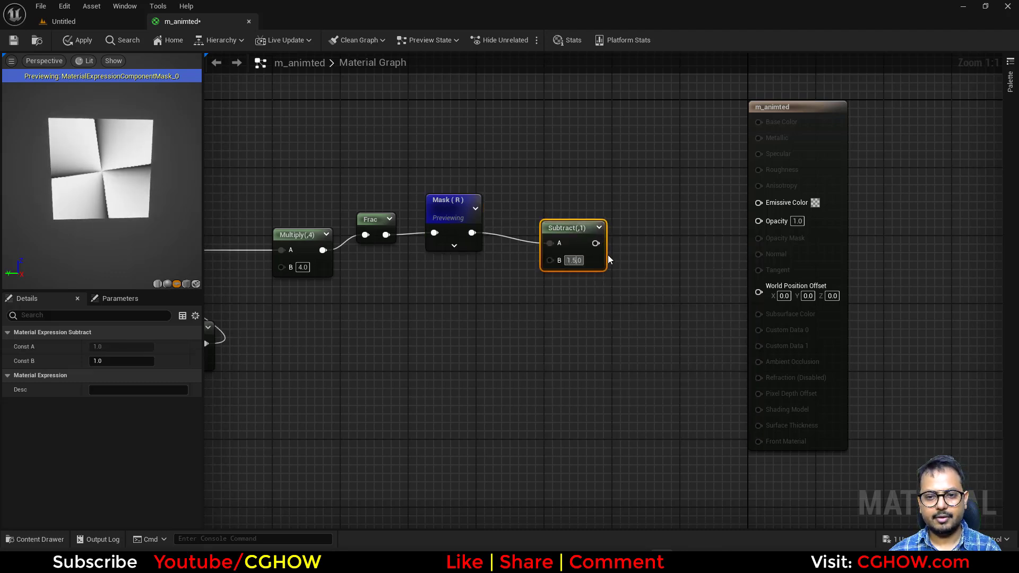
{"action": "type", "text": "0.5"}
{"action": "key", "text": "Return"}
{"action": "key", "text": "space"}
Feed the Subtract node's output into a new Abs node and preview the result
{"action": "left_click_drag", "start_coordinate": [578, 235], "coordinate": [603, 227]}
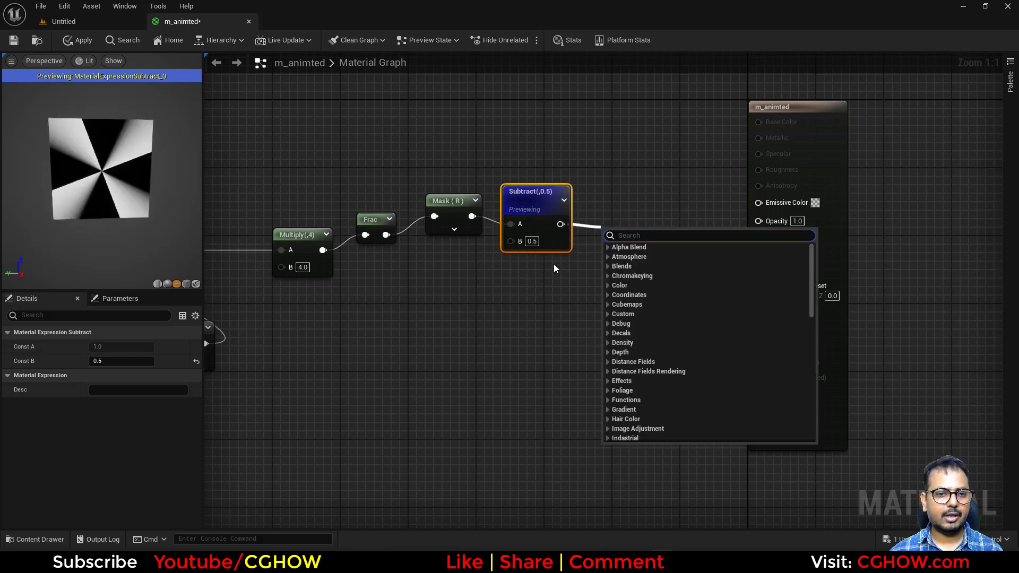
{"action": "type", "text": "abs"}
{"action": "left_click", "coordinate": [632, 270]}
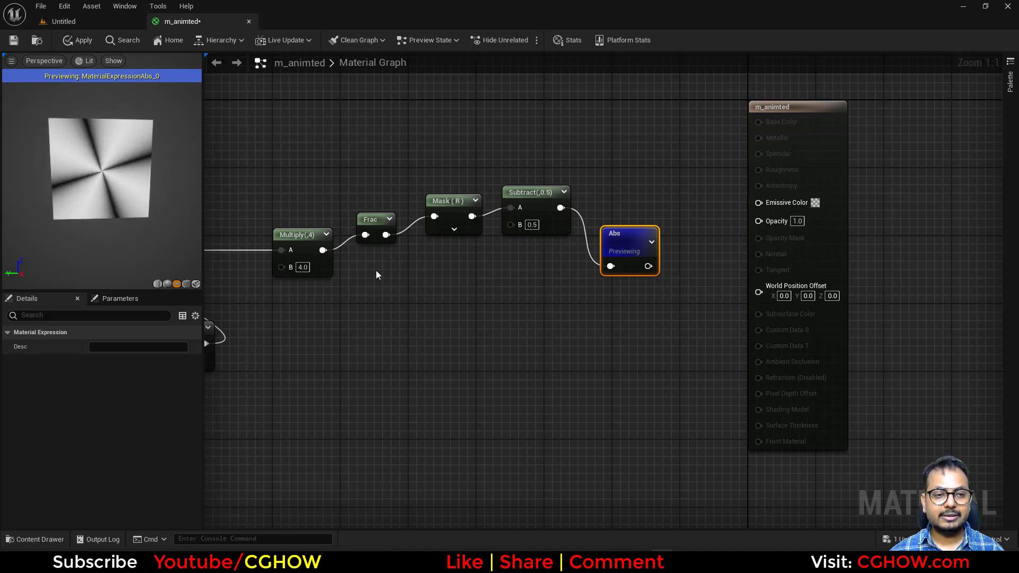
Align the Frac, Mask, Subtract and Abs nodes in a row after the Multiply node
{"action": "right_click_drag", "start_coordinate": [377, 275], "coordinate": [454, 291]}
{"action": "mouse_move", "coordinate": [451, 235]}
{"action": "left_mouse_down"}
{"action": "mouse_move", "coordinate": [438, 260]}
{"action": "mouse_move", "coordinate": [444, 250]}
{"action": "left_mouse_up"}
{"action": "left_click_drag", "start_coordinate": [510, 217], "coordinate": [493, 242]}
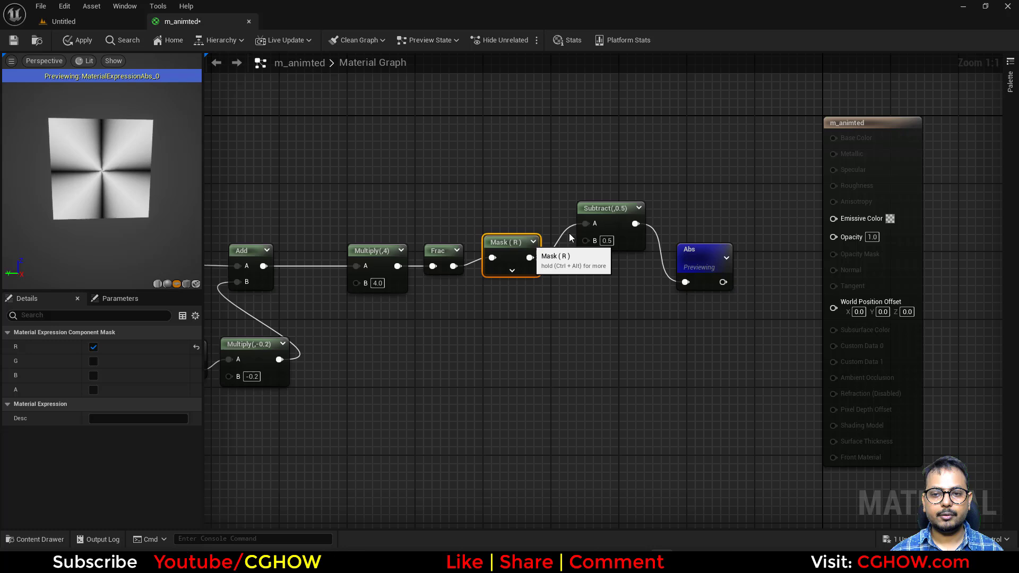
{"action": "left_click_drag", "start_coordinate": [606, 208], "coordinate": [591, 242]}
{"action": "left_click", "coordinate": [693, 249]}
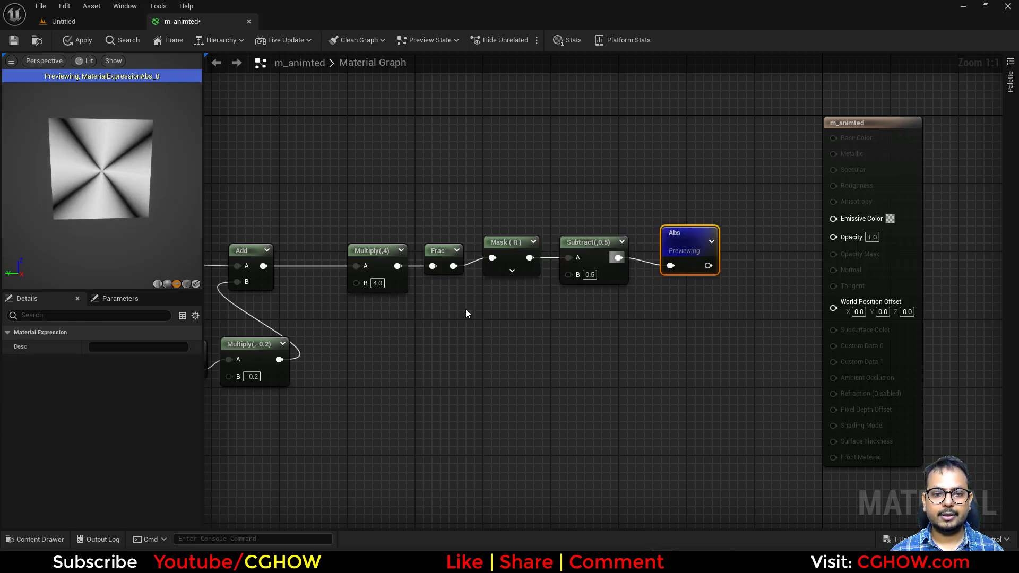
Set the B value of the Multiply node before Frac to 5 and move the material output node farther away
{"action": "right_click_drag", "start_coordinate": [466, 309], "coordinate": [567, 291]}
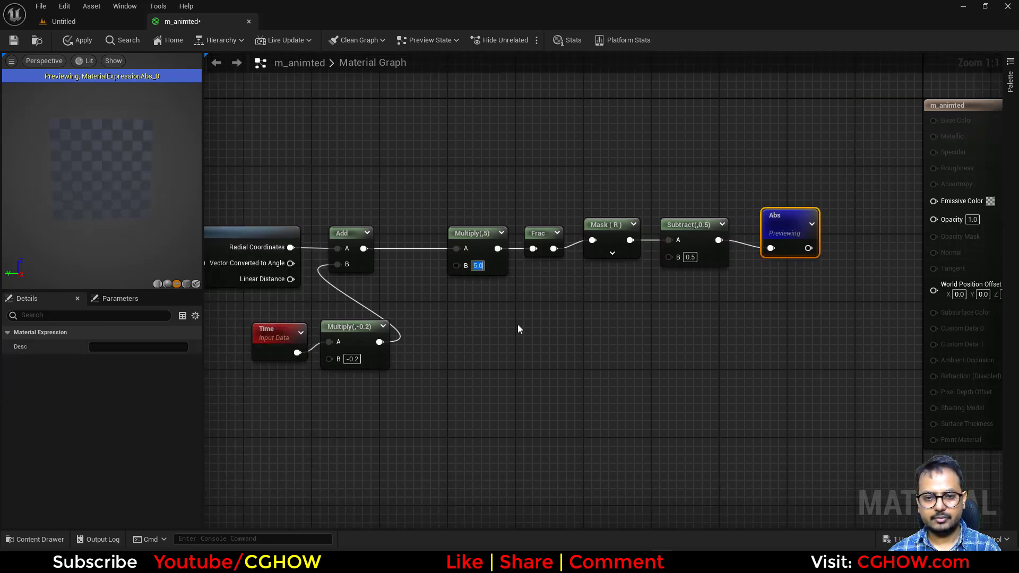
{"action": "right_click_drag", "start_coordinate": [502, 318], "coordinate": [451, 301]}
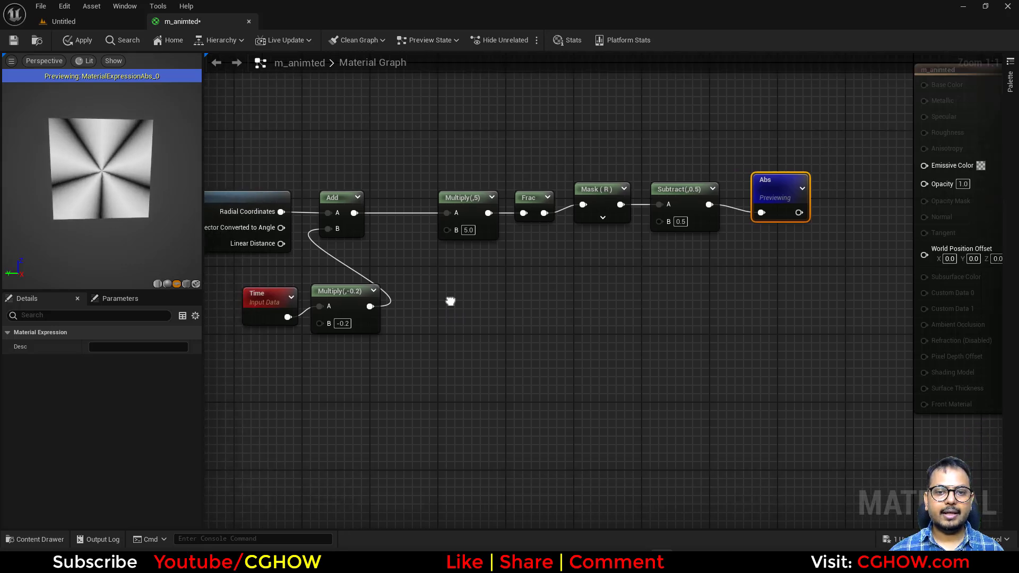
{"action": "scroll", "coordinate": [537, 265], "scroll_direction": "down", "scroll_amount": 1}
{"action": "right_click_drag", "start_coordinate": [536, 266], "coordinate": [498, 257]}
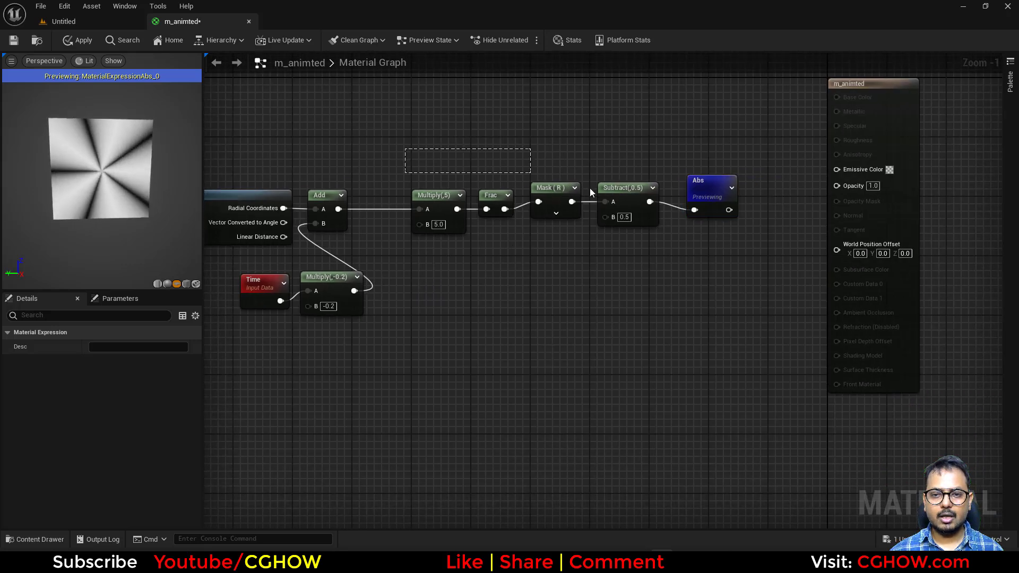
{"action": "left_click_drag", "start_coordinate": [590, 188], "coordinate": [681, 214]}
{"action": "left_click", "coordinate": [796, 159]}
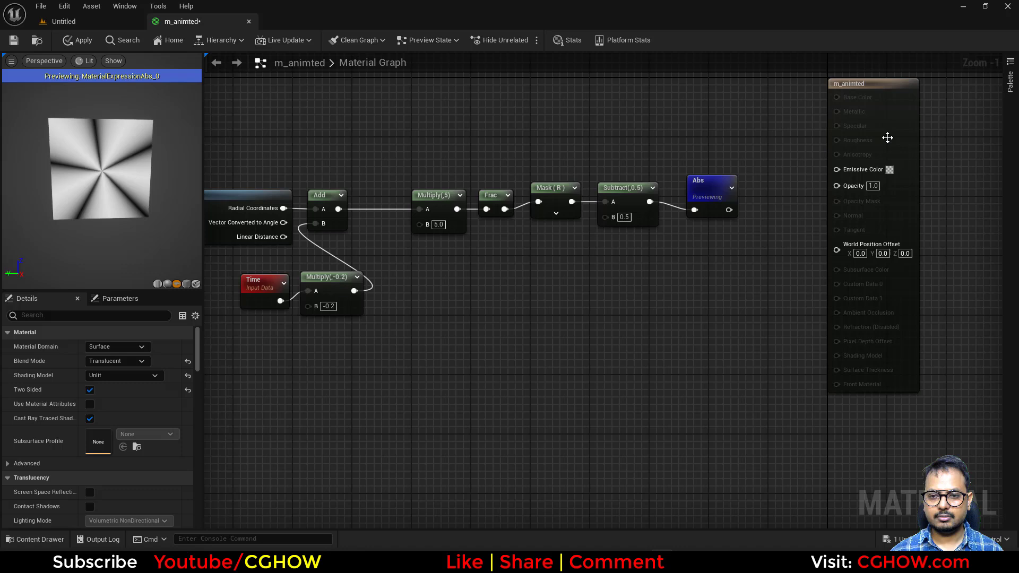
{"action": "left_click_drag", "start_coordinate": [887, 137], "coordinate": [977, 138]}
Connect Frac directly to Subtract, place the R mask after the Abs node instead and preview it
{"action": "left_click_drag", "start_coordinate": [526, 192], "coordinate": [532, 237]}
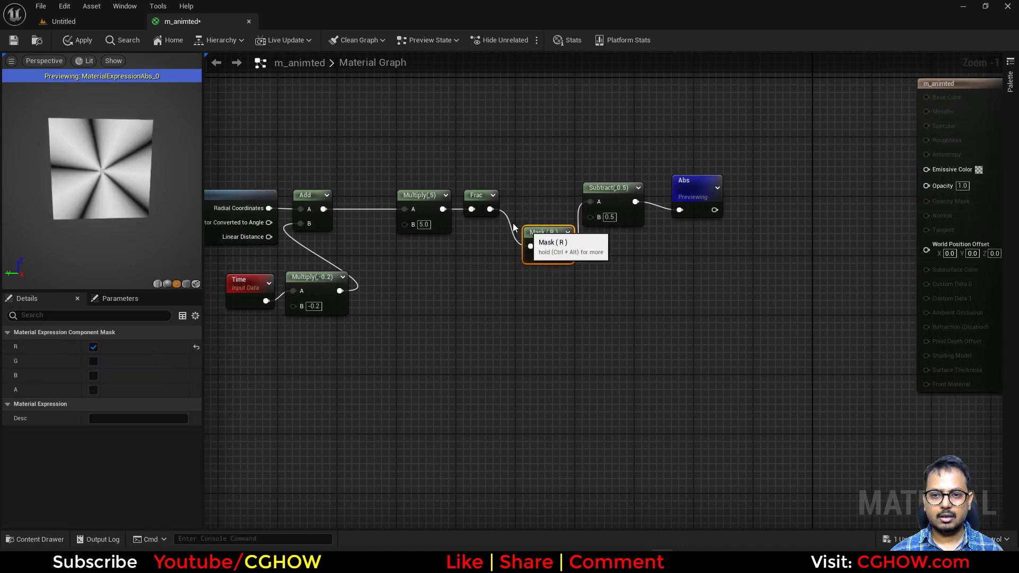
{"action": "left_click_drag", "start_coordinate": [490, 209], "coordinate": [563, 189]}
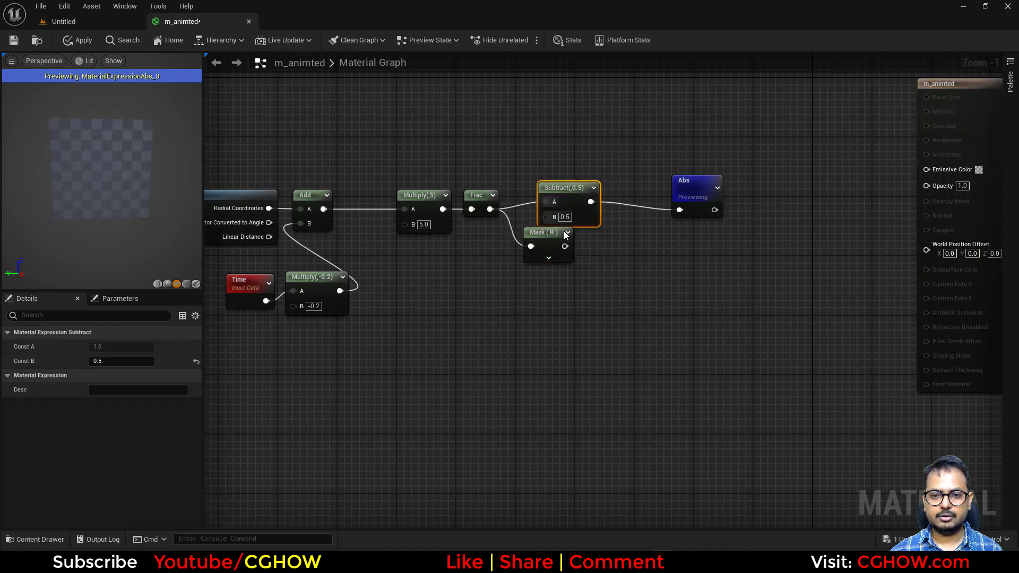
{"action": "left_click_drag", "start_coordinate": [566, 235], "coordinate": [749, 183]}
{"action": "key", "text": "space"}
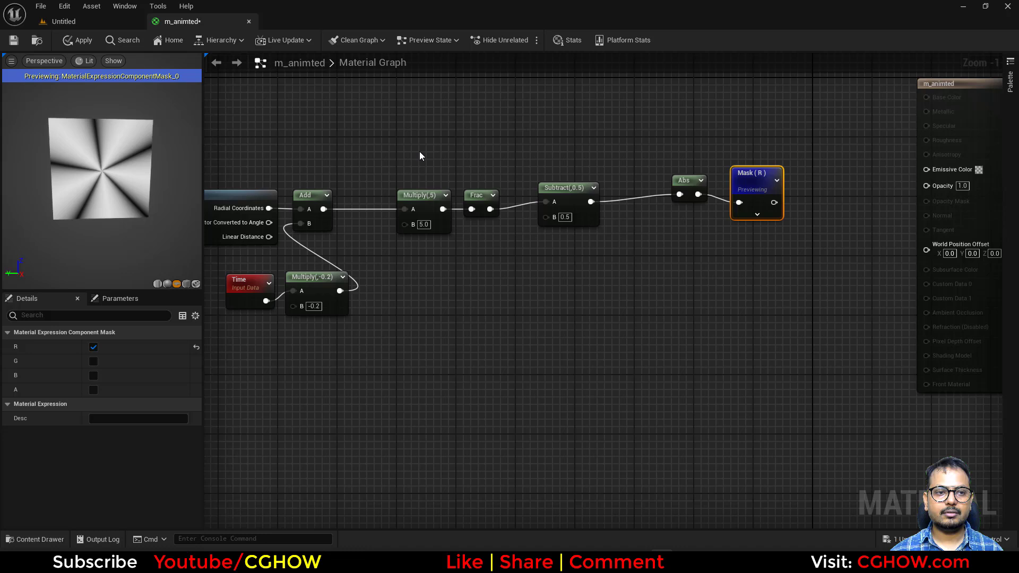
Duplicate the chain from Multiply to Mask and connect the Add output to the copied Multiply node's A input
{"action": "left_click_drag", "start_coordinate": [420, 155], "coordinate": [785, 239]}
{"action": "key", "text": "ctrl+c"}
{"action": "key", "text": "ctrl+v"}
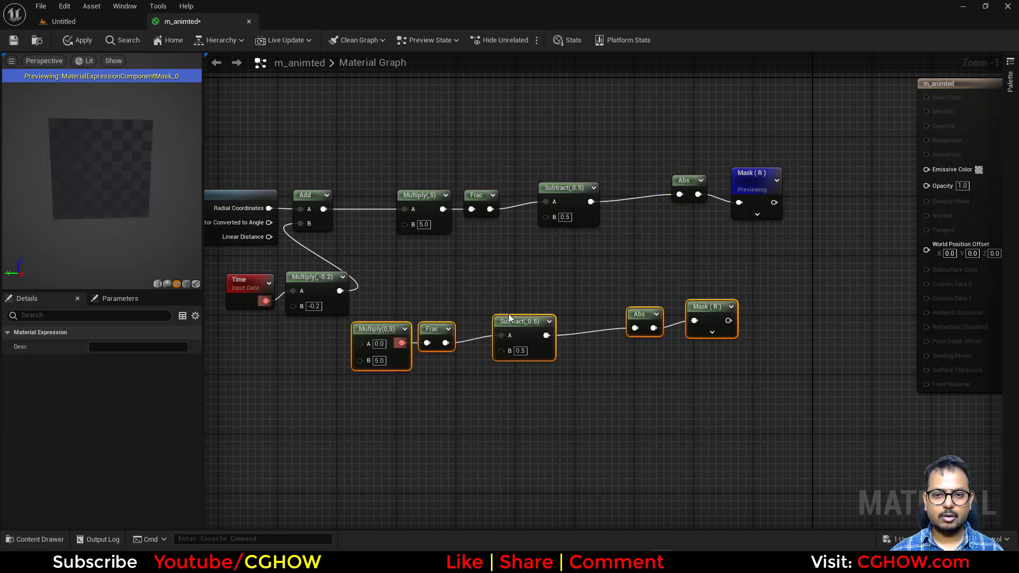
{"action": "left_click_drag", "start_coordinate": [322, 205], "coordinate": [360, 342]}
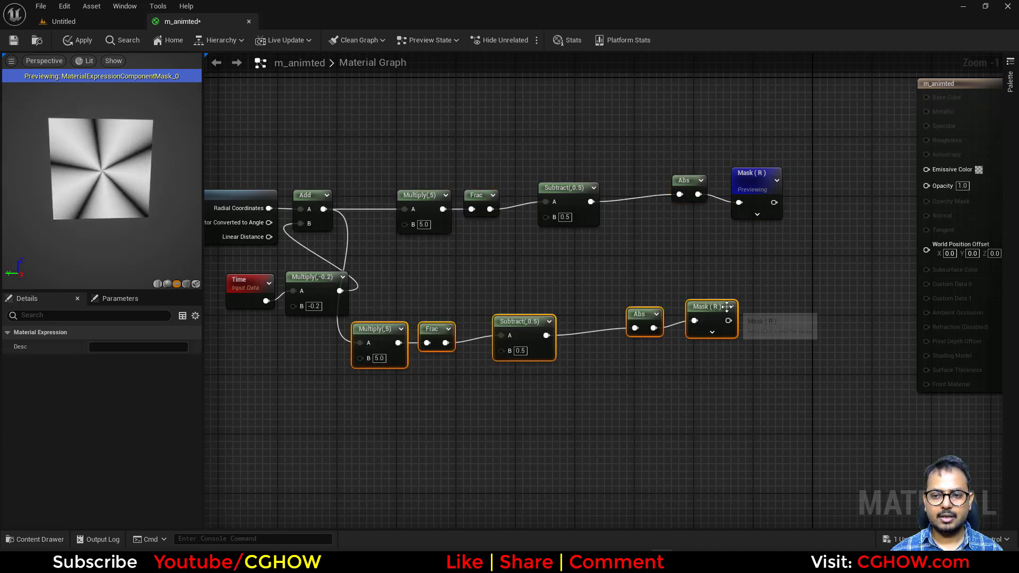
Preview the copied mask with only the G channel enabled and set the copied Multiply node's B value to 2
{"action": "left_click", "coordinate": [700, 313]}
{"action": "key", "text": "space"}
{"action": "left_click", "coordinate": [92, 362]}
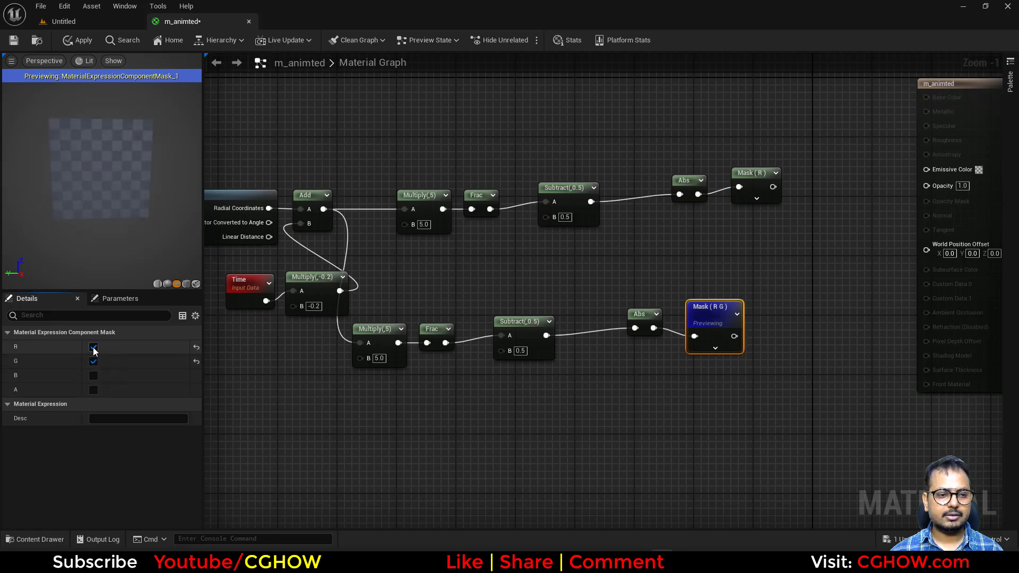
{"action": "type", "text": "2"}
{"action": "key", "text": "Return"}
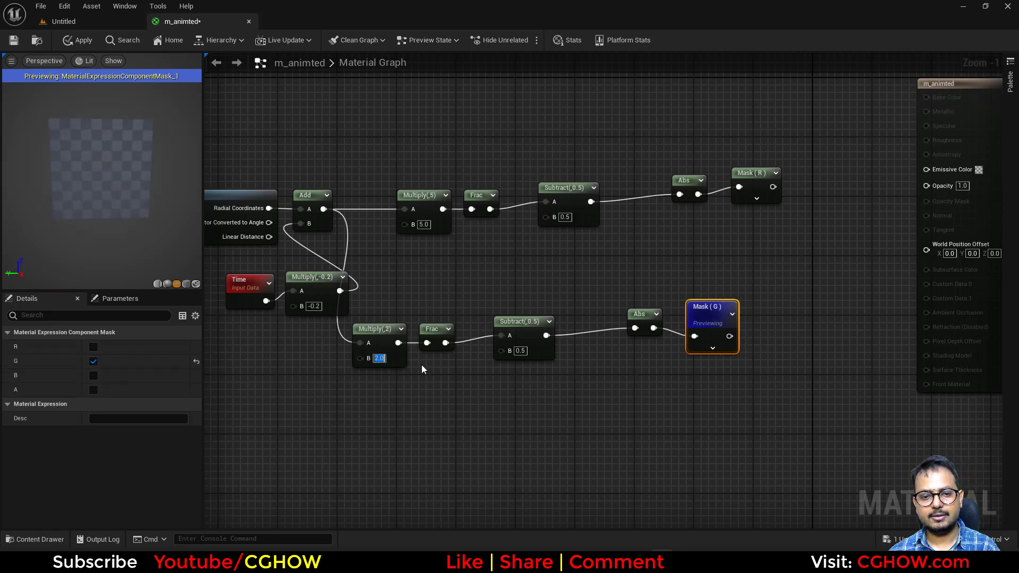
{"action": "left_click_drag", "start_coordinate": [387, 338], "coordinate": [394, 328]}
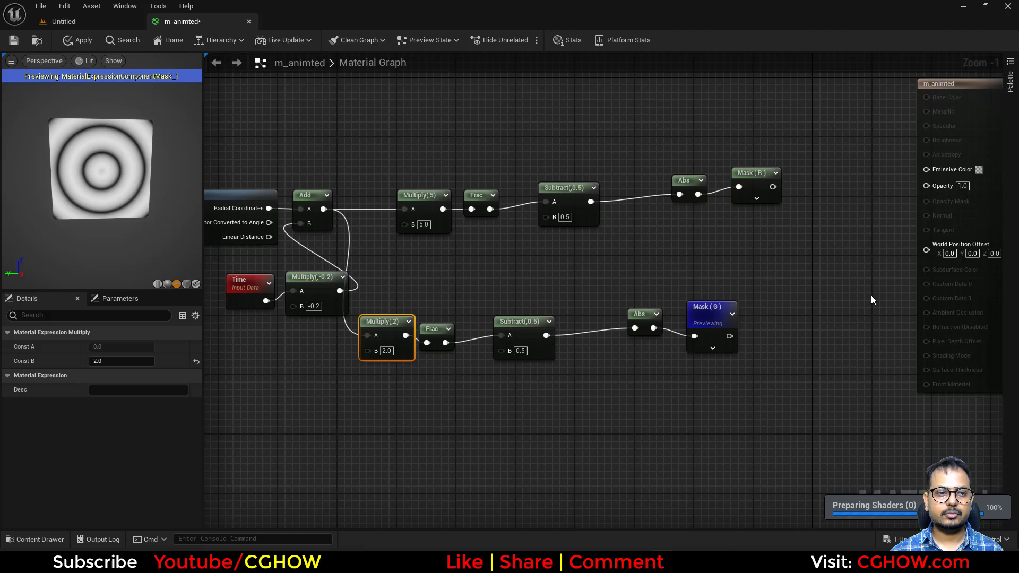
Add a Max node, connect the R mask to A and the G mask to B, and preview it
{"action": "right_click_drag", "start_coordinate": [812, 291], "coordinate": [699, 317]}
{"action": "right_click", "coordinate": [630, 276]}
{"action": "type", "text": "ma"}
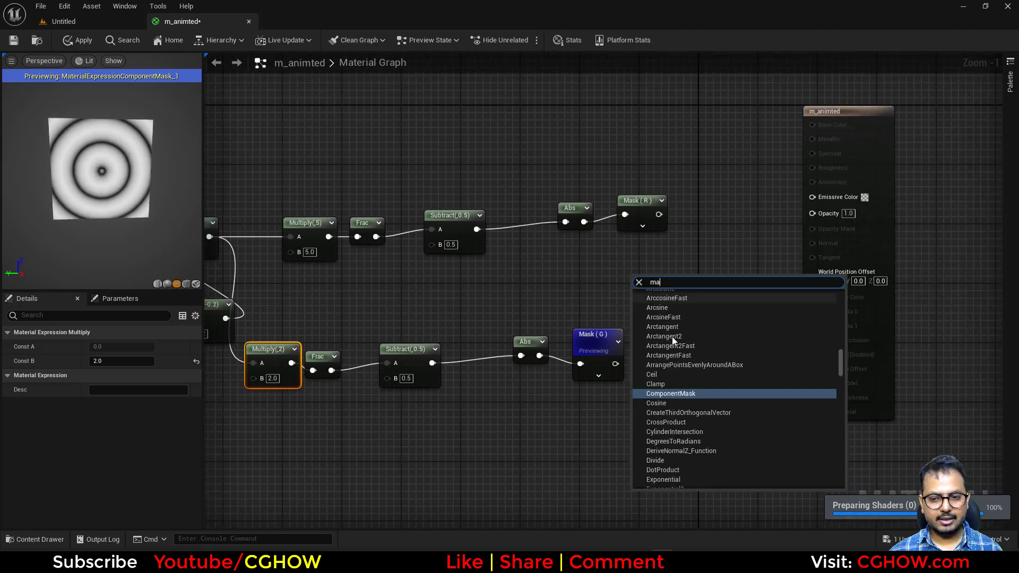
{"action": "type", "text": "x"}
{"action": "left_click", "coordinate": [662, 312]}
{"action": "left_click_drag", "start_coordinate": [659, 215], "coordinate": [640, 295]}
{"action": "left_click_drag", "start_coordinate": [615, 364], "coordinate": [636, 318]}
{"action": "key", "text": "space"}
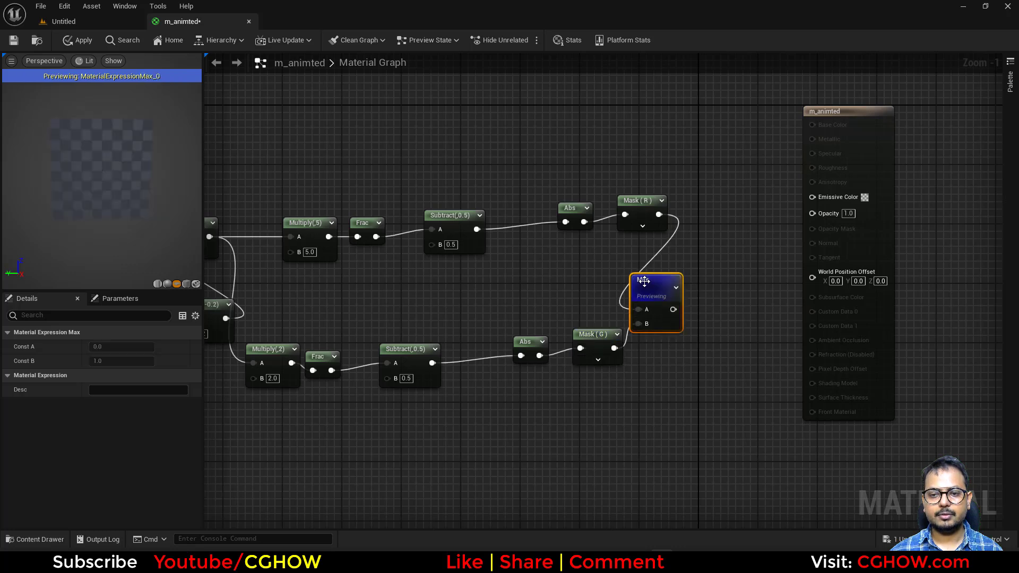
Move the Max node beyond the two masks and shift the material output node farther away
{"action": "left_click_drag", "start_coordinate": [644, 281], "coordinate": [742, 254]}
{"action": "right_click_drag", "start_coordinate": [879, 215], "coordinate": [735, 216]}
{"action": "left_click_drag", "start_coordinate": [736, 163], "coordinate": [855, 185]}
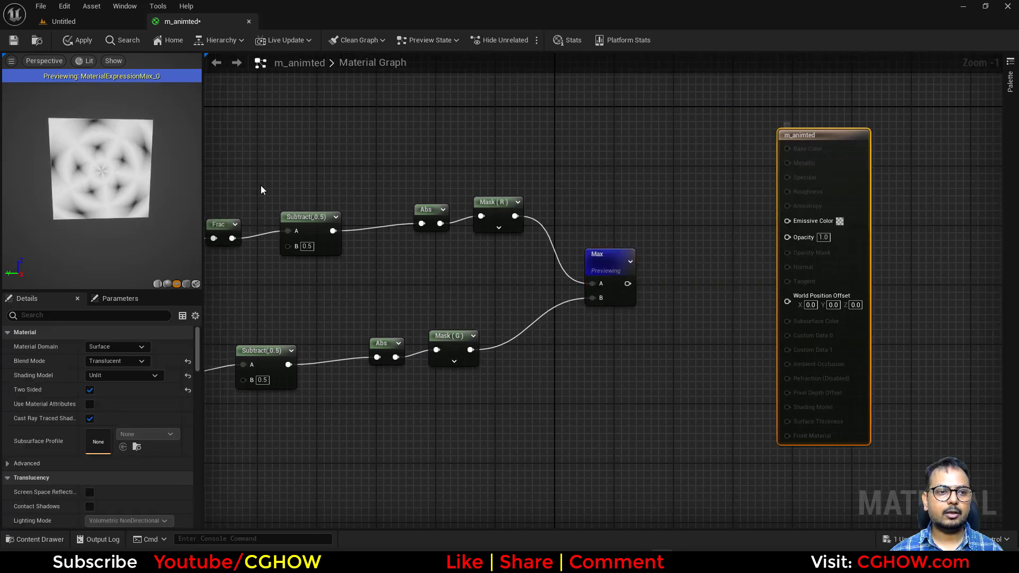
{"action": "left_click_drag", "start_coordinate": [147, 200], "coordinate": [114, 181]}
{"action": "scroll", "coordinate": [147, 200], "scroll_direction": "down", "scroll_amount": 3}
Feed the Max result into a new Divide node and preview it
{"action": "left_click", "coordinate": [669, 254]}
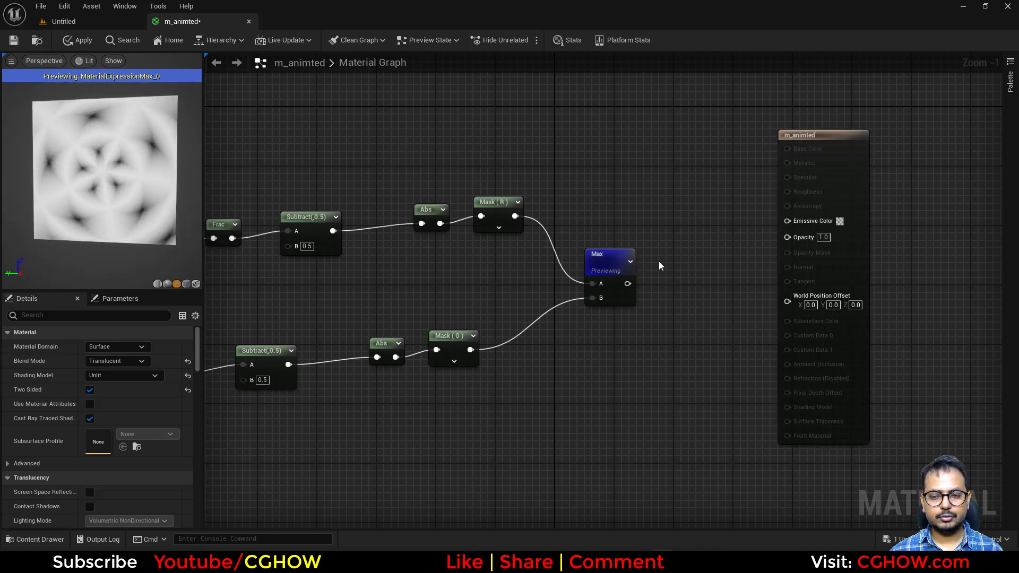
{"action": "left_click", "coordinate": [655, 266]}
{"action": "key", "text": "space"}
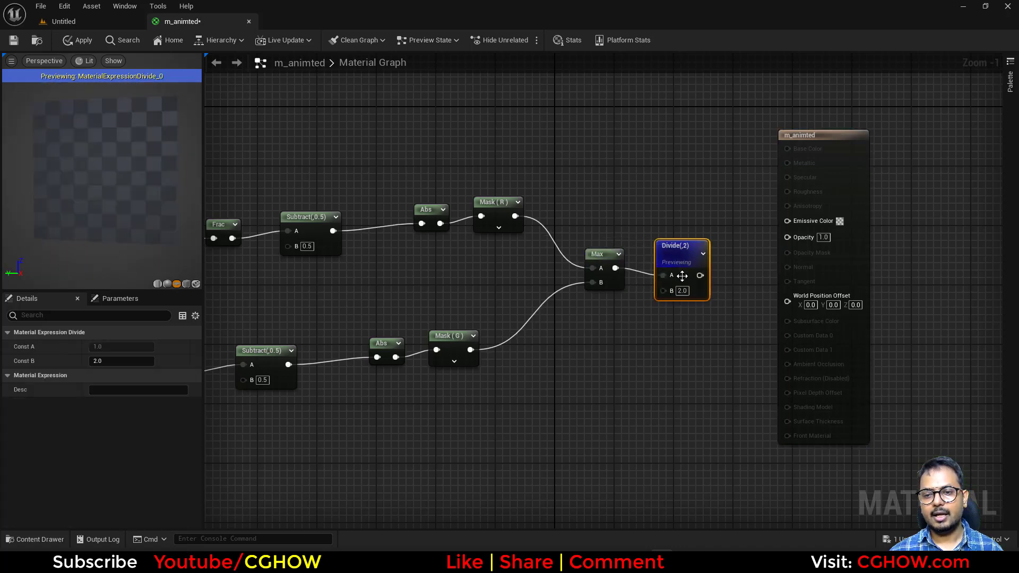
Switch the Max result to the Divide node's B input, set A to 0.02, and reposition the Divide and material output nodes
{"action": "type", "text": ".01"}
{"action": "key", "text": "Return"}
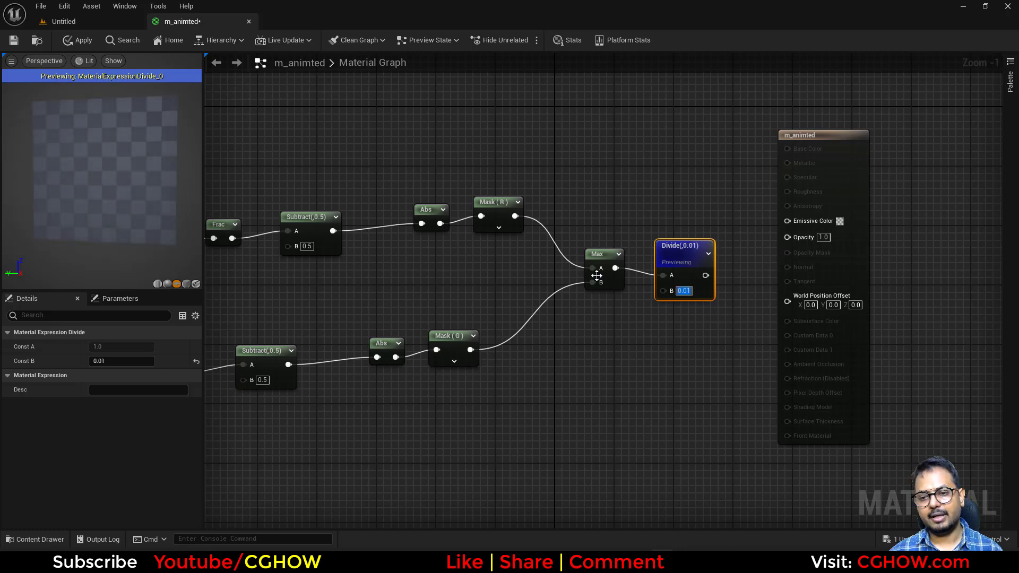
{"action": "left_click_drag", "start_coordinate": [662, 275], "coordinate": [663, 293], "text": "ctrl"}
{"action": "left_click", "coordinate": [682, 276]}
{"action": "type", "text": "0.02"}
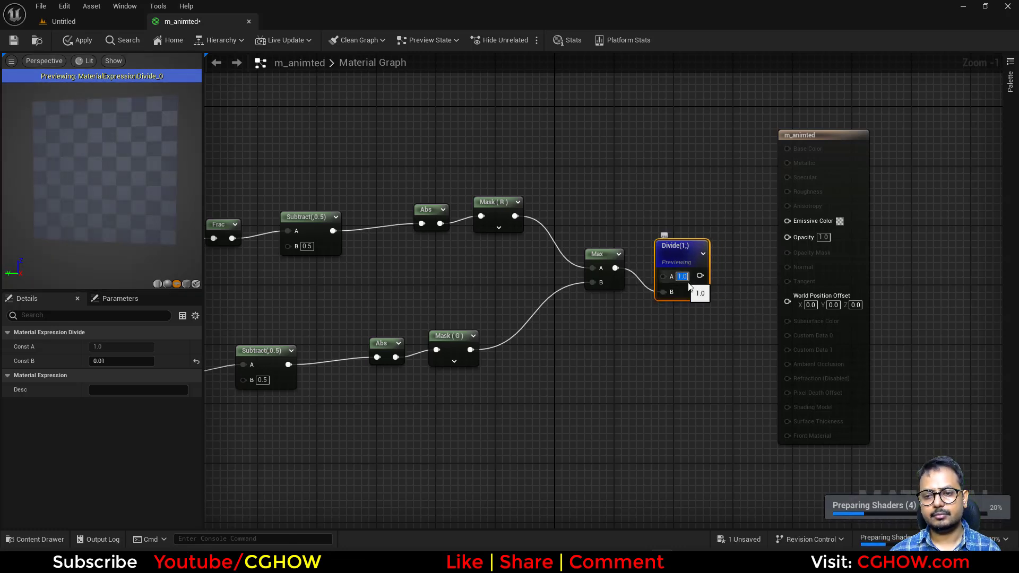
{"action": "key", "text": "Return"}
{"action": "left_click_drag", "start_coordinate": [687, 257], "coordinate": [678, 238]}
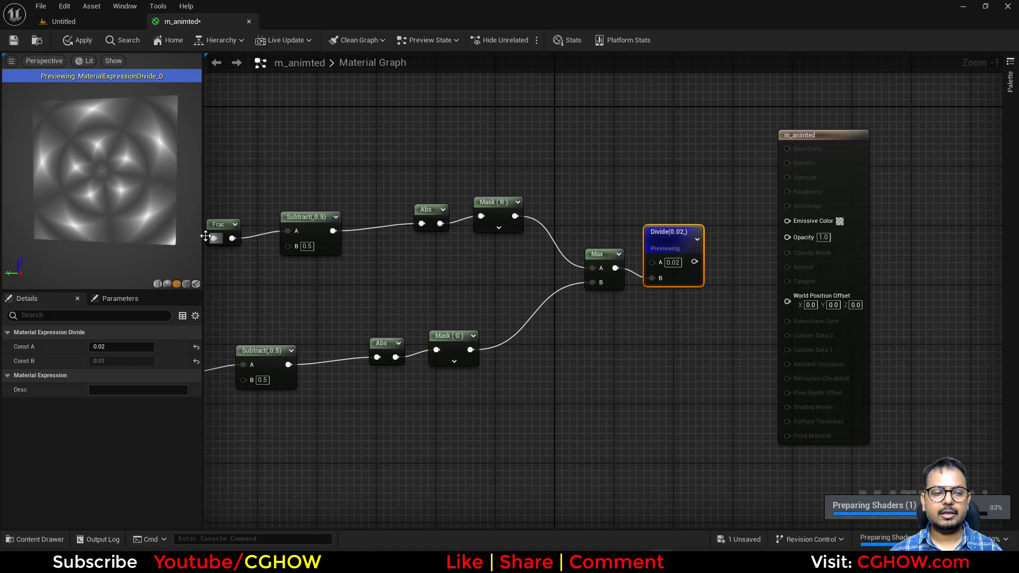
{"action": "left_click_drag", "start_coordinate": [858, 193], "coordinate": [925, 193]}
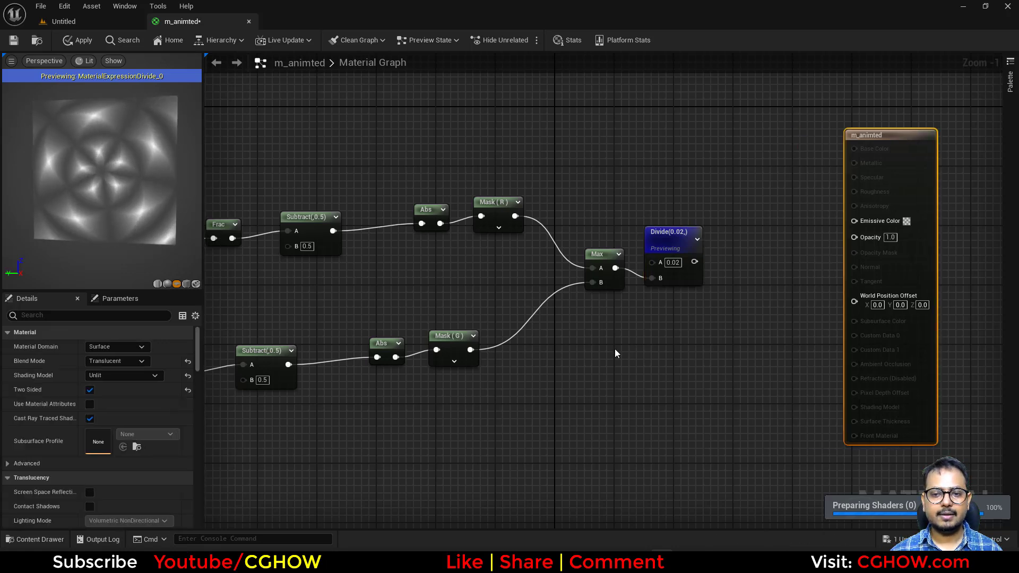
Add a RadialGradientExponential node and place it below the Max and Divide nodes
{"action": "right_click_drag", "start_coordinate": [573, 360], "coordinate": [573, 325]}
{"action": "right_click", "coordinate": [576, 326]}
{"action": "type", "text": "rad"}
{"action": "left_click", "coordinate": [608, 443]}
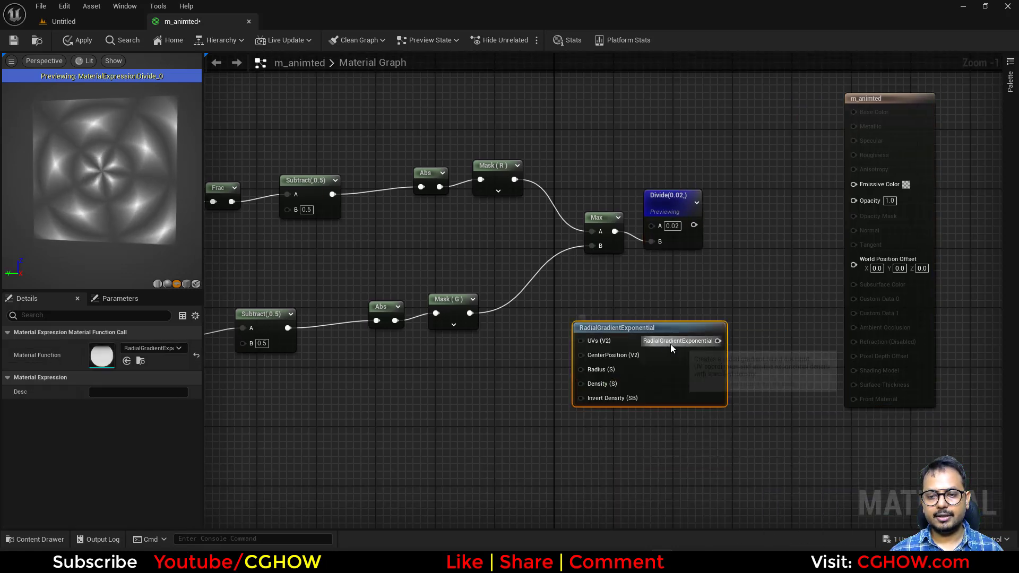
{"action": "left_click_drag", "start_coordinate": [702, 361], "coordinate": [632, 346]}
Add a Multiply node, connect Divide to A and RadialGradientExponential to B, and preview it
{"action": "key", "text": "m"}
{"action": "left_click", "coordinate": [677, 267]}
{"action": "left_click_drag", "start_coordinate": [693, 226], "coordinate": [687, 289]}
{"action": "left_click_drag", "start_coordinate": [647, 327], "coordinate": [771, 250]}
{"action": "key", "text": "space"}
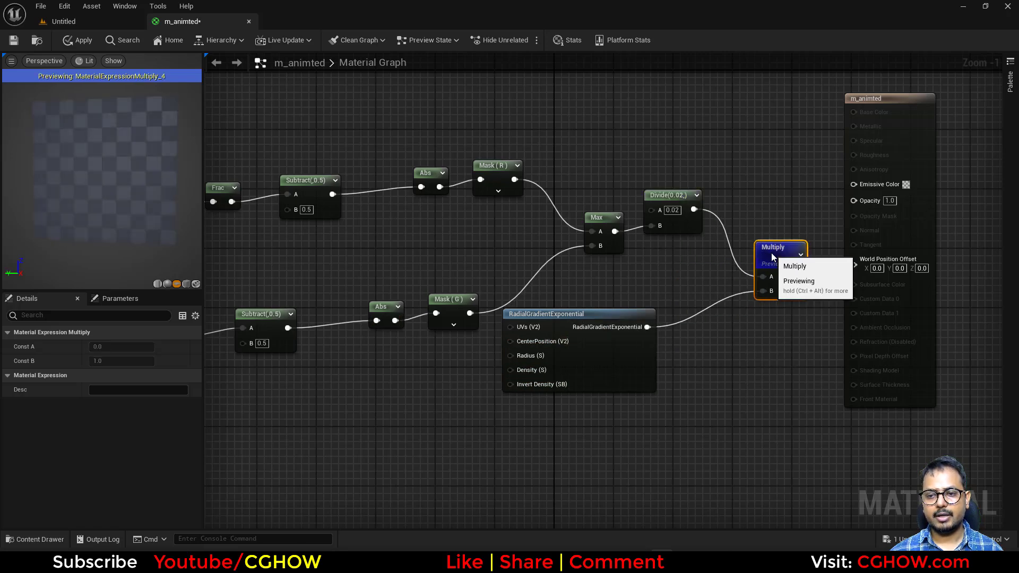
{"action": "right_click_drag", "start_coordinate": [729, 263], "coordinate": [553, 335]}
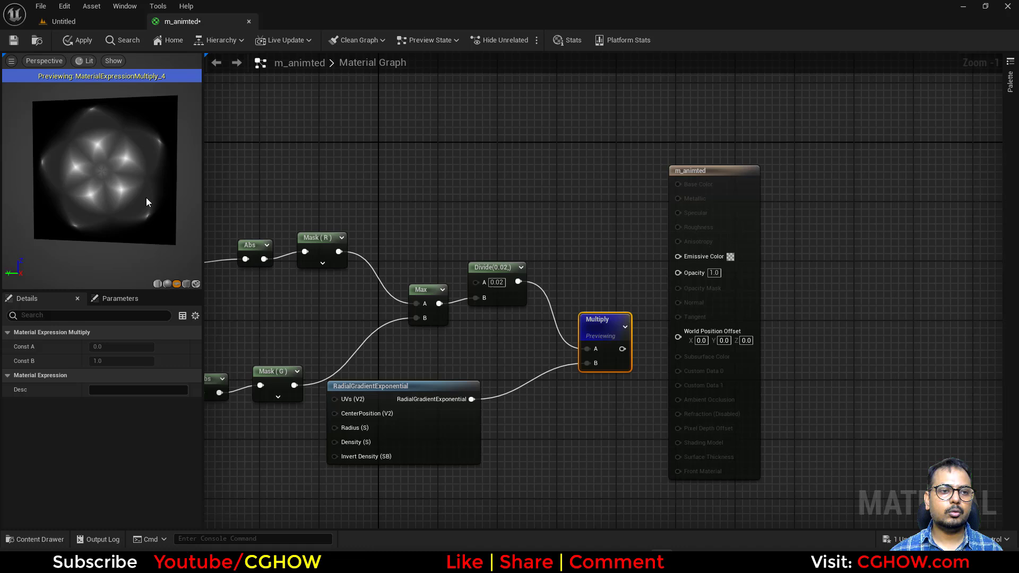
Make room before the material output node, feed the Multiply result into a new Power node's Base, and preview it
{"action": "left_click_drag", "start_coordinate": [714, 197], "coordinate": [840, 197]}
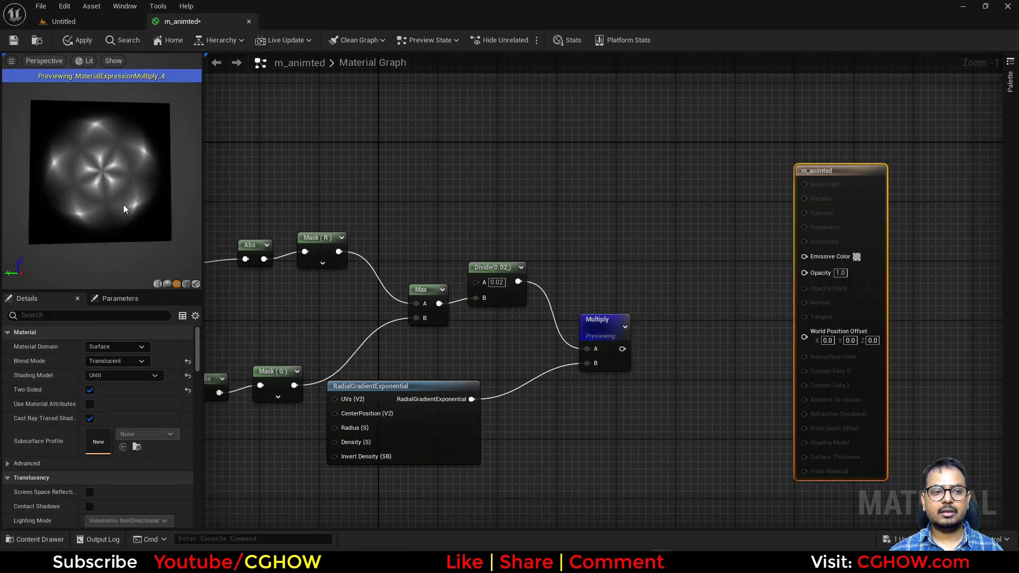
{"action": "key", "text": "e"}
{"action": "left_click", "coordinate": [643, 316]}
{"action": "left_click_drag", "start_coordinate": [623, 349], "coordinate": [656, 338]}
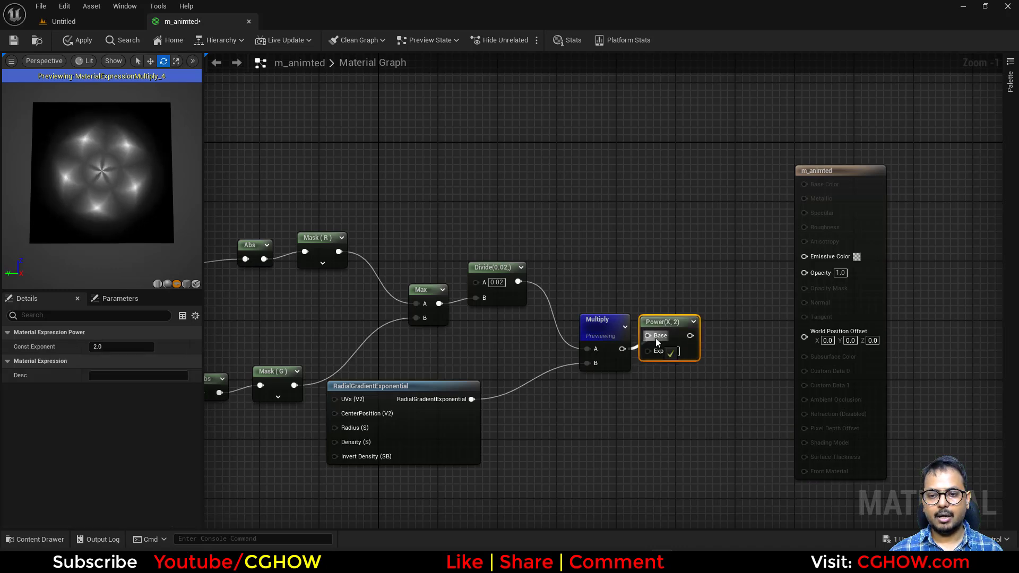
{"action": "key", "text": "space"}
Add a Lerp node, connect the Power result to its Alpha, and set the Power exponent to 1.2
{"action": "left_click", "coordinate": [679, 227]}
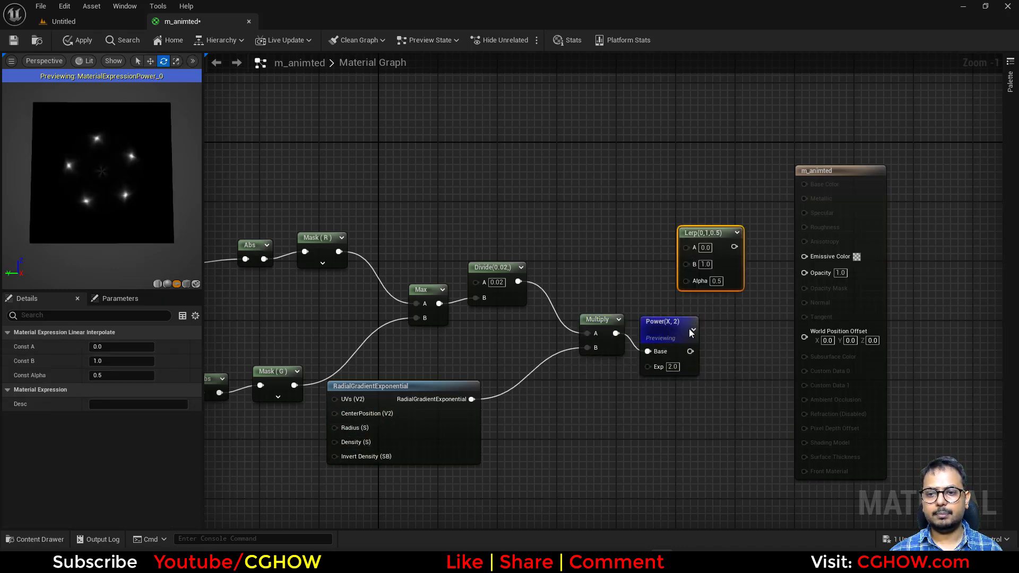
{"action": "left_click_drag", "start_coordinate": [689, 350], "coordinate": [693, 290]}
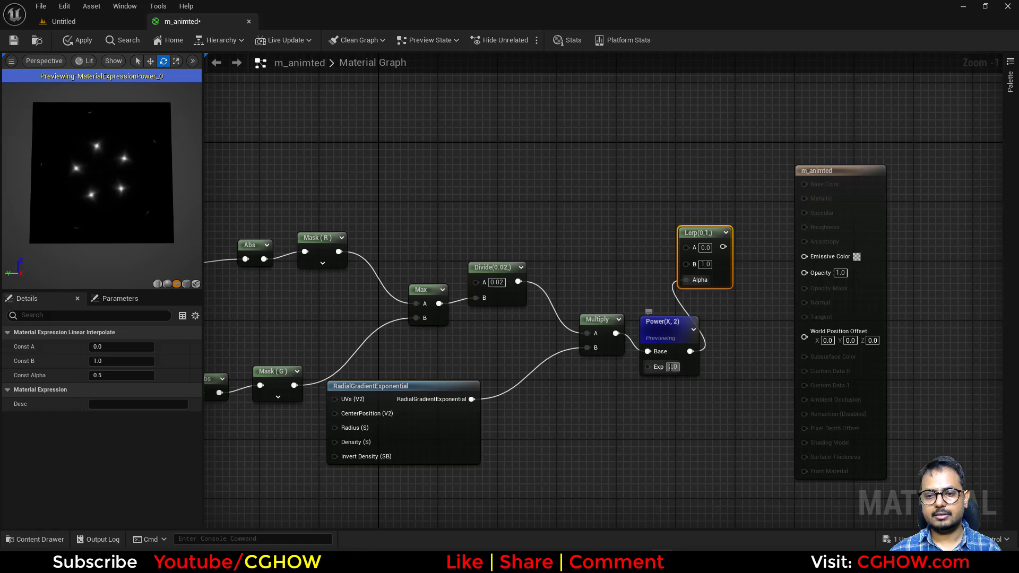
{"action": "type", "text": "1"}
{"action": "key", "text": "Return"}
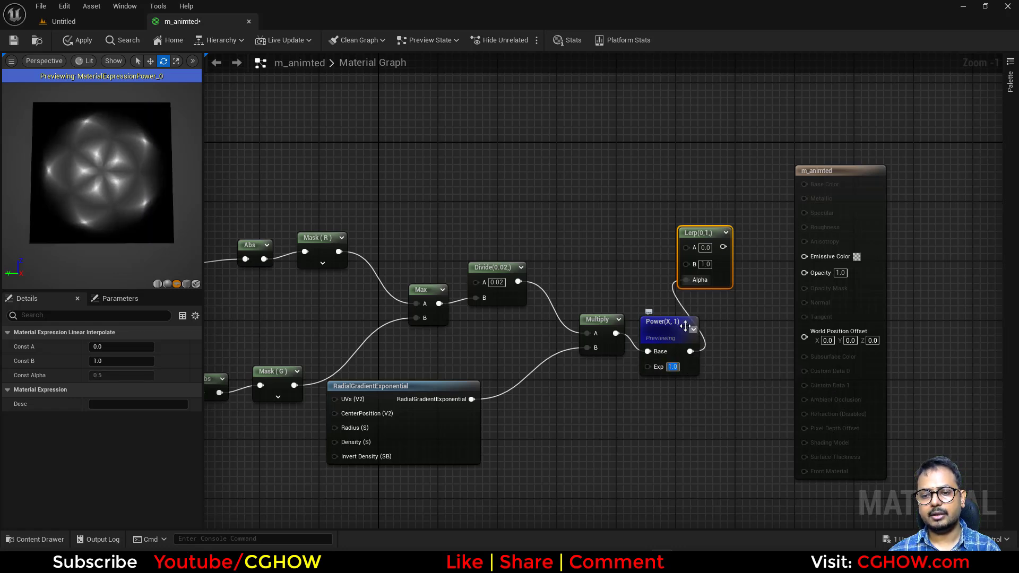
{"action": "type", "text": "1.2"}
{"action": "key", "text": "Return"}
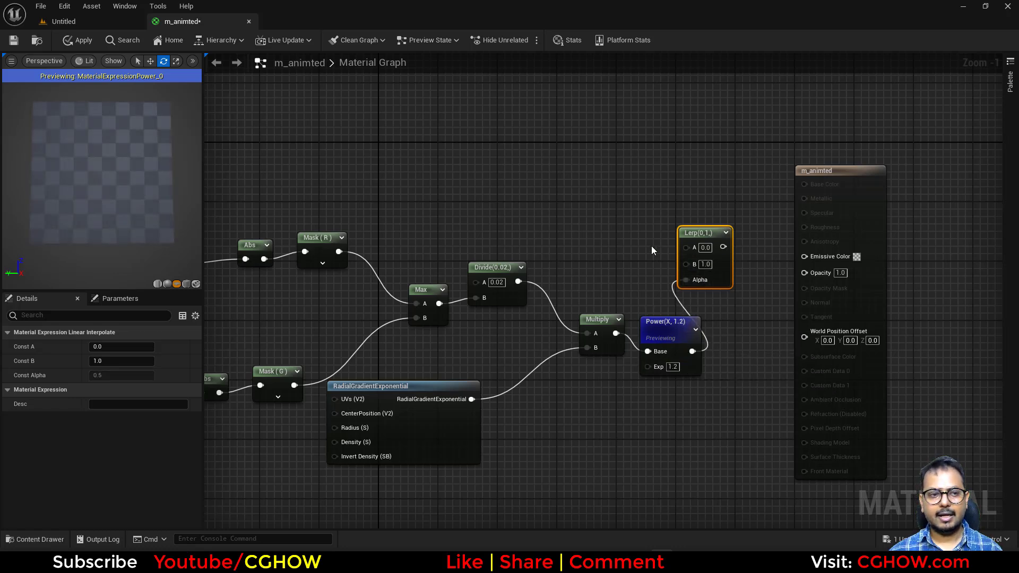
Add an orange Constant3Vector of 1.0, 0.257265, 0.0 and connect it to the Lerp node's B input
{"action": "left_click", "coordinate": [651, 246]}
{"action": "right_click_drag", "start_coordinate": [593, 270], "coordinate": [613, 300]}
{"action": "left_click", "coordinate": [557, 201]}
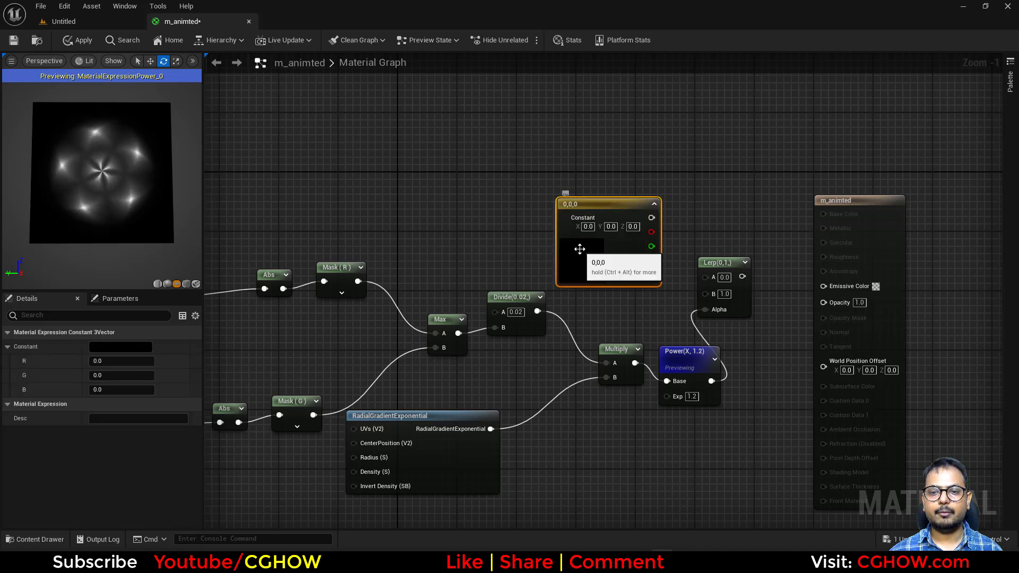
{"action": "double_click", "coordinate": [584, 260]}
{"action": "left_click_drag", "start_coordinate": [678, 348], "coordinate": [720, 361]}
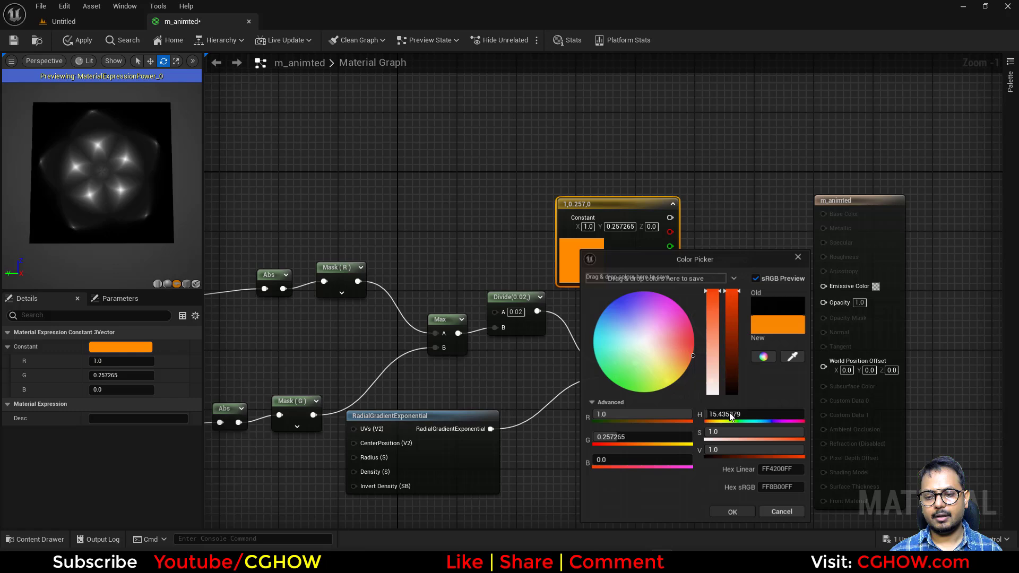
{"action": "left_click", "coordinate": [732, 511]}
{"action": "right_click_drag", "start_coordinate": [626, 243], "coordinate": [623, 307]}
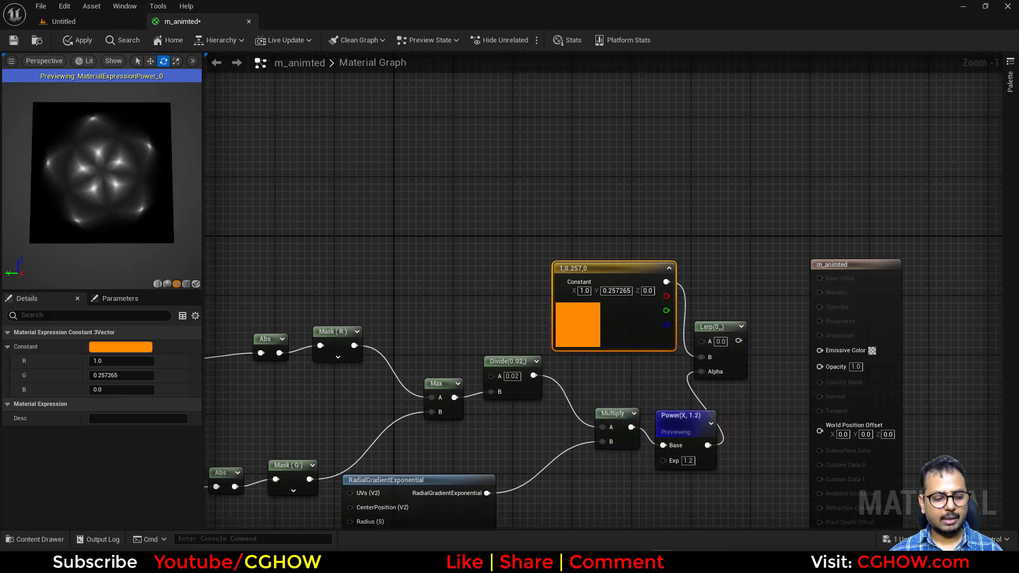
Add a dark purple Constant3Vector of 0.128546, 0.0, 0.244792 and connect it to the Lerp node's A input
{"action": "key", "text": "3"}
{"action": "left_click", "coordinate": [544, 161]}
{"action": "double_click", "coordinate": [570, 212]}
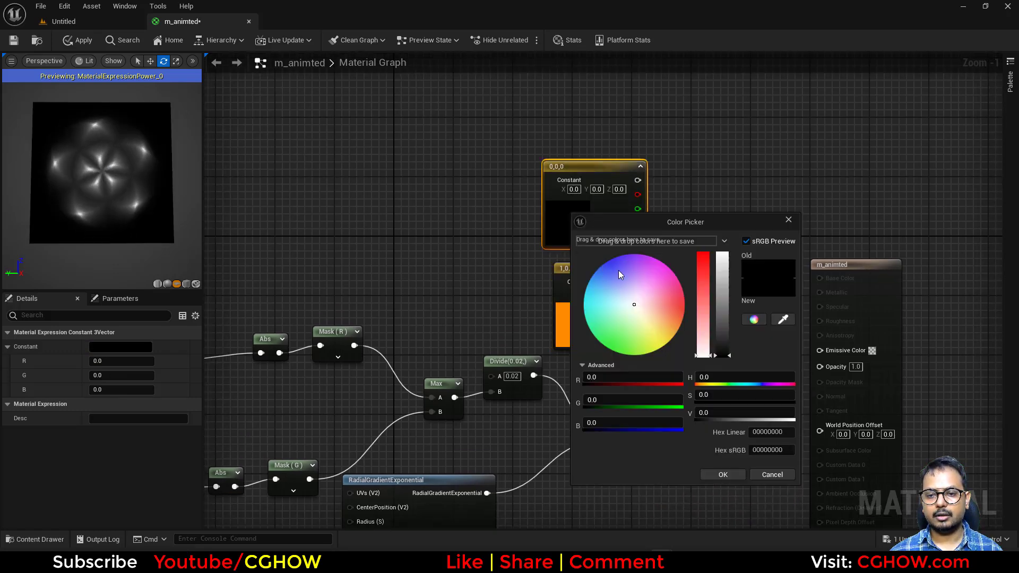
{"action": "left_click_drag", "start_coordinate": [619, 269], "coordinate": [611, 239]}
{"action": "left_click_drag", "start_coordinate": [721, 295], "coordinate": [723, 315]}
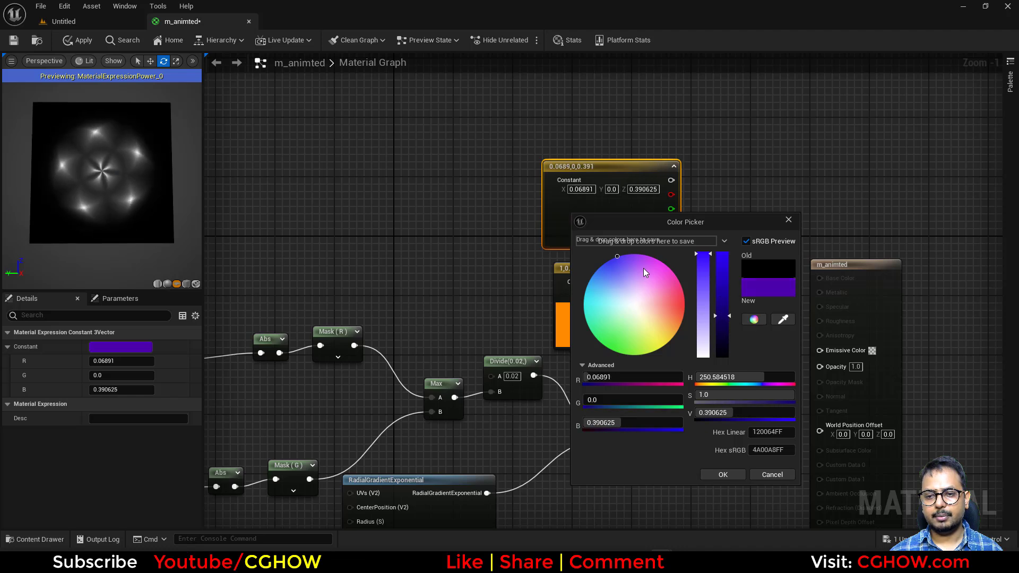
{"action": "left_click_drag", "start_coordinate": [644, 269], "coordinate": [636, 244]}
{"action": "left_click_drag", "start_coordinate": [723, 316], "coordinate": [722, 331]}
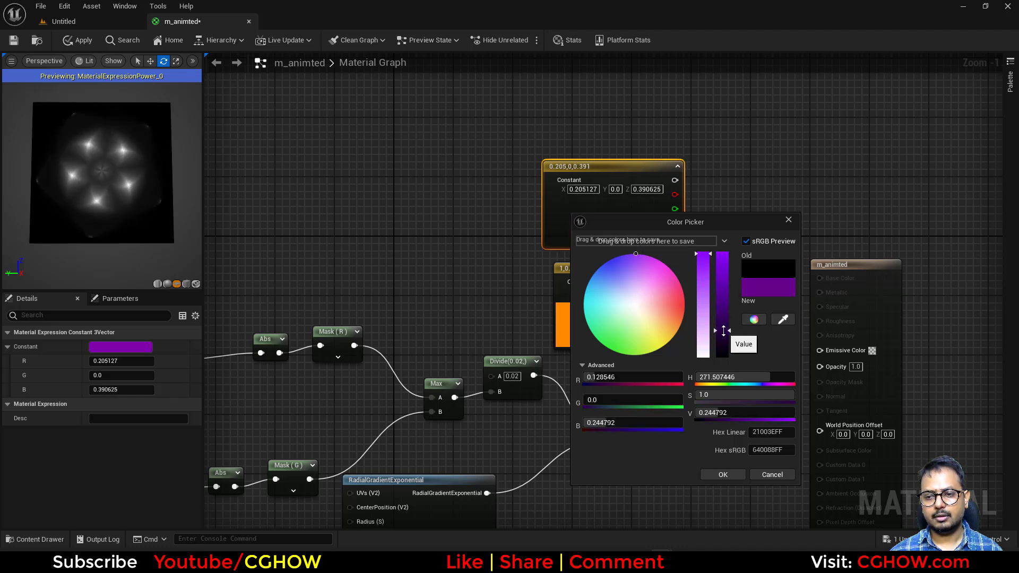
{"action": "left_click", "coordinate": [723, 474]}
{"action": "left_click_drag", "start_coordinate": [674, 180], "coordinate": [705, 341]}
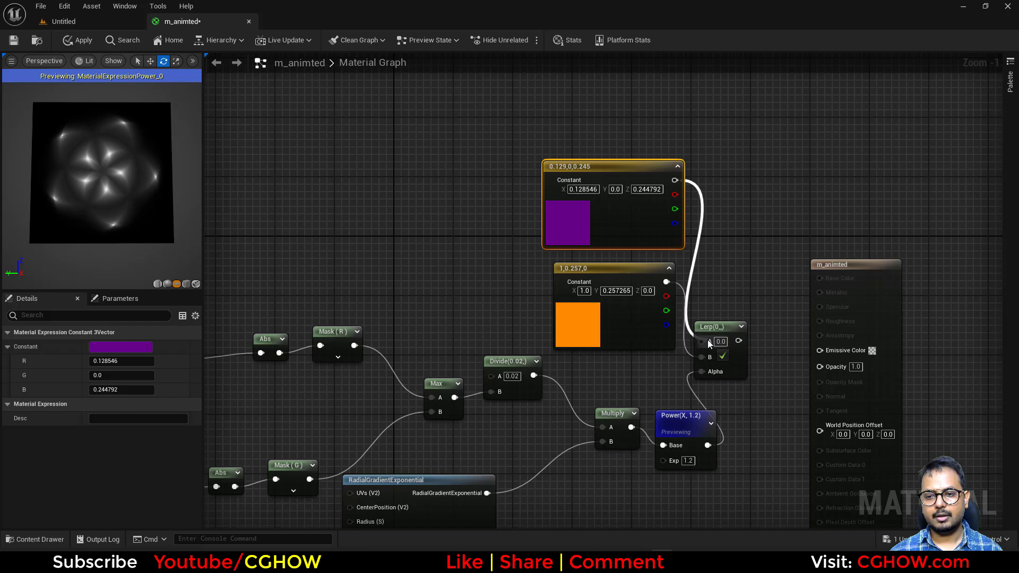
Preview the Lerp node and shift the material output node farther away
{"action": "left_click", "coordinate": [712, 334]}
{"action": "key", "text": "space"}
{"action": "left_click_drag", "start_coordinate": [894, 287], "coordinate": [1007, 287]}
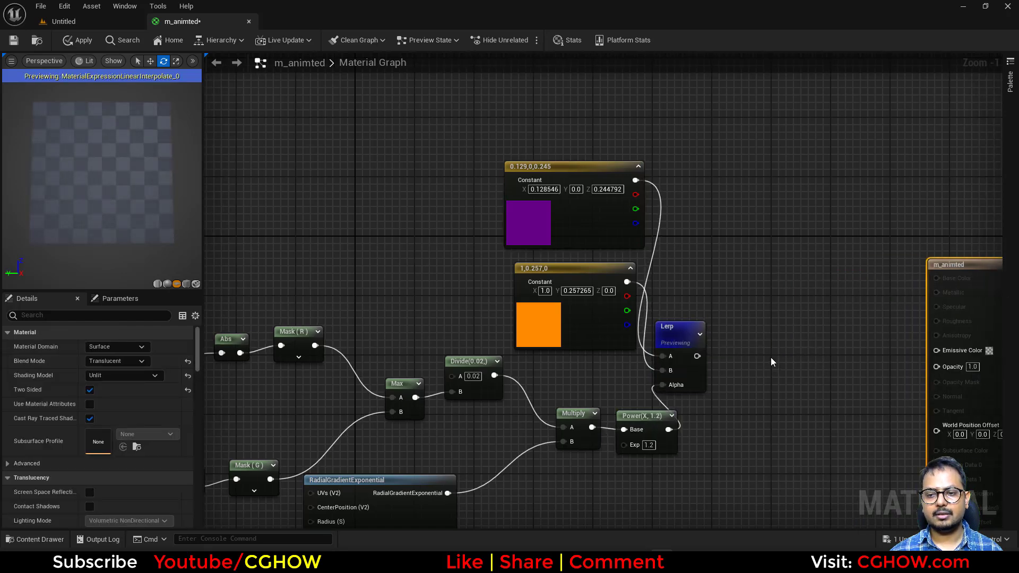
{"action": "right_click_drag", "start_coordinate": [720, 348], "coordinate": [597, 314]}
Try multiplying the Lerp result by the gradient Multiply result in a new Multiply node and preview it
{"action": "left_click_drag", "start_coordinate": [574, 302], "coordinate": [667, 344]}
{"action": "left_click", "coordinate": [661, 329]}
{"action": "left_click_drag", "start_coordinate": [461, 401], "coordinate": [546, 395]}
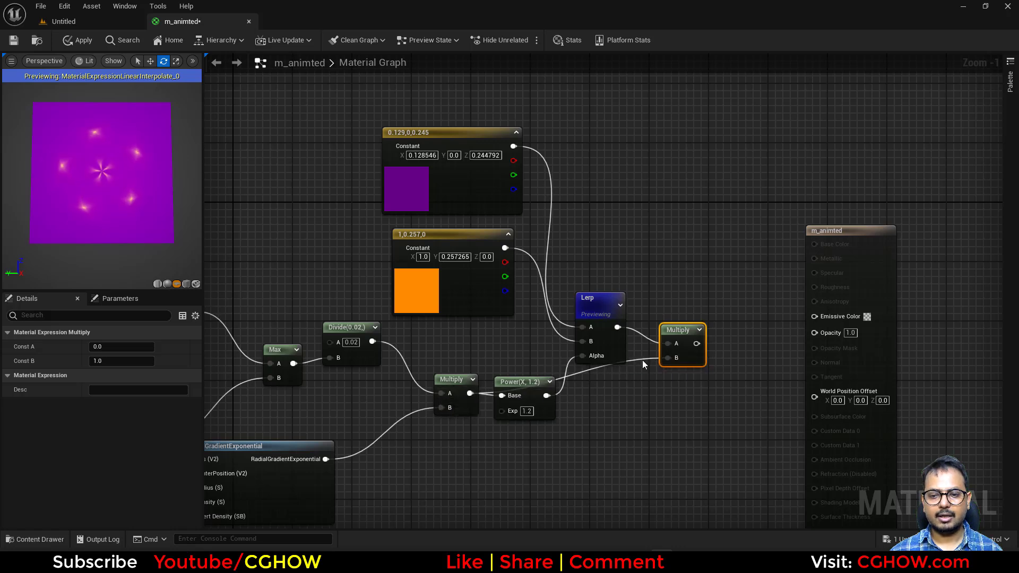
{"action": "key", "text": "space"}
{"action": "left_click_drag", "start_coordinate": [681, 339], "coordinate": [692, 381]}
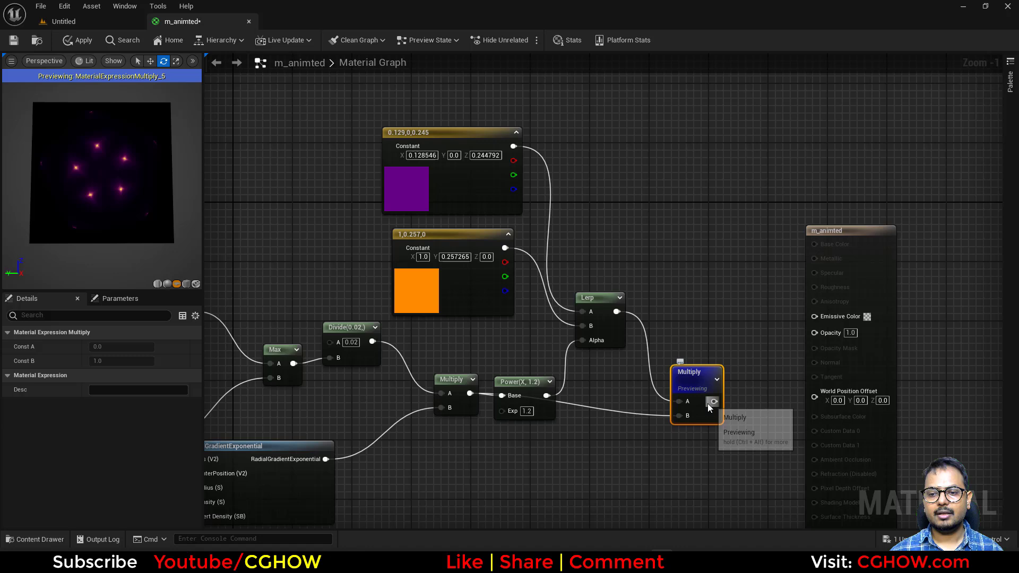
Connect the Lerp result directly to Emissive Color and delete the previewed Multiply node
{"action": "left_click_drag", "start_coordinate": [616, 312], "coordinate": [721, 325]}
{"action": "left_click_drag", "start_coordinate": [822, 320], "coordinate": [816, 317]}
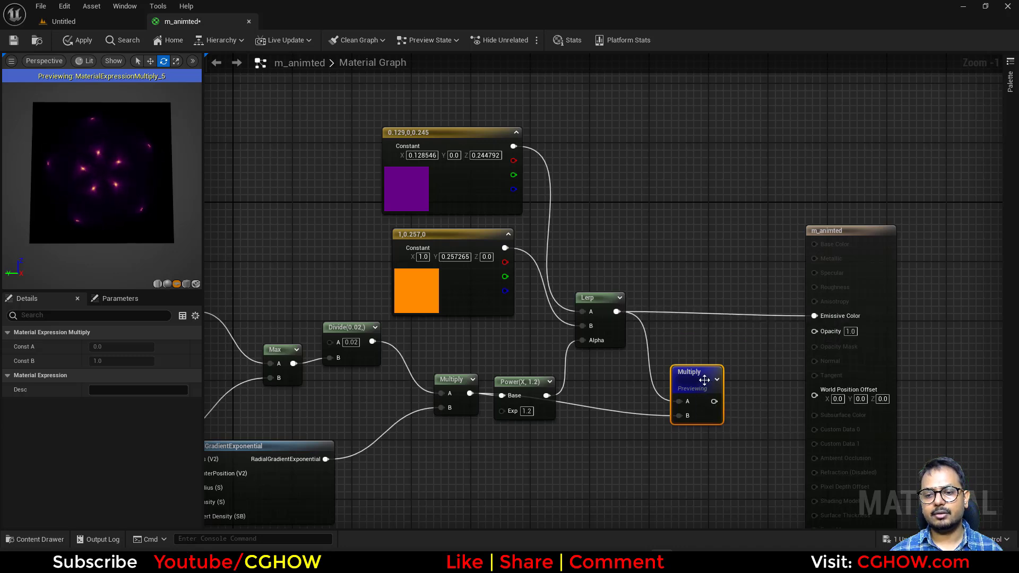
{"action": "key", "text": "Delete"}
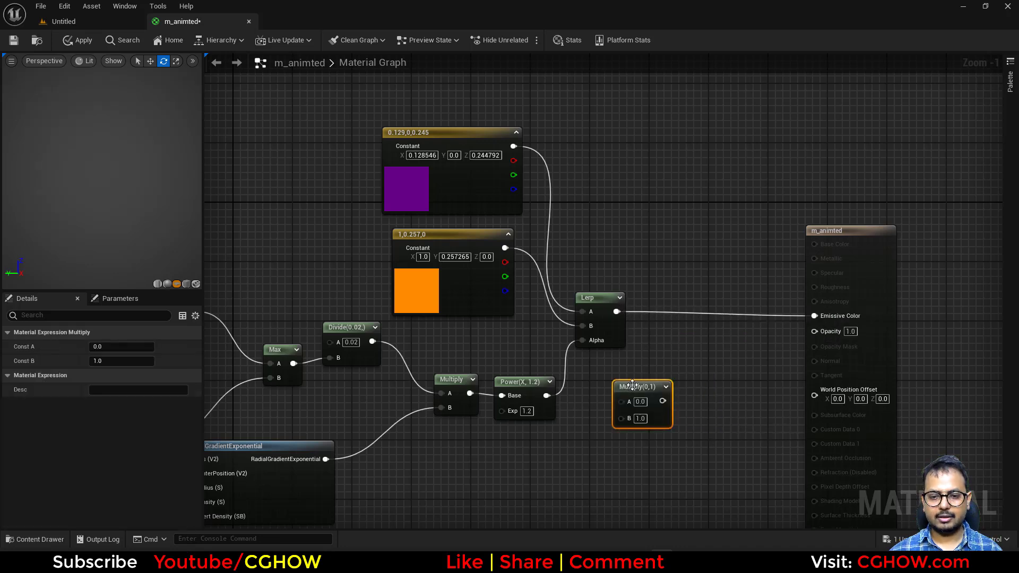
Route the gradient Multiply result through a new Multiply node with B set to 5 into Opacity, and tidy the Lerp and Multiply nodes
{"action": "left_click", "coordinate": [614, 384]}
{"action": "left_click_drag", "start_coordinate": [547, 395], "coordinate": [815, 332]}
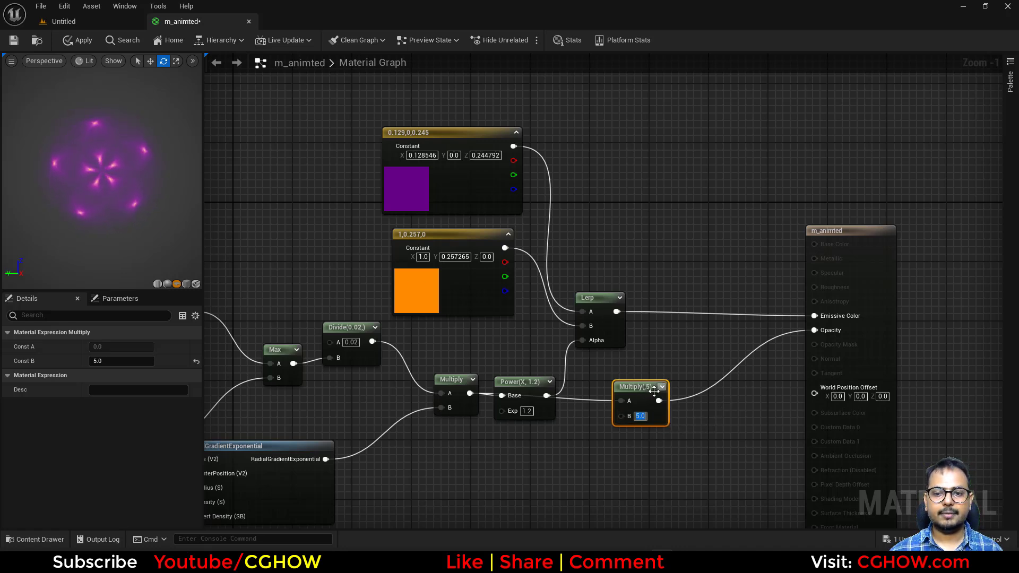
{"action": "left_click_drag", "start_coordinate": [654, 391], "coordinate": [672, 366]}
{"action": "left_click_drag", "start_coordinate": [616, 304], "coordinate": [623, 304]}
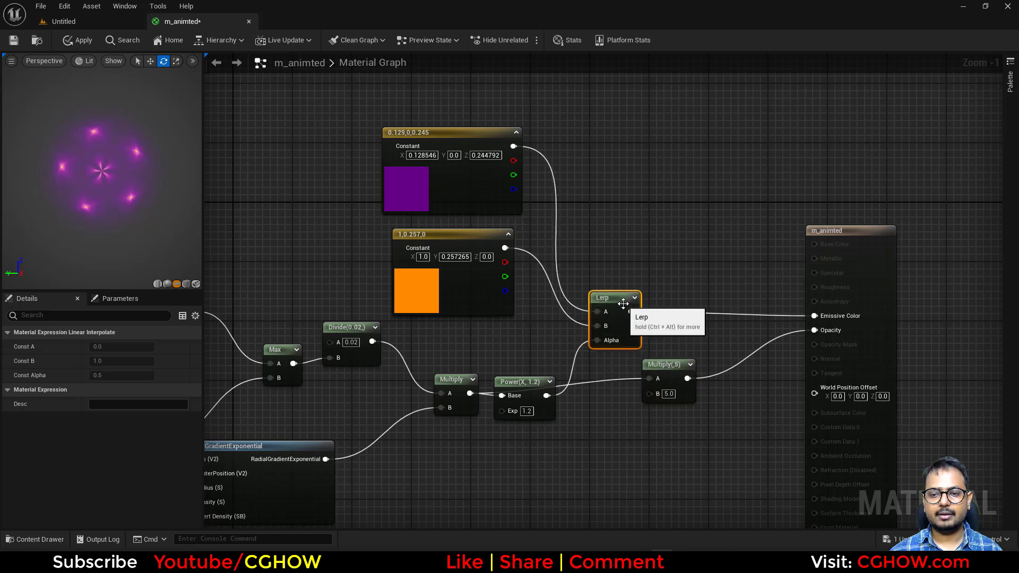
Multiply the Lerp result by the gradient Multiply result, feed it into Emissive Color, and set the opacity Multiply's B to 20
{"action": "left_click", "coordinate": [663, 286]}
{"action": "left_click_drag", "start_coordinate": [467, 393], "coordinate": [820, 318]}
{"action": "right_click_drag", "start_coordinate": [820, 331], "coordinate": [756, 326]}
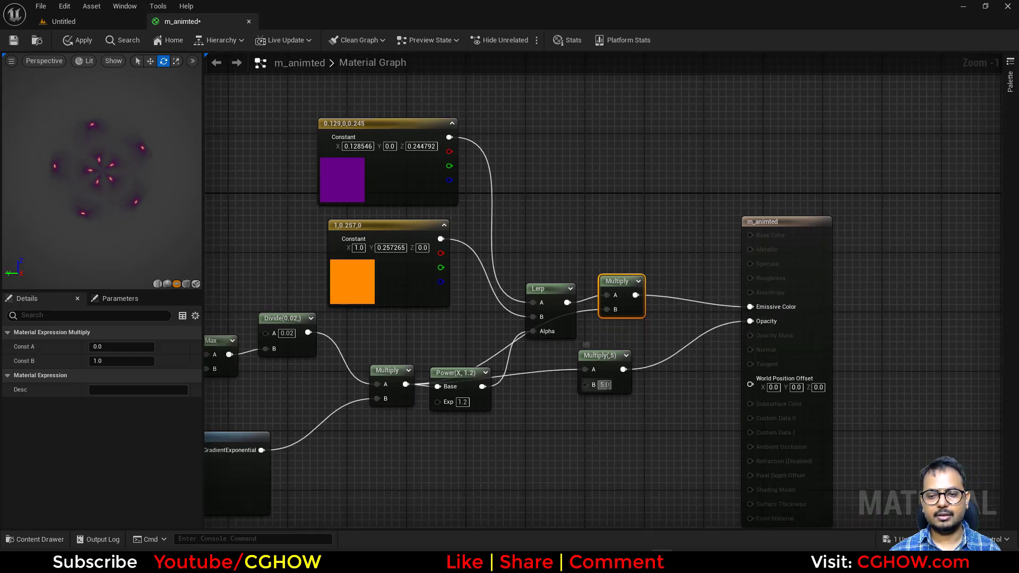
{"action": "type", "text": "0"}
{"action": "key", "text": "Return"}
Move the Power node closer to the Lerp input and set its exponent to 0.5 after trying 1
{"action": "left_click_drag", "start_coordinate": [485, 404], "coordinate": [476, 364]}
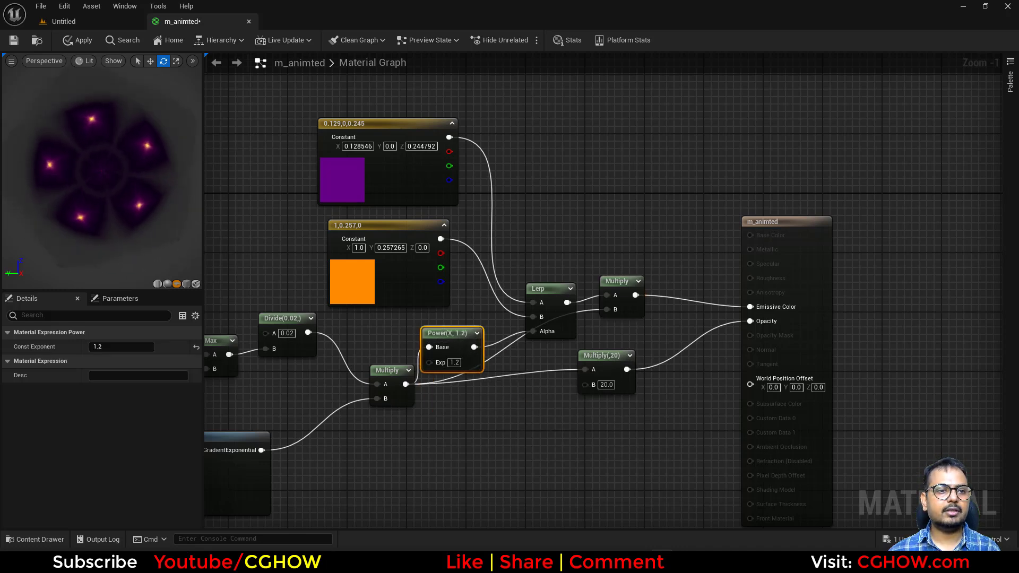
{"action": "left_click", "coordinate": [455, 362]}
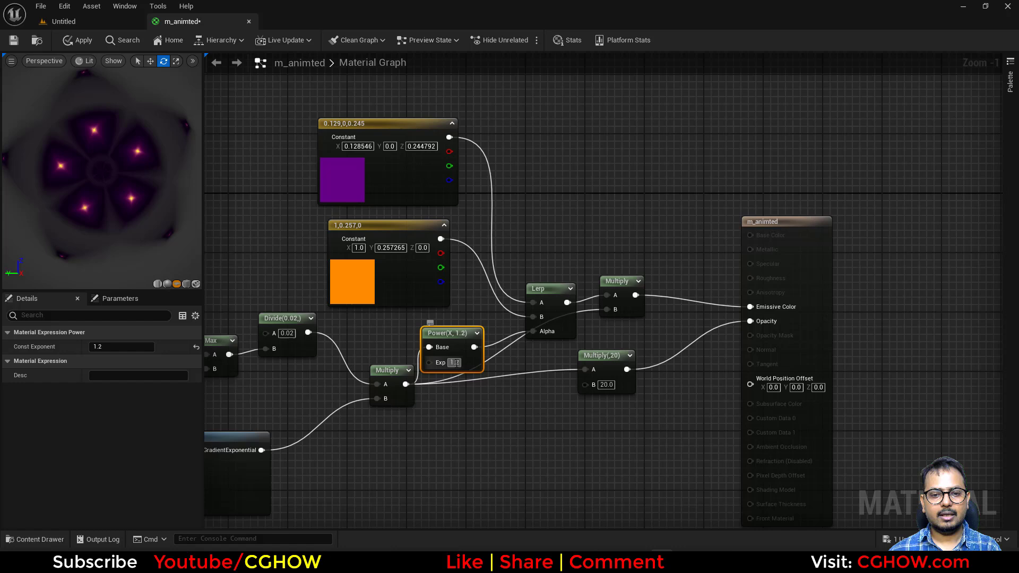
{"action": "type", "text": "1"}
{"action": "key", "text": "Return"}
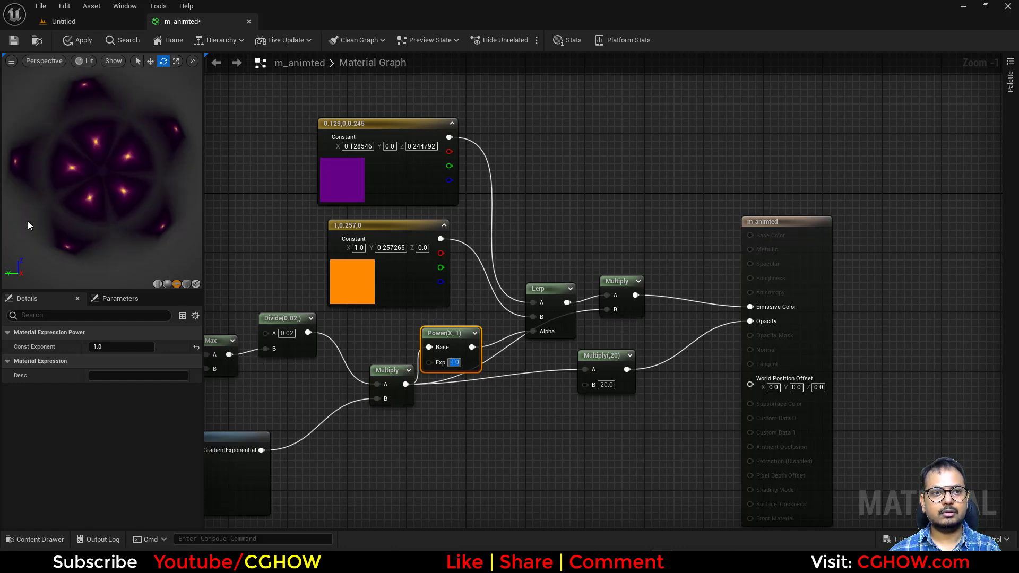
{"action": "type", "text": "0.5"}
{"action": "key", "text": "Return"}
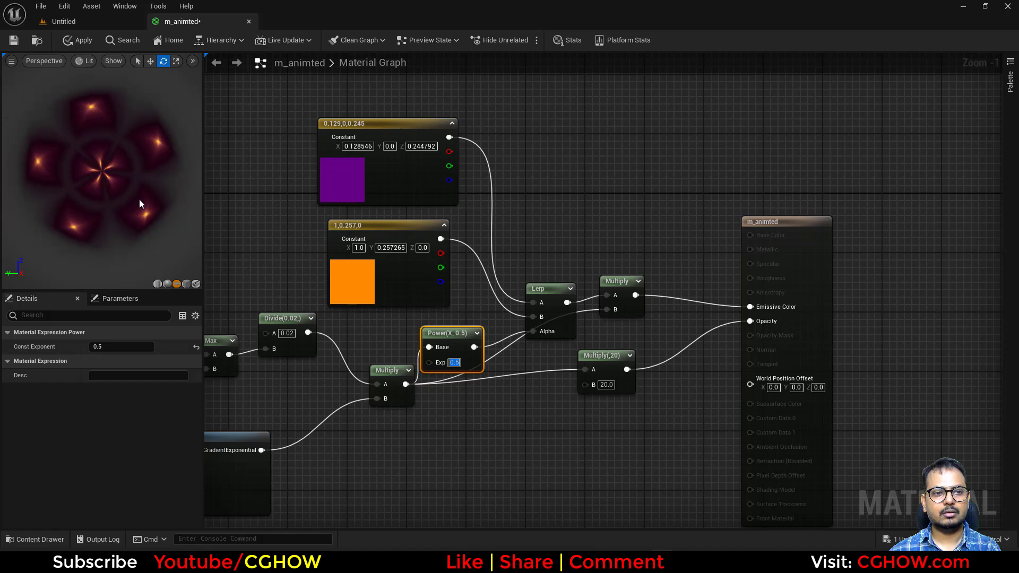
Set the orange color constant's V to 10 after trying 20
{"action": "double_click", "coordinate": [352, 286]}
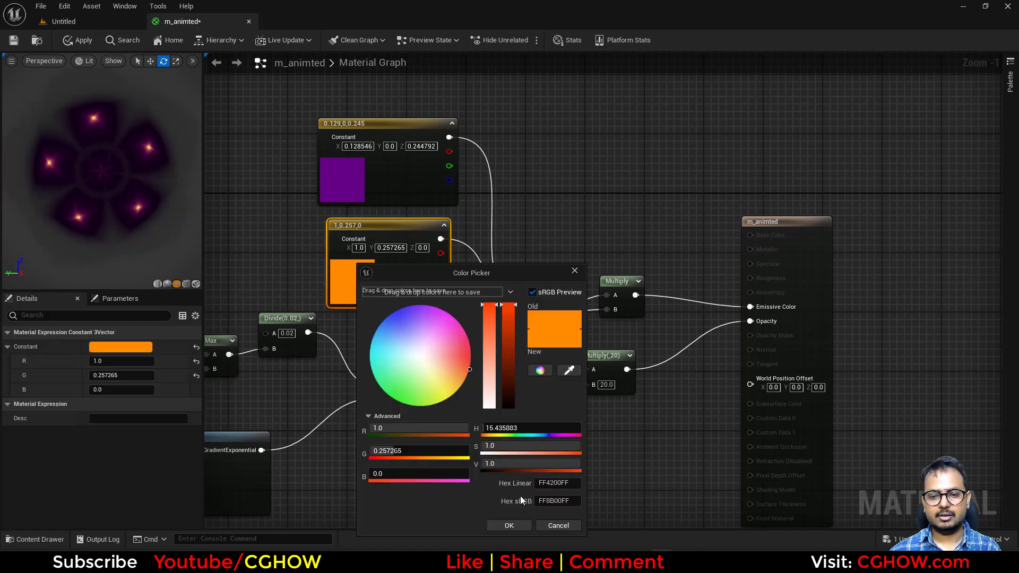
{"action": "left_click", "coordinate": [513, 463]}
{"action": "type", "text": "20"}
{"action": "key", "text": "Return"}
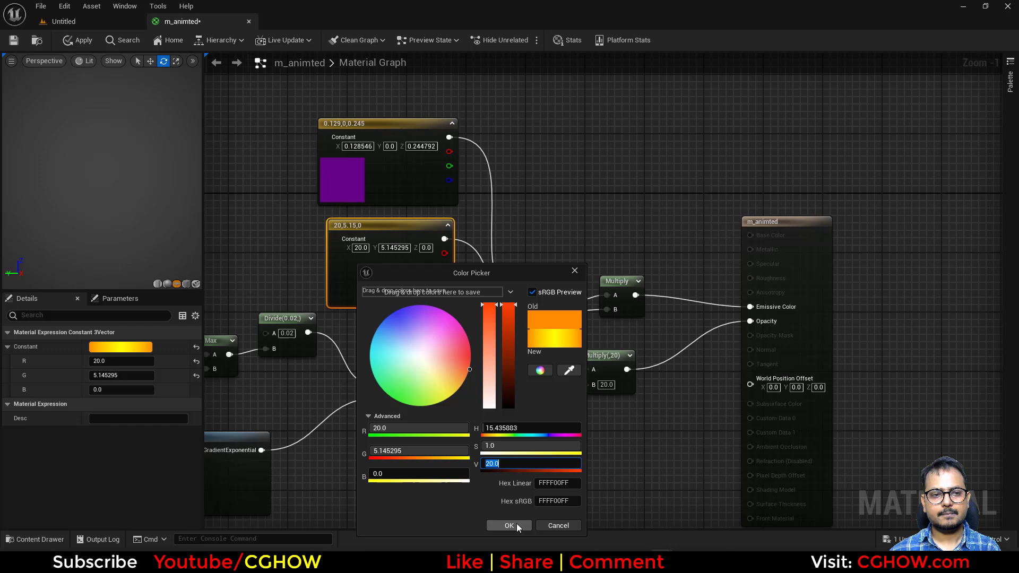
{"action": "type", "text": "10"}
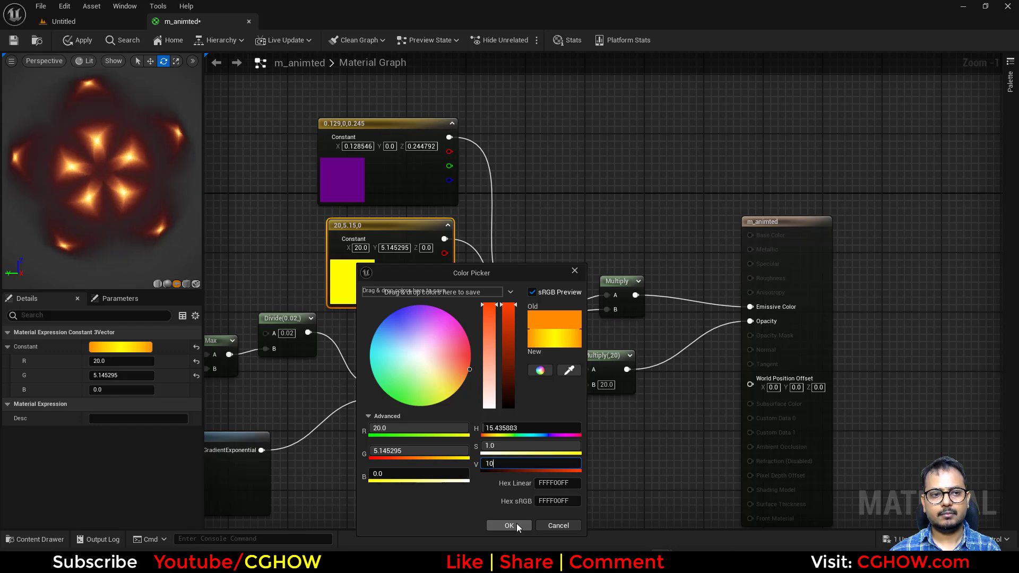
{"action": "key", "text": "Return"}
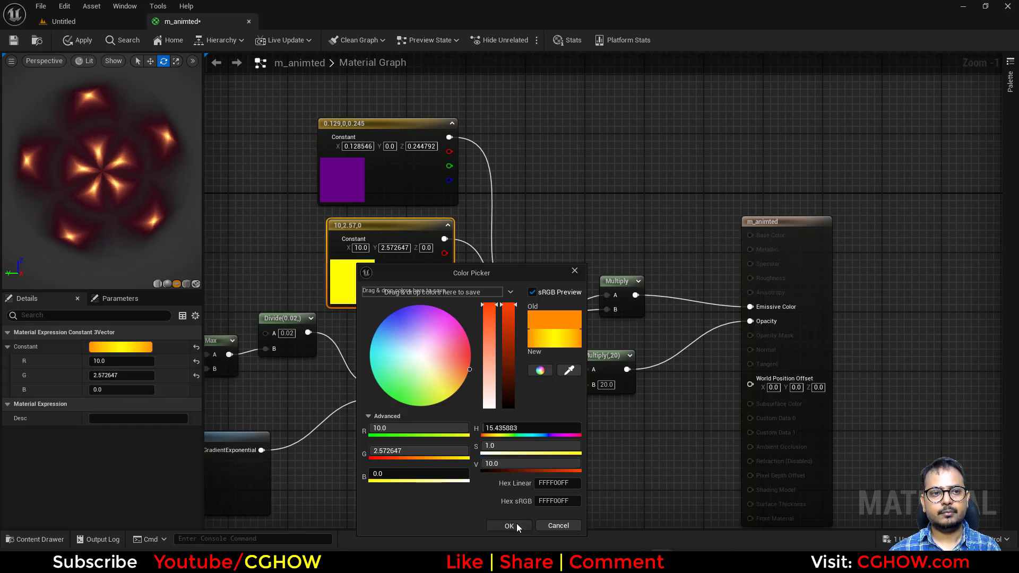
{"action": "left_click", "coordinate": [509, 525]}
Set the orange color constant's V to 5 and save the material
{"action": "scroll", "coordinate": [555, 375], "scroll_direction": "down", "scroll_amount": 2}
{"action": "double_click", "coordinate": [396, 295]}
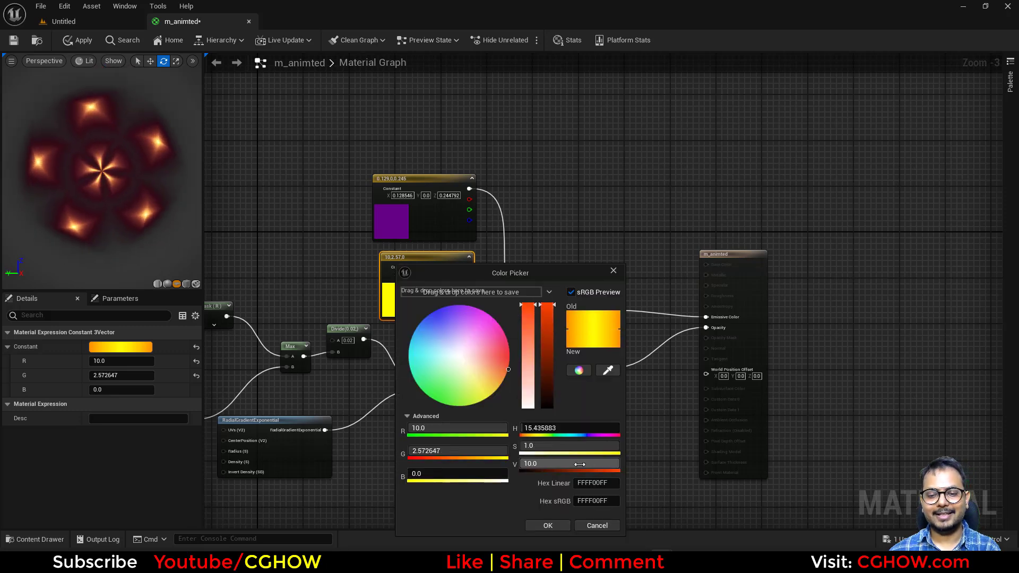
{"action": "left_click", "coordinate": [578, 464]}
{"action": "type", "text": "5"}
{"action": "key", "text": "Return"}
{"action": "left_click", "coordinate": [548, 525]}
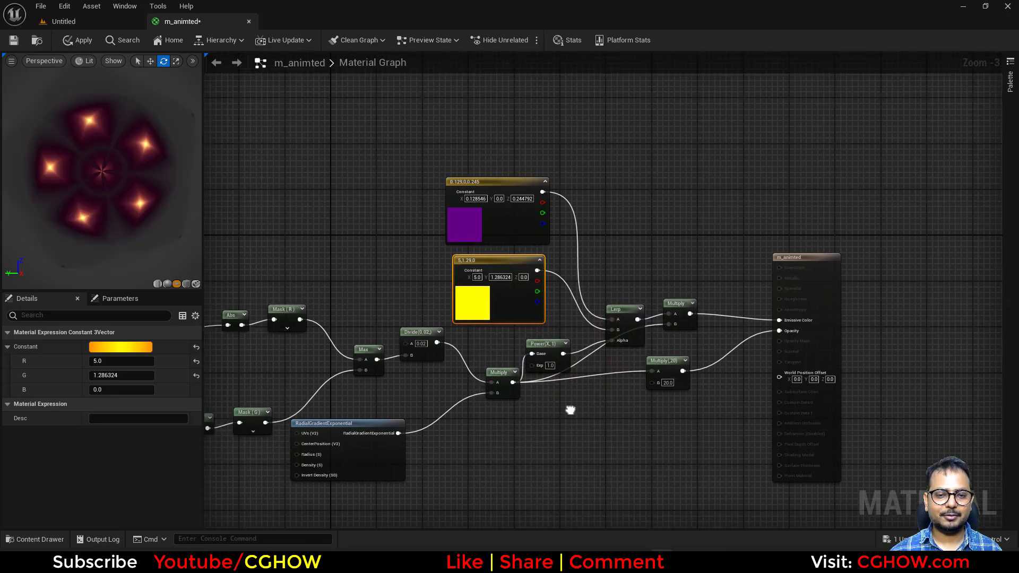
{"action": "scroll", "coordinate": [592, 426], "scroll_direction": "down", "scroll_amount": 2}
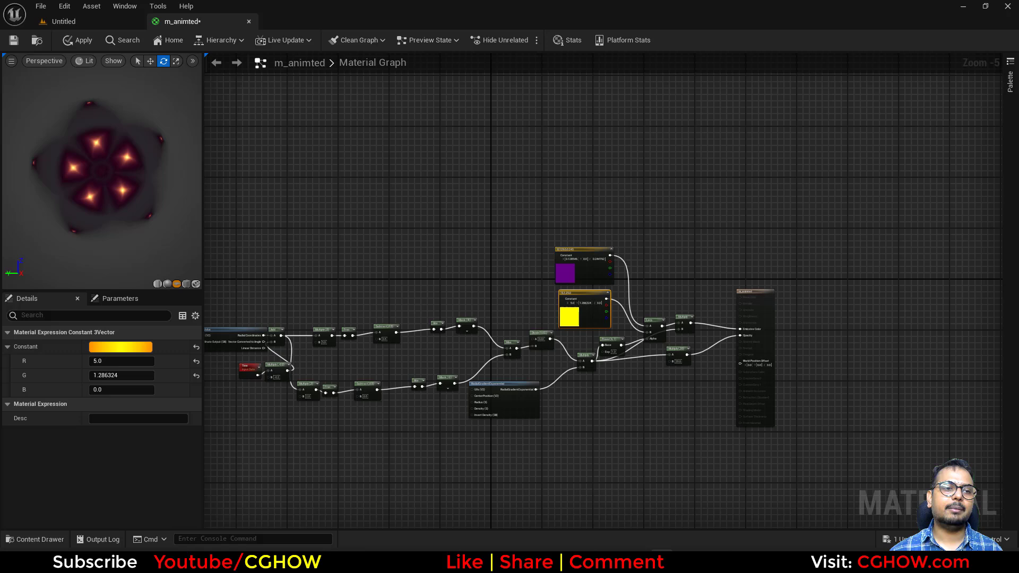
{"action": "left_click", "coordinate": [14, 43]}
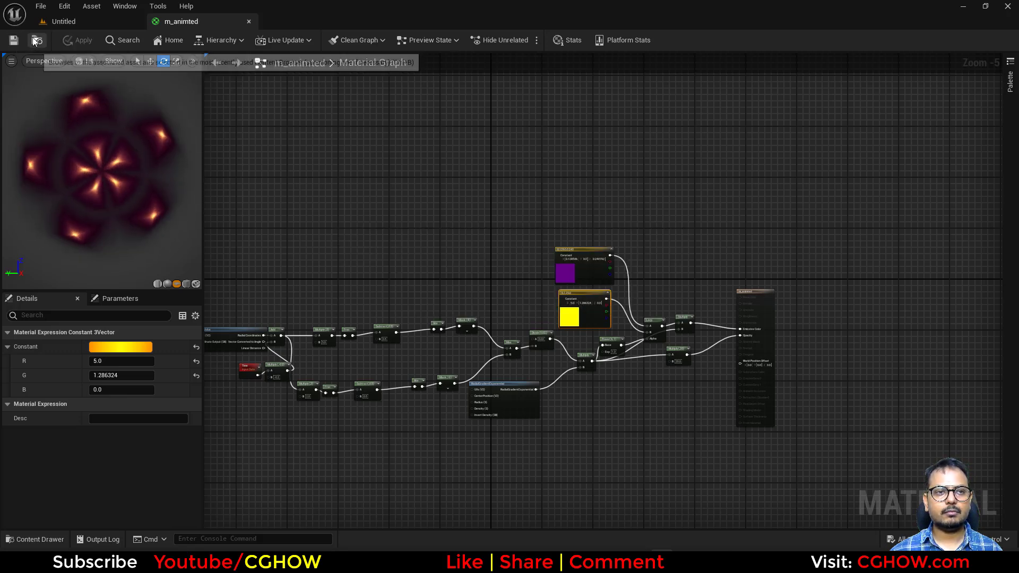
Create an empty Niagara System named FX_bake in the bake_material folder and open it
{"action": "left_click", "coordinate": [36, 41]}
{"action": "right_click", "coordinate": [407, 351]}
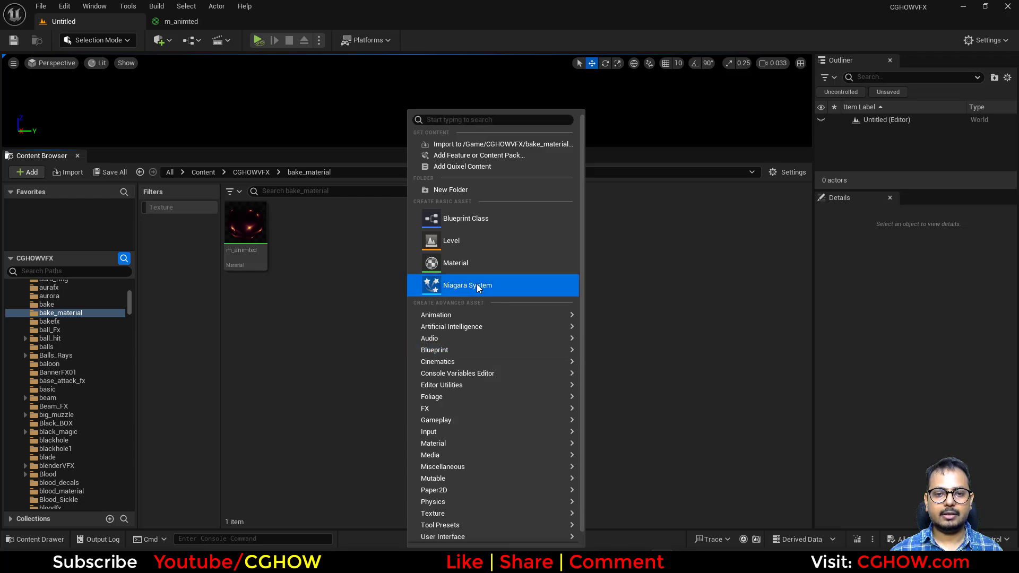
{"action": "left_click", "coordinate": [456, 285]}
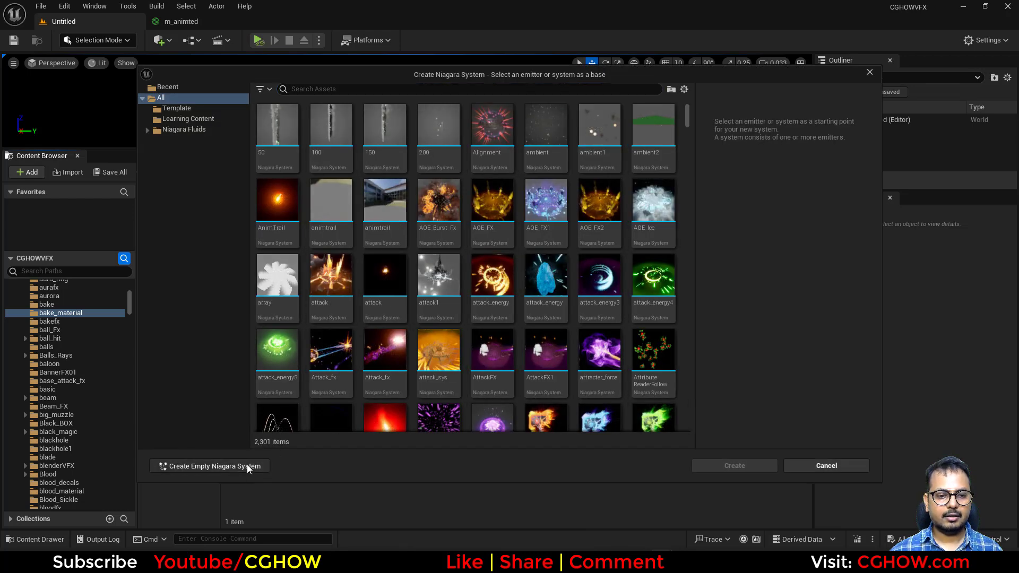
{"action": "left_click", "coordinate": [247, 466]}
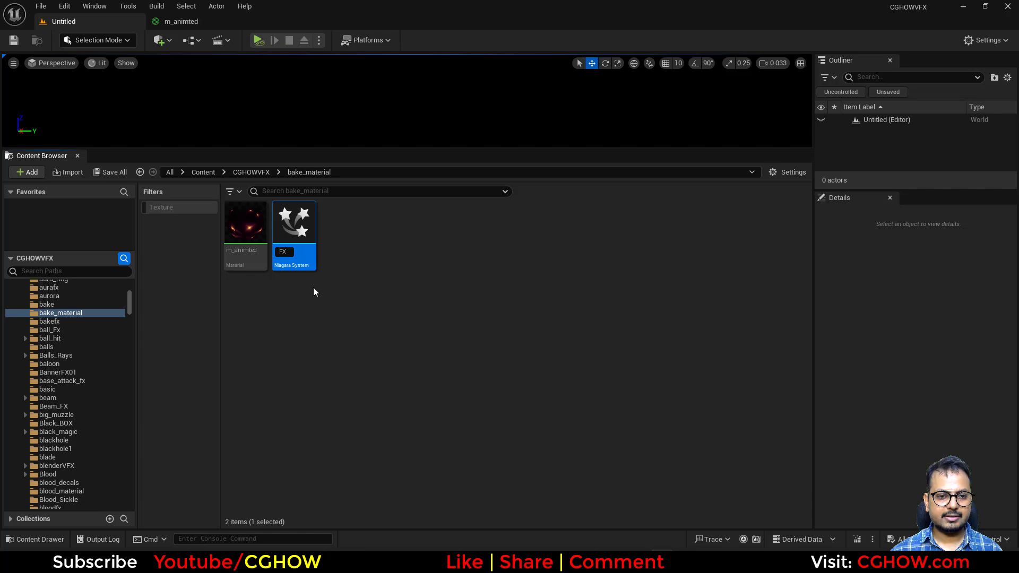
{"action": "type", "text": "FX_bake"}
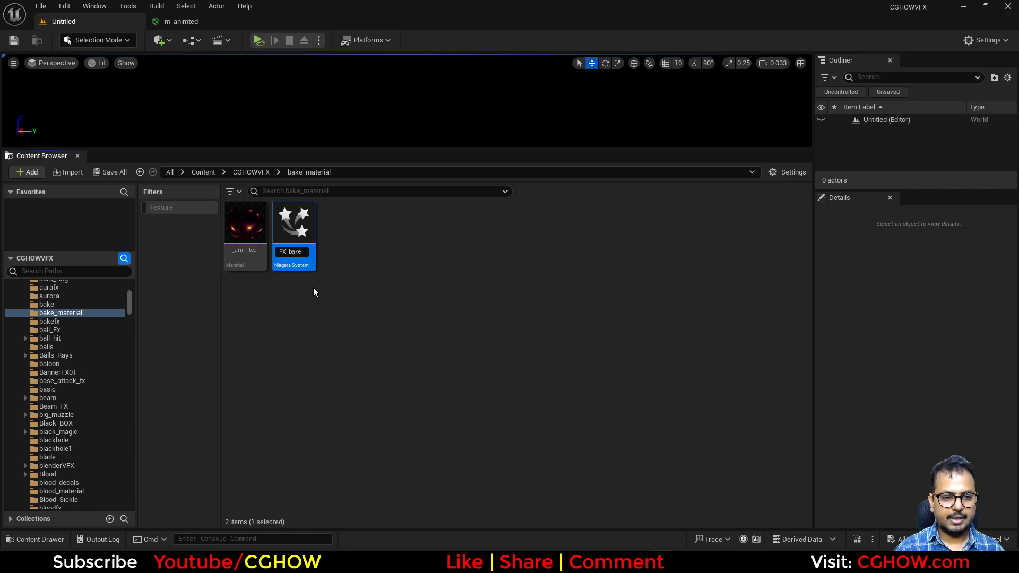
{"action": "key", "text": "Return"}
{"action": "key", "text": "Return"}
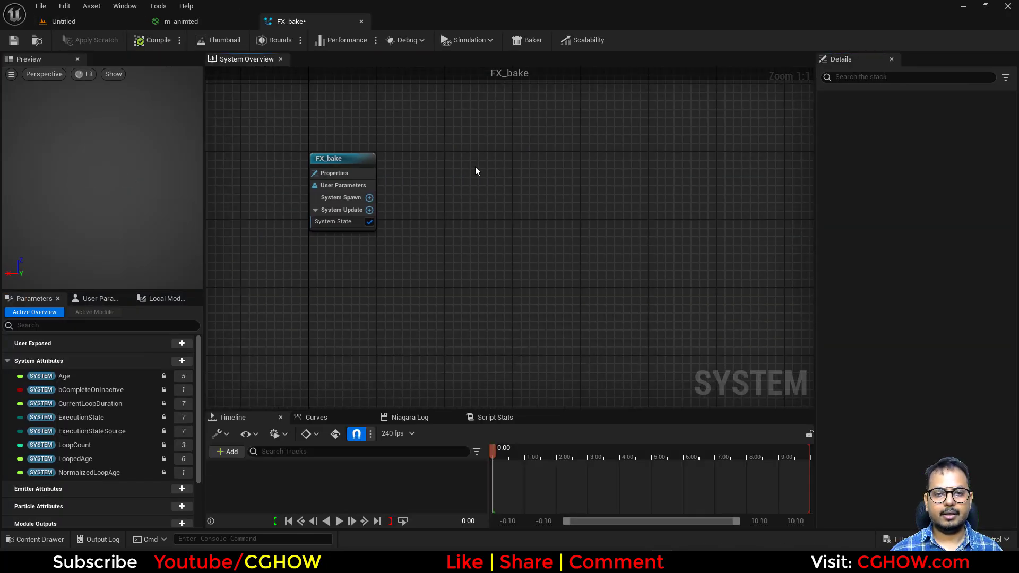
Add an emitter based on the Fountain template to the FX_bake system
{"action": "right_click", "coordinate": [477, 181]}
{"action": "left_click", "coordinate": [527, 187]}
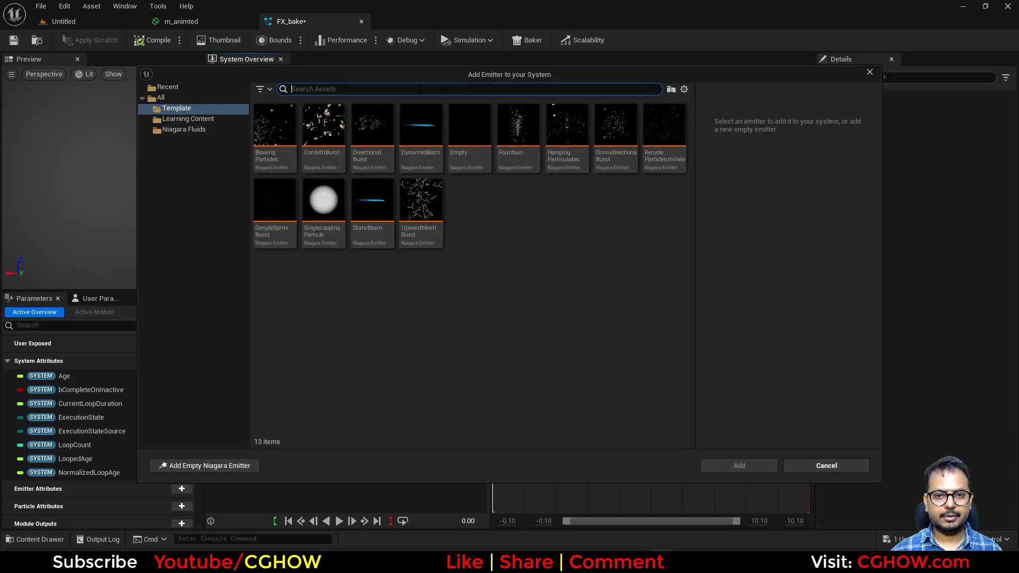
{"action": "left_click", "coordinate": [516, 154]}
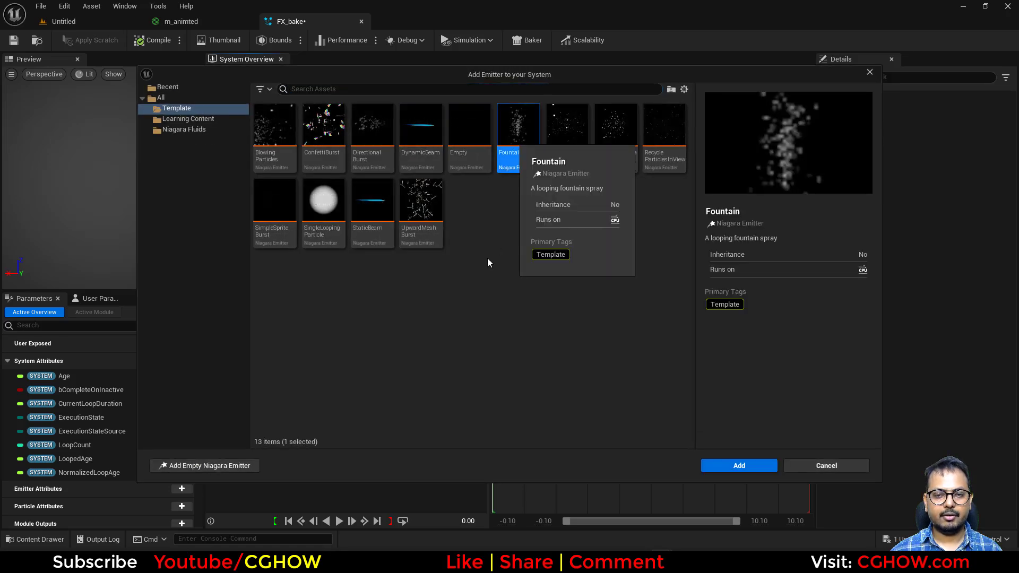
{"action": "double_click", "coordinate": [512, 129]}
{"action": "right_click_drag", "start_coordinate": [410, 215], "coordinate": [390, 243]}
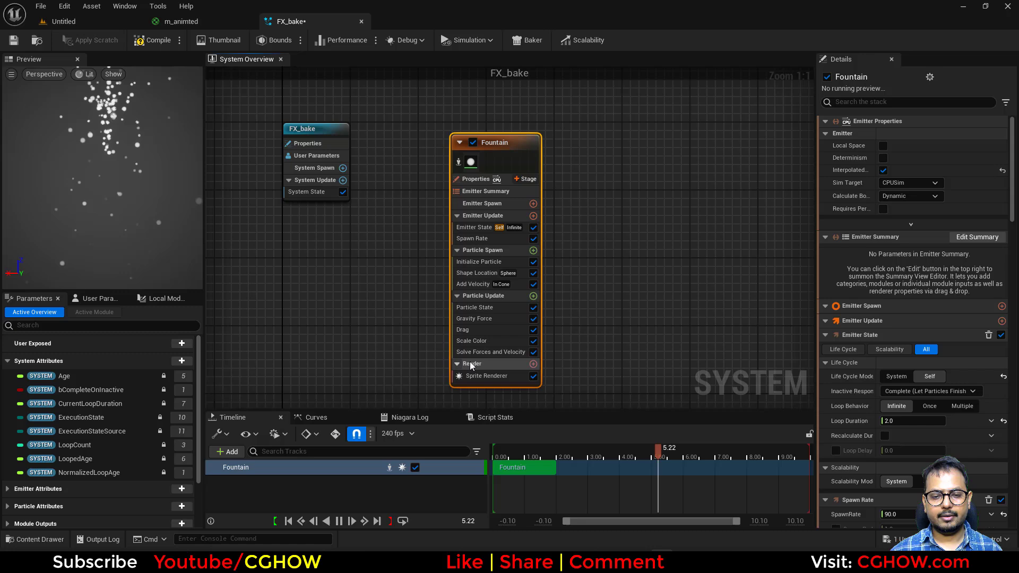
Replace Fountain's Spawn Rate, Shape Location, Add Velocity, Gravity Force, Drag and Scale Color modules with a Spawn Burst Instantaneous in Emitter Update
{"action": "left_click", "coordinate": [471, 341]}
{"action": "left_click", "coordinate": [463, 329], "text": "ctrl"}
{"action": "left_click", "coordinate": [474, 318], "text": "ctrl"}
{"action": "left_click", "coordinate": [473, 284], "text": "ctrl"}
{"action": "left_click", "coordinate": [477, 273], "text": "ctrl"}
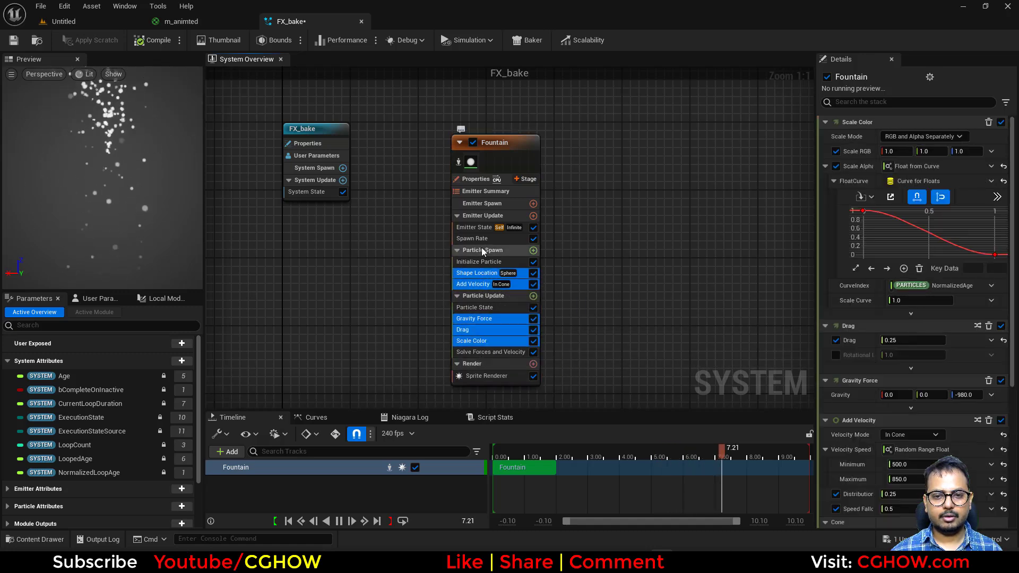
{"action": "key", "text": "Delete"}
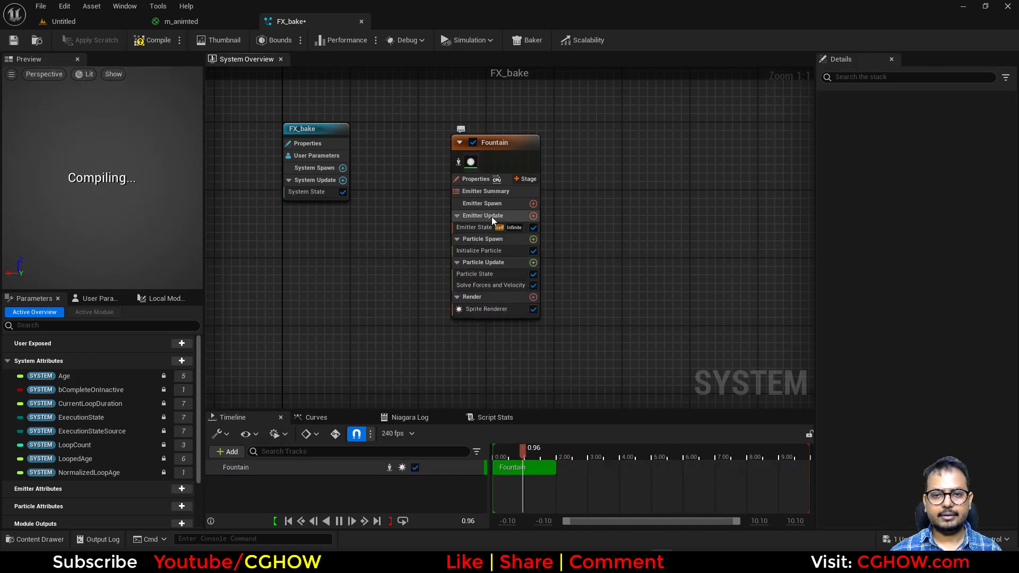
{"action": "left_click", "coordinate": [534, 216]}
{"action": "left_click", "coordinate": [358, 311]}
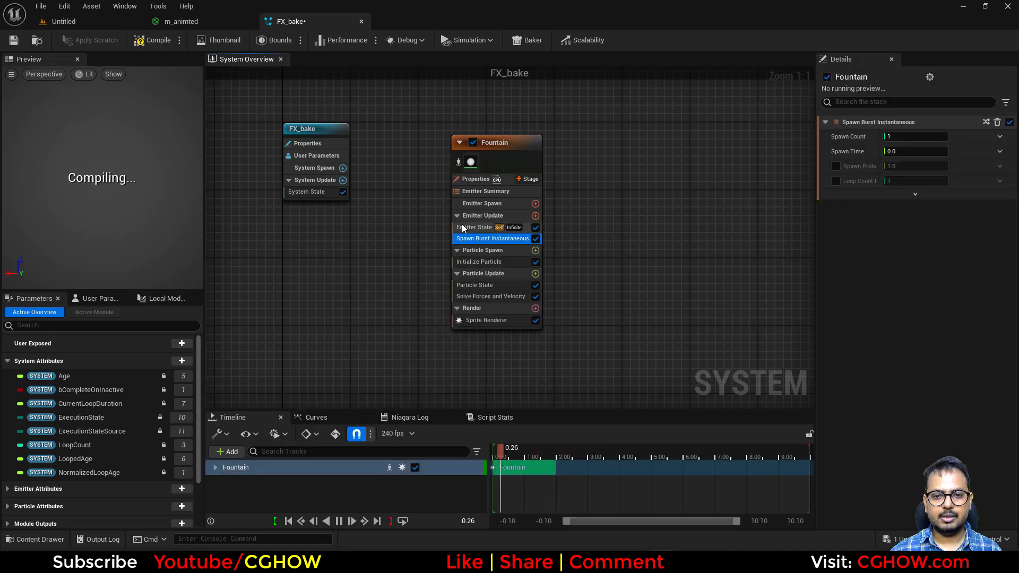
Set the Emitter State's loop behavior to Once and turn off killing particles at the end of their lifetime in Particle State
{"action": "left_click", "coordinate": [530, 228]}
{"action": "left_click", "coordinate": [933, 193]}
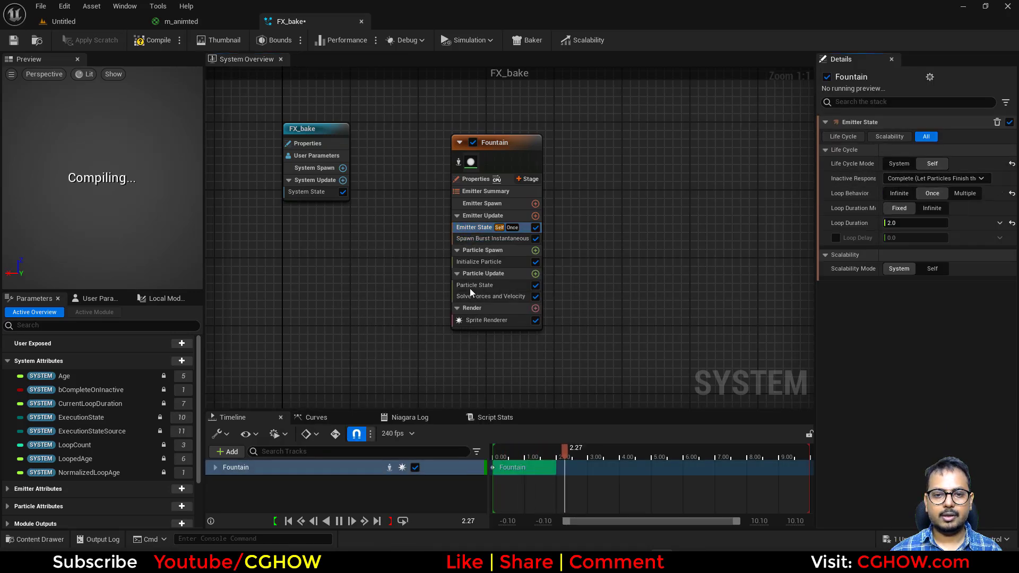
{"action": "left_click", "coordinate": [475, 285]}
{"action": "left_click", "coordinate": [888, 136]}
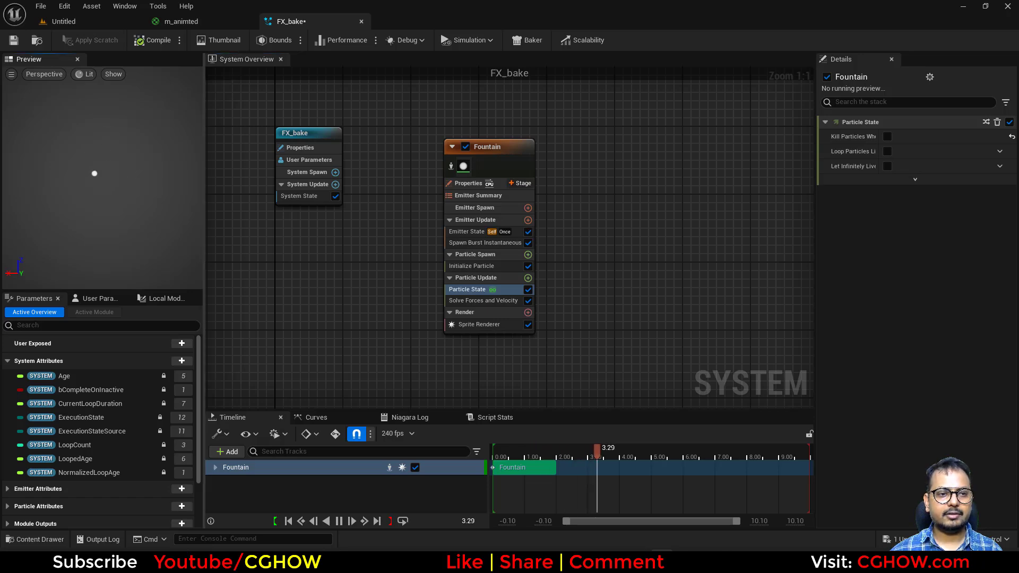
Assign the m_animted material from the bake_material folder to Fountain's Sprite Renderer
{"action": "left_click", "coordinate": [228, 24]}
{"action": "left_click", "coordinate": [63, 21]}
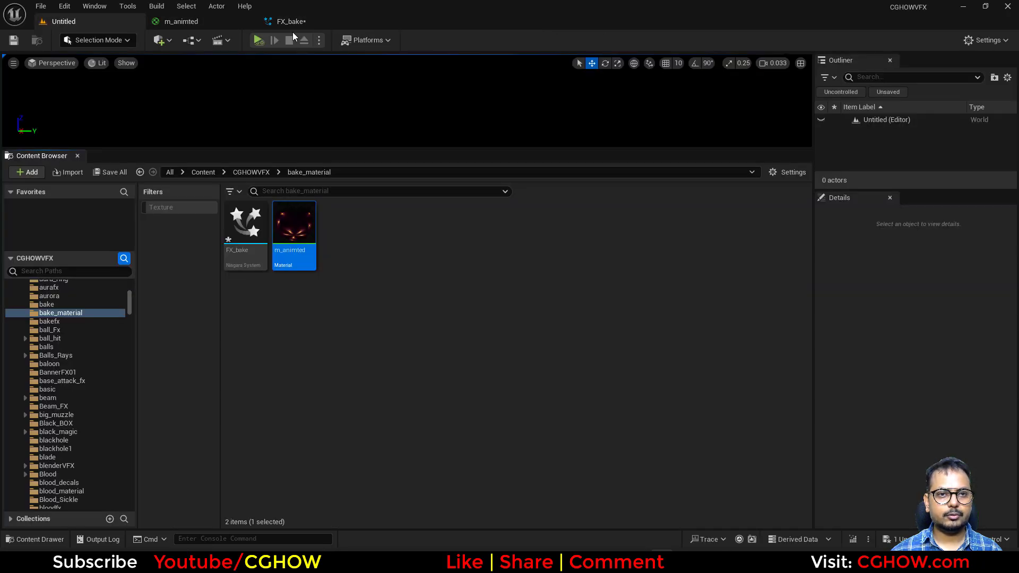
{"action": "left_click", "coordinate": [290, 21]}
{"action": "left_click", "coordinate": [474, 324]}
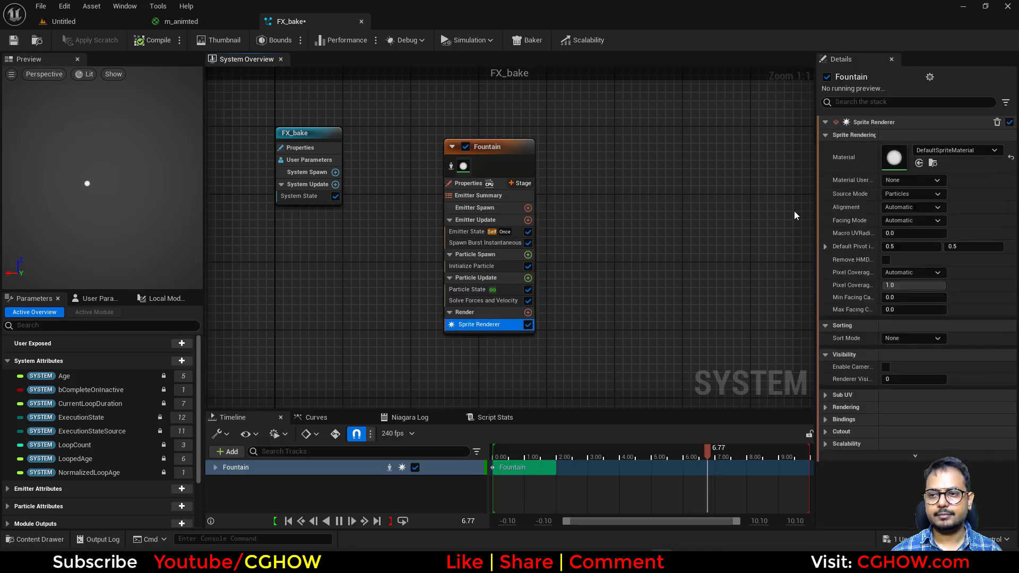
{"action": "left_click", "coordinate": [919, 163]}
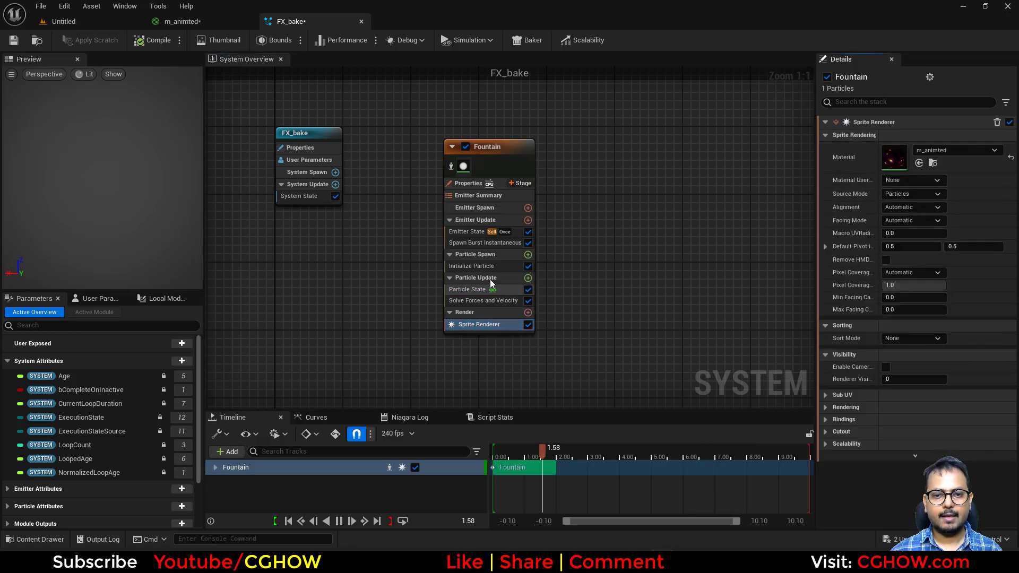
Set the sprite size mode in Initialize Particle to Uniform with a size of 200
{"action": "left_click", "coordinate": [920, 328]}
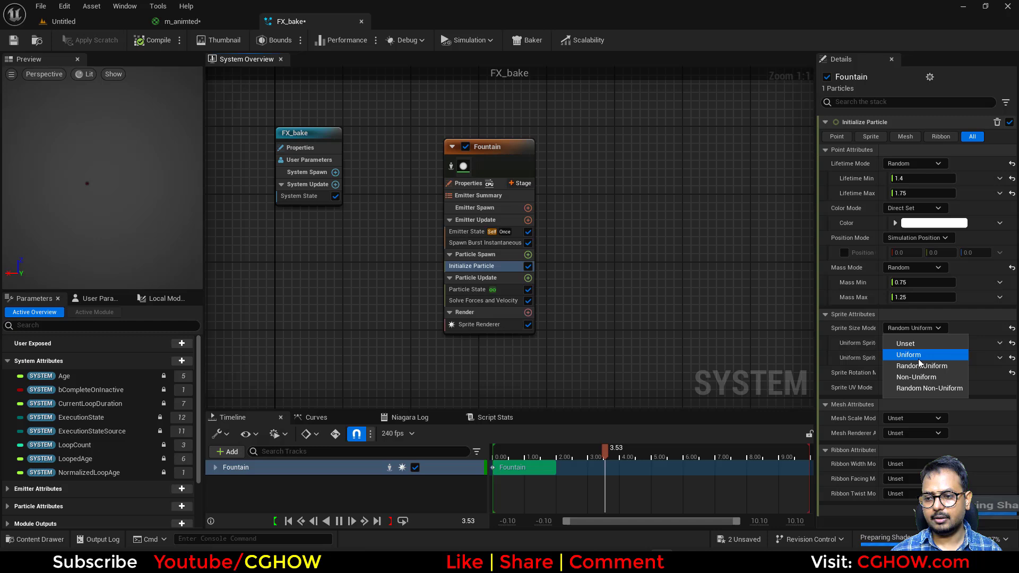
{"action": "left_click", "coordinate": [910, 354]}
{"action": "left_click_drag", "start_coordinate": [913, 343], "coordinate": [934, 343]}
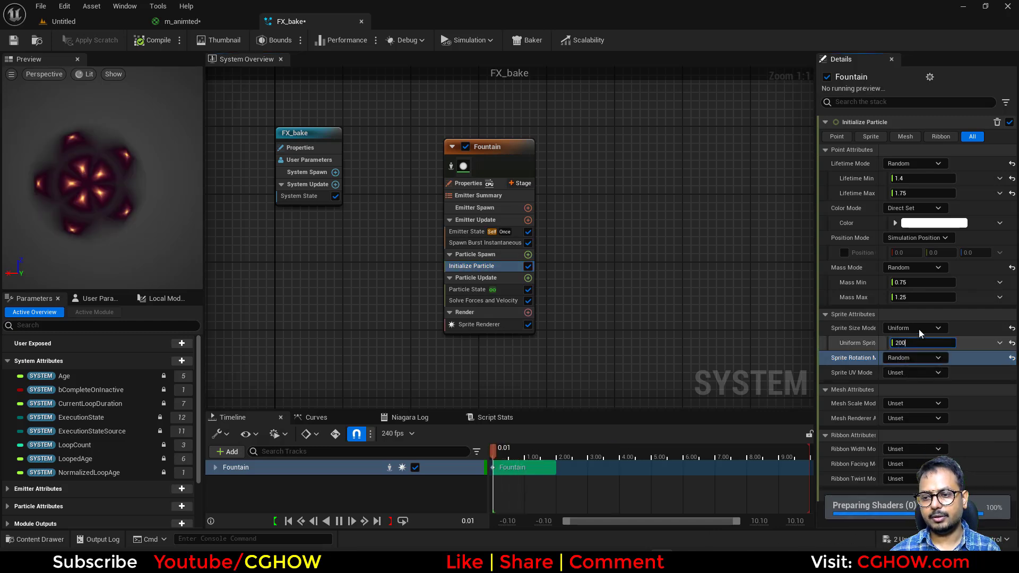
Set both the mass mode and the sprite rotation mode in Initialize Particle to Unset
{"action": "left_click", "coordinate": [914, 268]}
{"action": "left_click", "coordinate": [917, 282]}
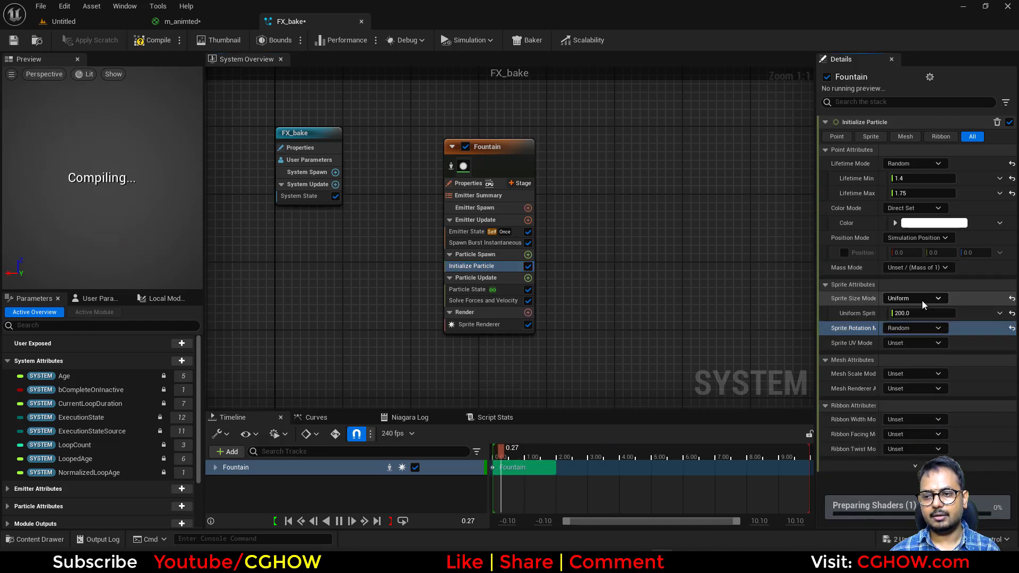
{"action": "left_click", "coordinate": [913, 343]}
{"action": "left_click", "coordinate": [912, 354]}
{"action": "left_click", "coordinate": [913, 328]}
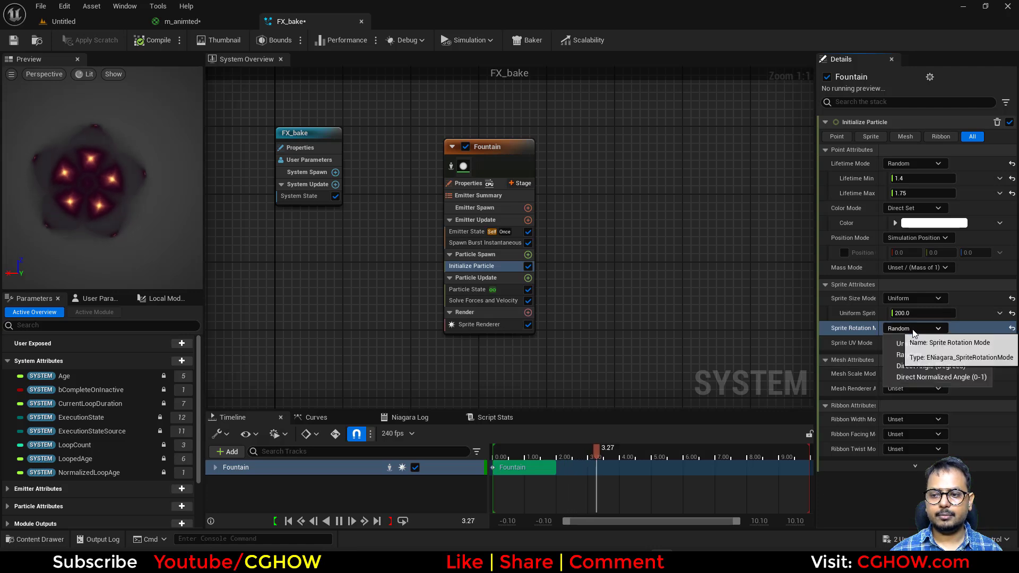
{"action": "left_click", "coordinate": [902, 342]}
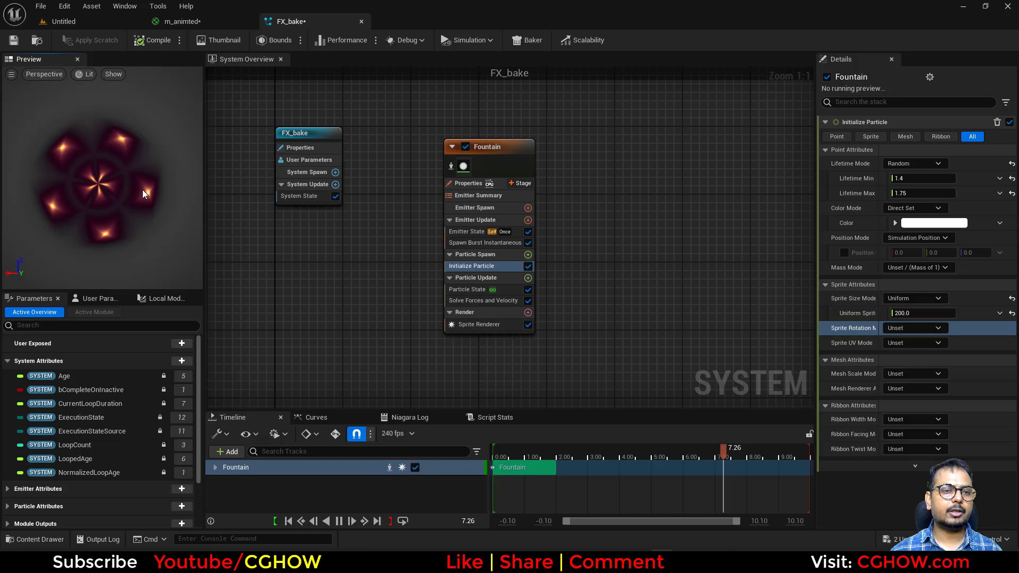
Open the Baker and adjust the camera's Y location so the sprite nearly fills the Live Sim frame
{"action": "left_click", "coordinate": [528, 41]}
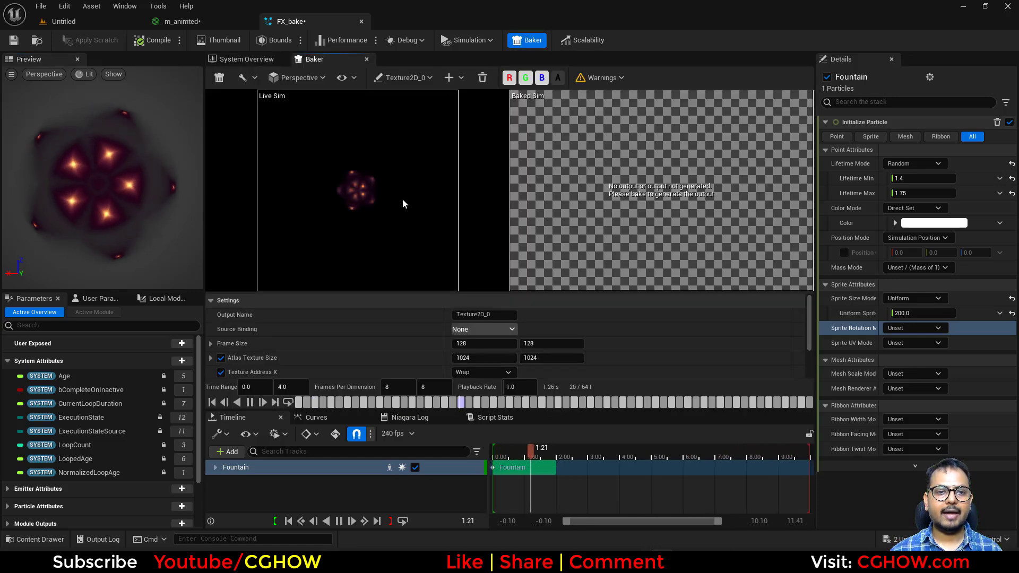
{"action": "left_click", "coordinate": [353, 79]}
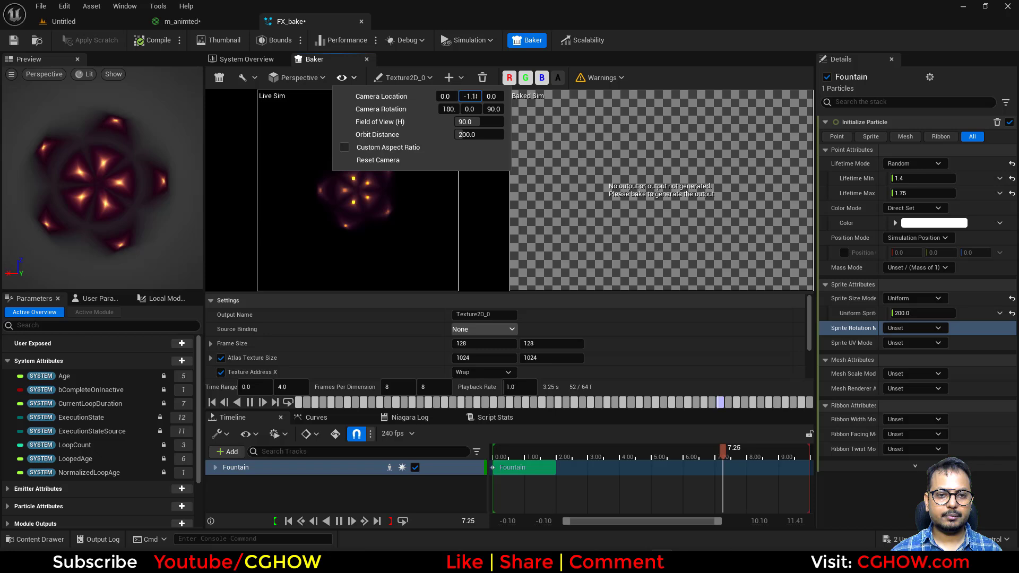
{"action": "left_click_drag", "start_coordinate": [469, 96], "coordinate": [496, 97]}
{"action": "left_click", "coordinate": [505, 16]}
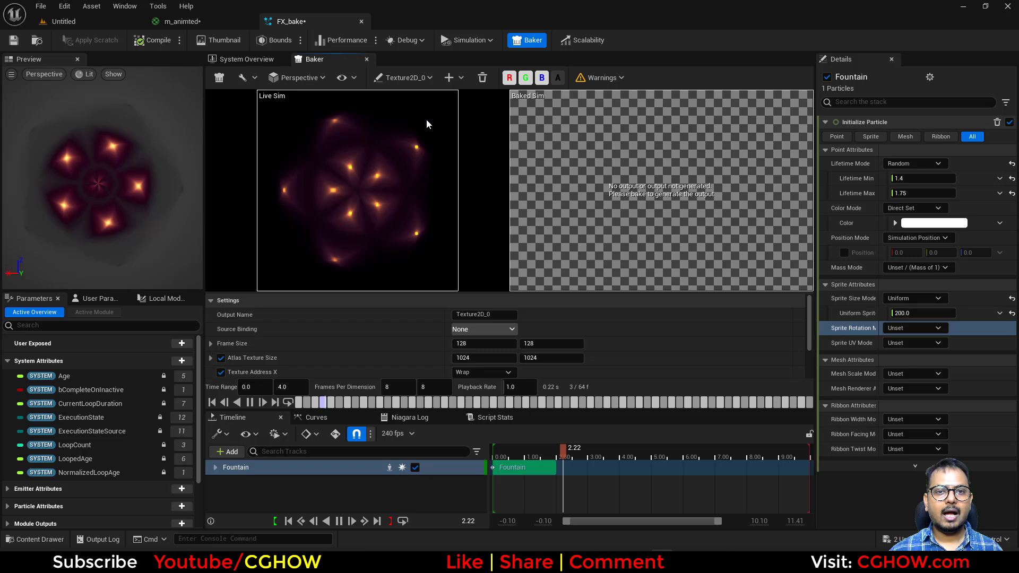
Set the Source Binding of the Texture2D_0 baker output to the Final Image buffer visualization
{"action": "left_click", "coordinate": [434, 78]}
{"action": "left_click", "coordinate": [449, 80]}
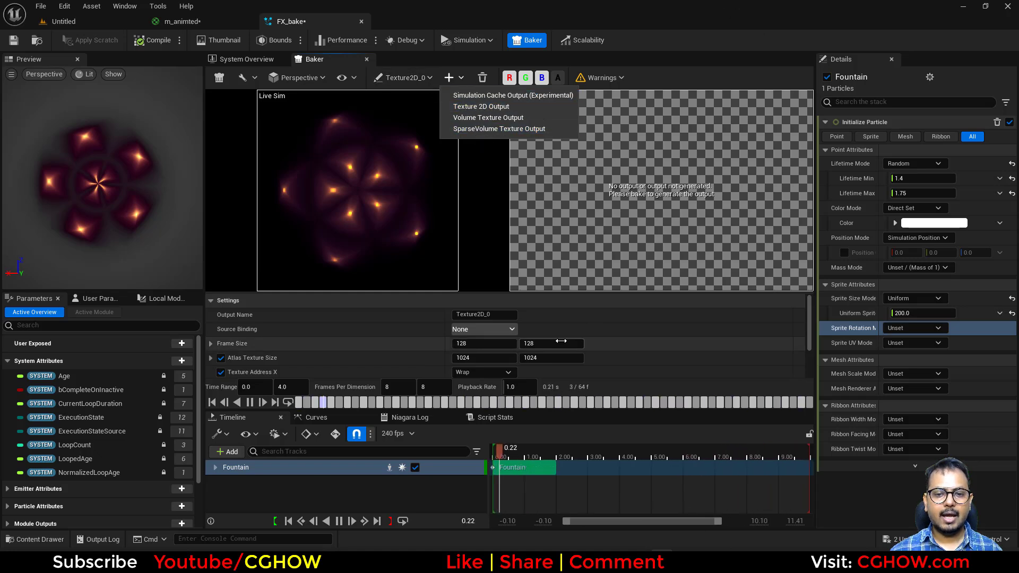
{"action": "left_click", "coordinate": [645, 340]}
{"action": "left_click", "coordinate": [483, 329]}
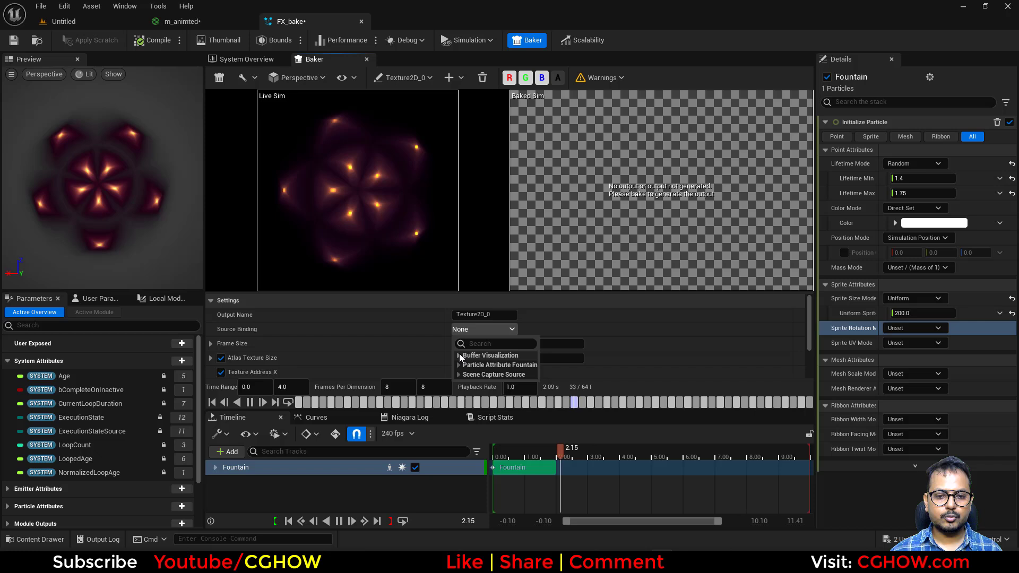
{"action": "left_click", "coordinate": [460, 356]}
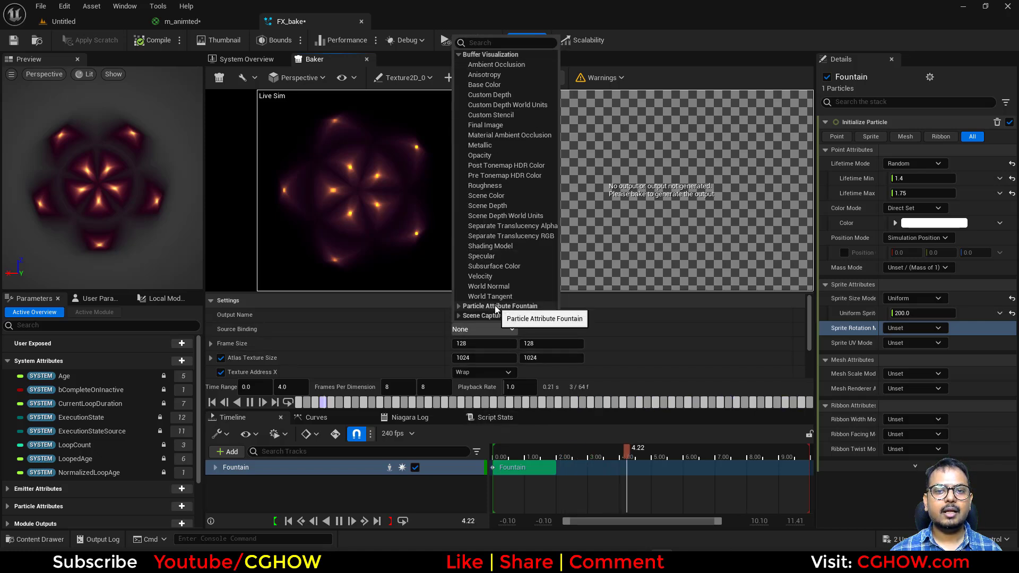
{"action": "left_click", "coordinate": [497, 125]}
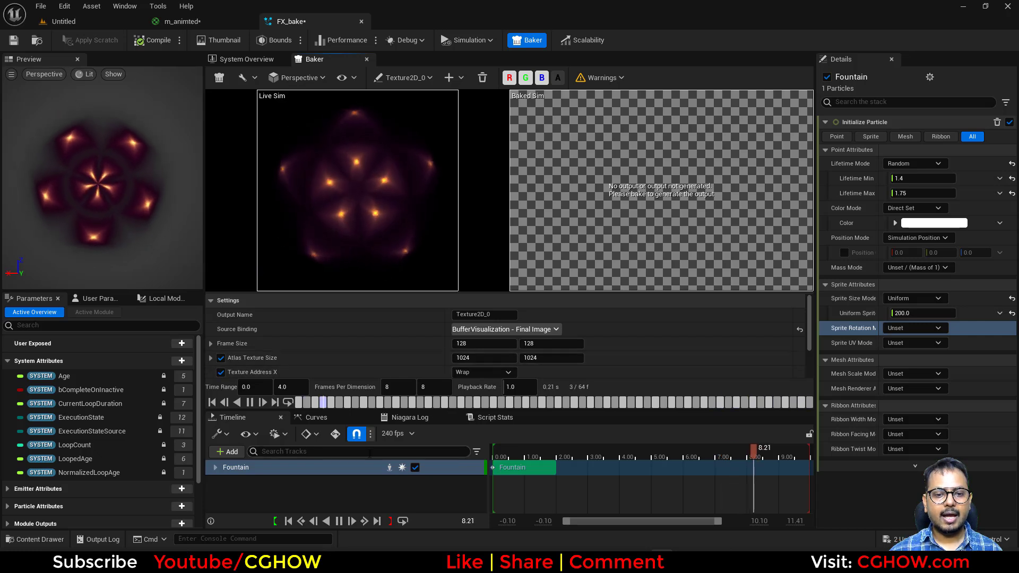
Bake the simulation to a flipbook atlas over the 0.0 to 4.0 time range with 8 by 8 frames
{"action": "left_click", "coordinate": [397, 387]}
{"action": "left_click", "coordinate": [432, 387]}
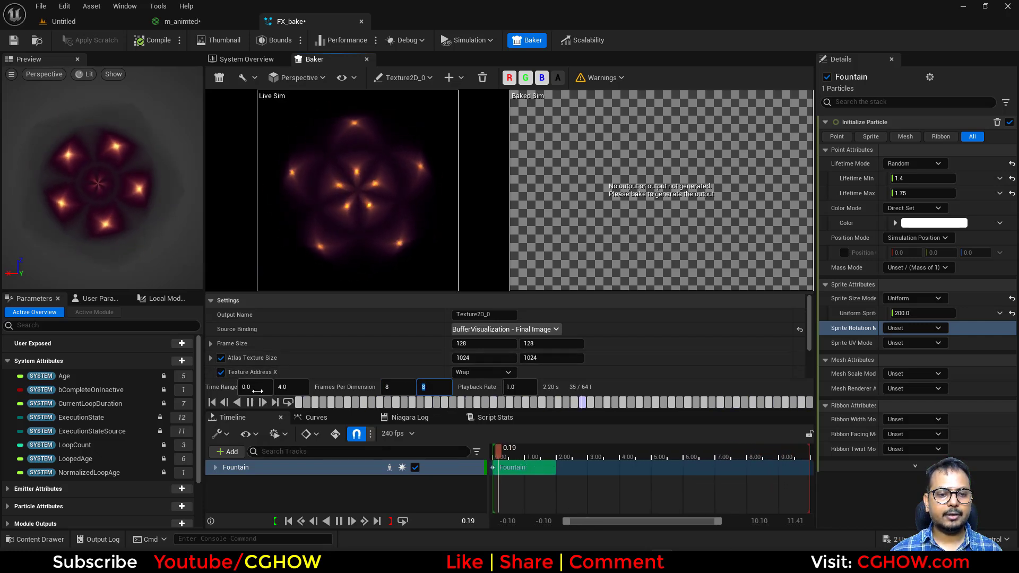
{"action": "left_click", "coordinate": [289, 387]}
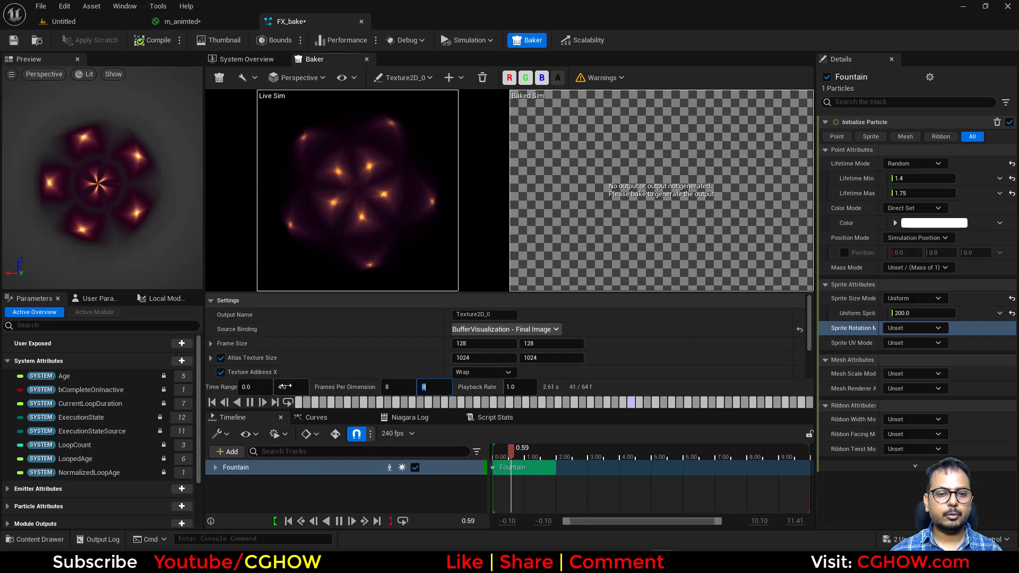
{"action": "left_click", "coordinate": [221, 77]}
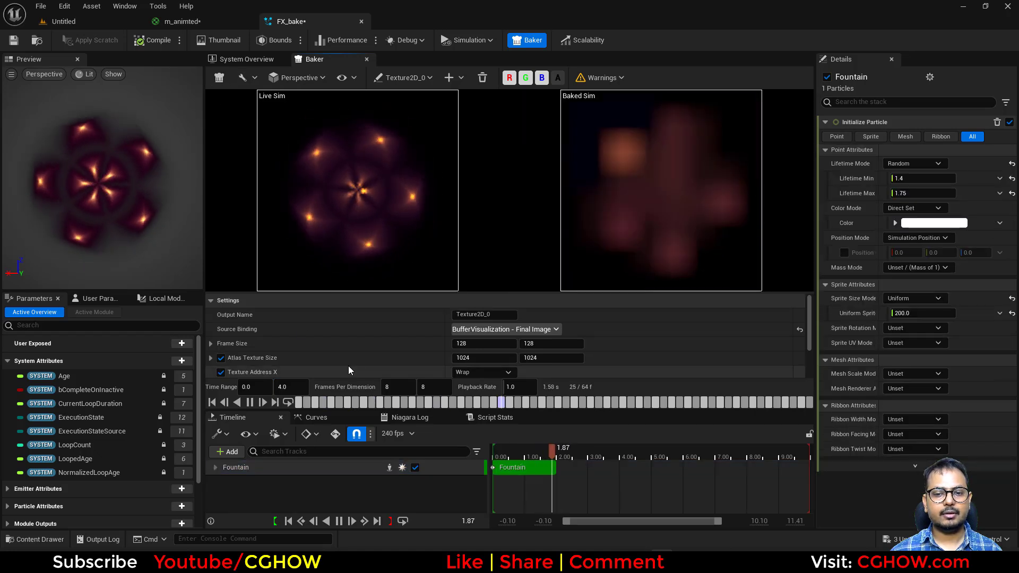
Open the baked atlas texture from the bake_material folder and view it without its alpha channel
{"action": "left_click", "coordinate": [38, 41]}
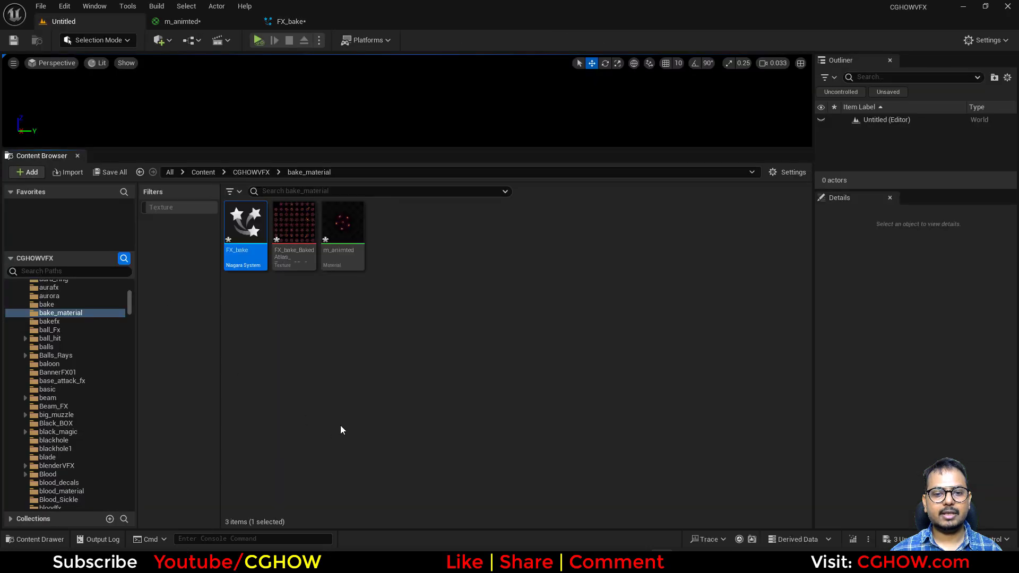
{"action": "double_click", "coordinate": [308, 249]}
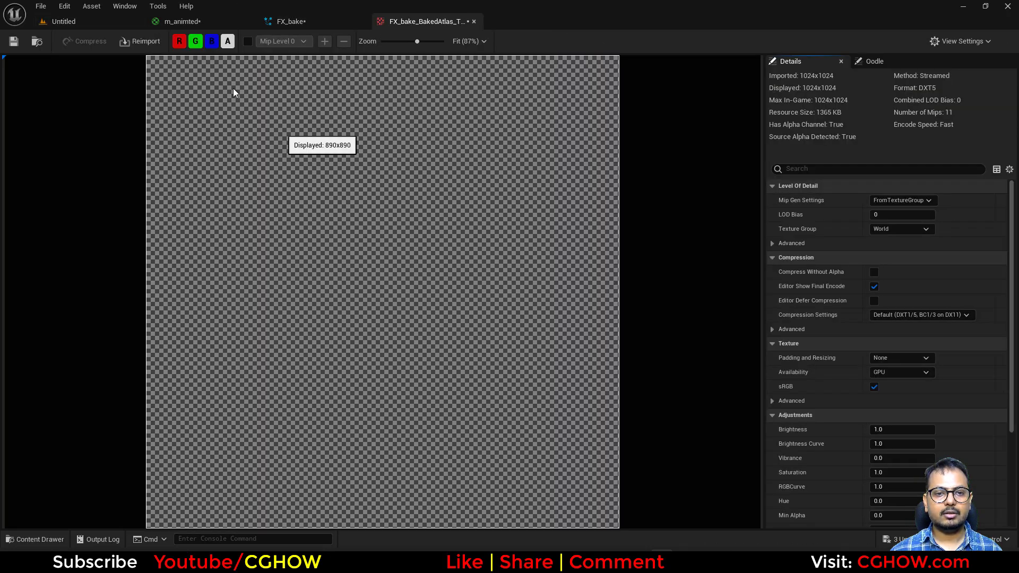
{"action": "left_click", "coordinate": [223, 44]}
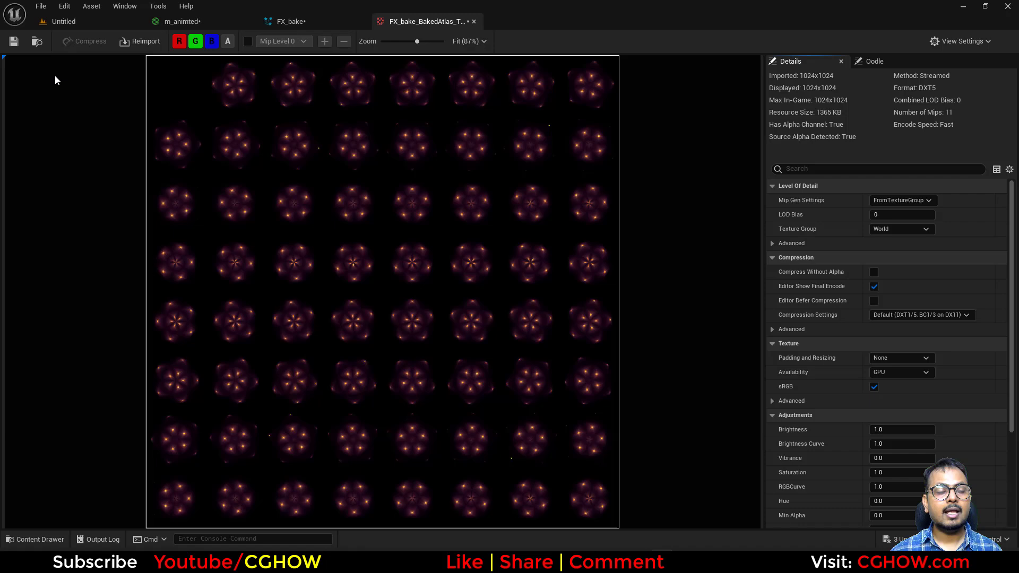
Create a material from the baked atlas texture in the bake_material folder and open it for editing
{"action": "left_click", "coordinate": [37, 42]}
{"action": "right_click", "coordinate": [294, 227]}
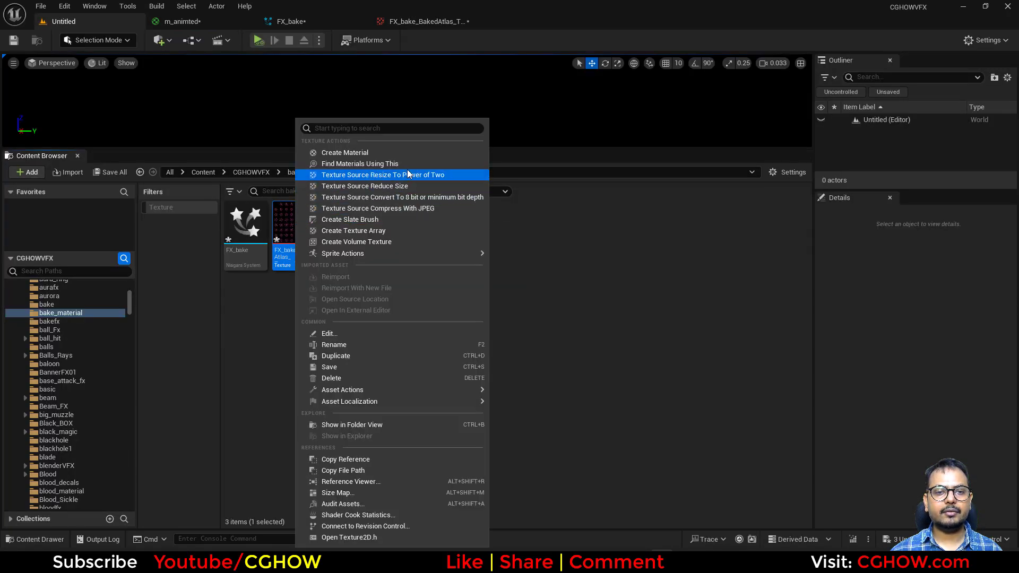
{"action": "left_click", "coordinate": [369, 153]}
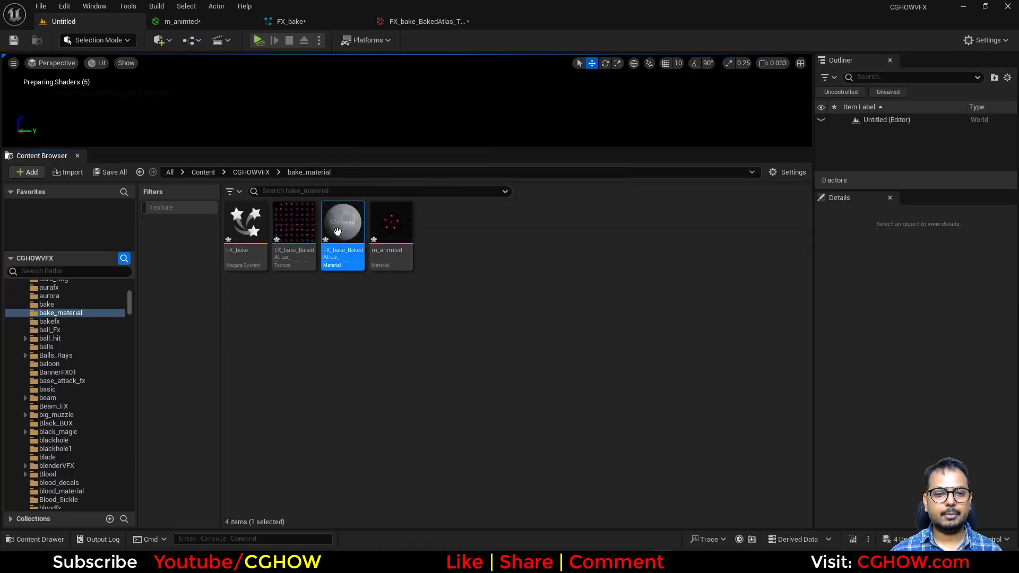
{"action": "double_click", "coordinate": [338, 231]}
Move the Texture Sample node away from the material output and preview the material on a plane
{"action": "right_click_drag", "start_coordinate": [473, 307], "coordinate": [572, 336]}
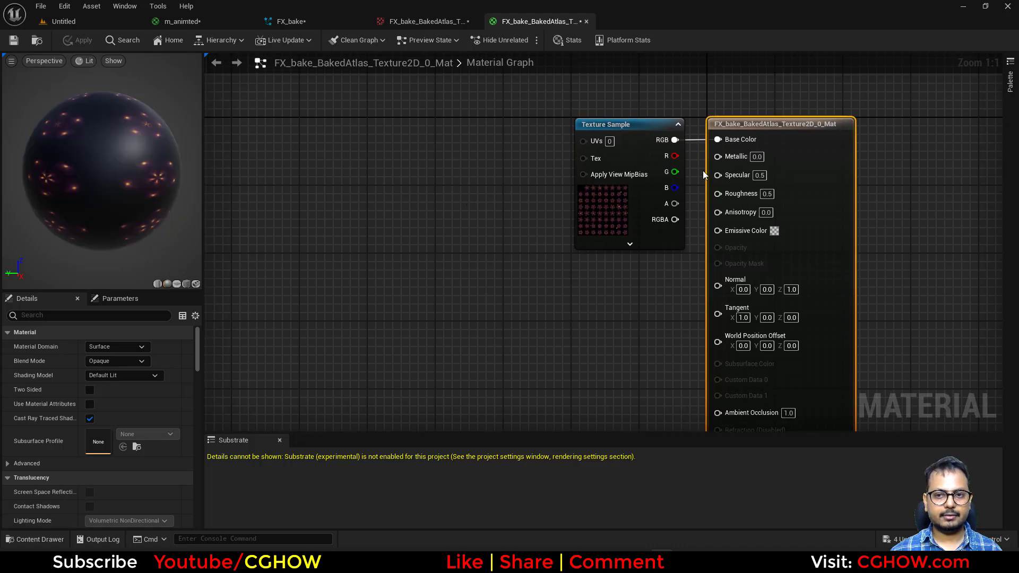
{"action": "left_click_drag", "start_coordinate": [613, 216], "coordinate": [523, 283]}
{"action": "left_click", "coordinate": [179, 284]}
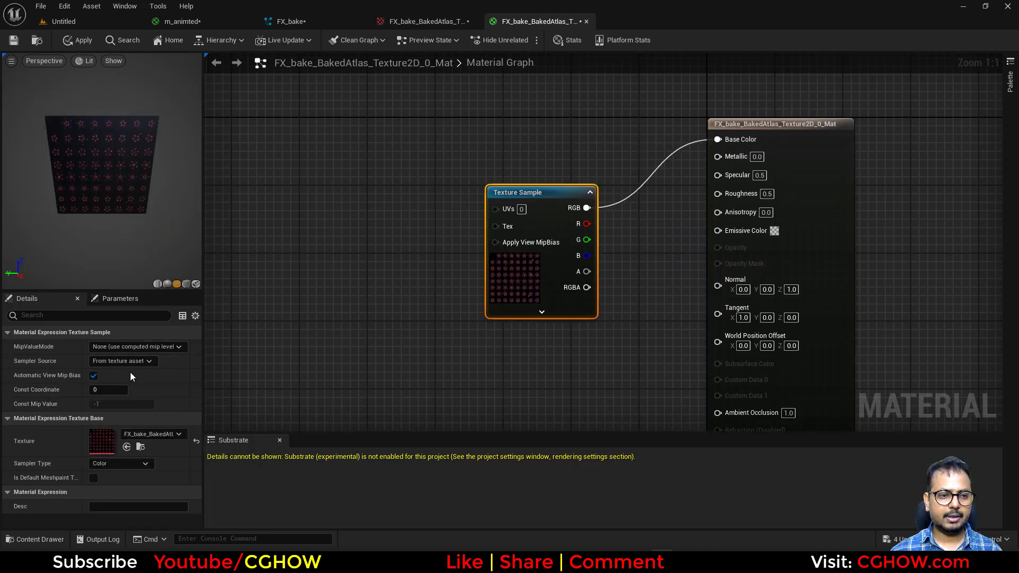
Make the material Unlit and Two Sided, and feed the Texture Sample's RGB into Emissive Color
{"action": "left_click", "coordinate": [806, 155]}
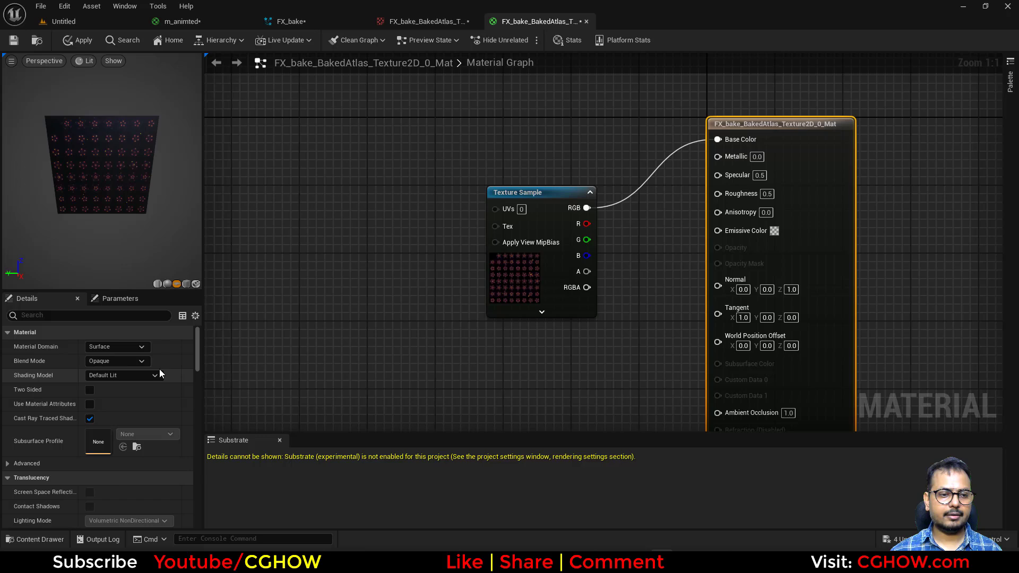
{"action": "left_click", "coordinate": [125, 375]}
{"action": "left_click", "coordinate": [110, 389]}
{"action": "left_click", "coordinate": [89, 389]}
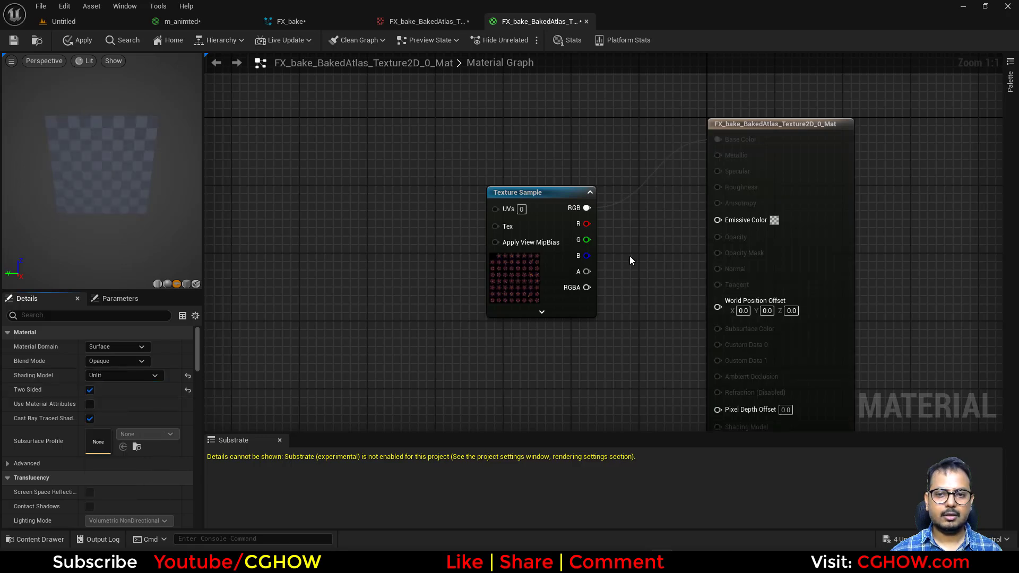
{"action": "left_click_drag", "start_coordinate": [586, 208], "coordinate": [718, 219]}
Add a FlipBook node and connect its UVs output to the Texture Sample's UVs
{"action": "right_click_drag", "start_coordinate": [434, 275], "coordinate": [499, 266]}
{"action": "right_click", "coordinate": [382, 201]}
{"action": "type", "text": "flip"}
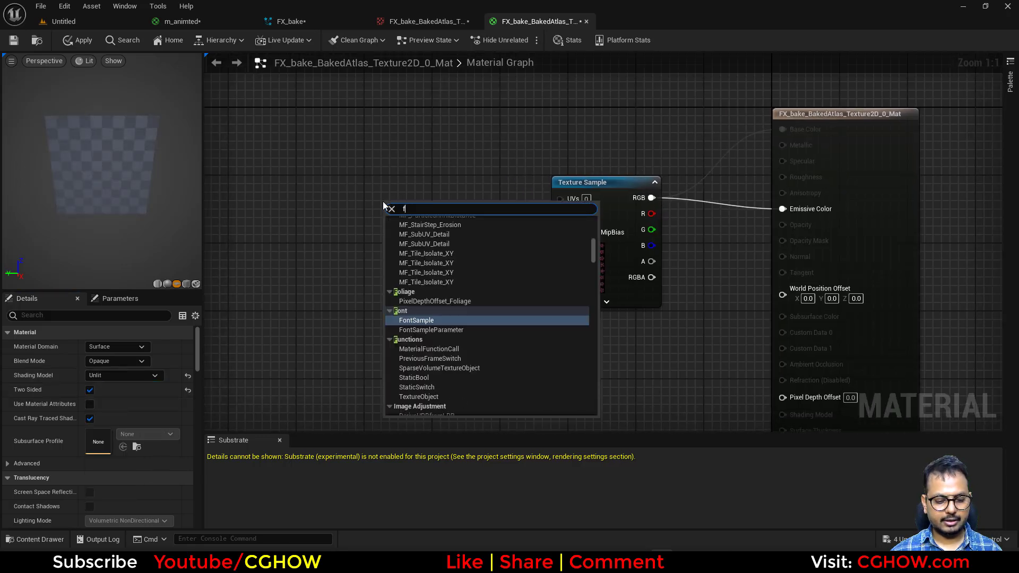
{"action": "left_click", "coordinate": [423, 246]}
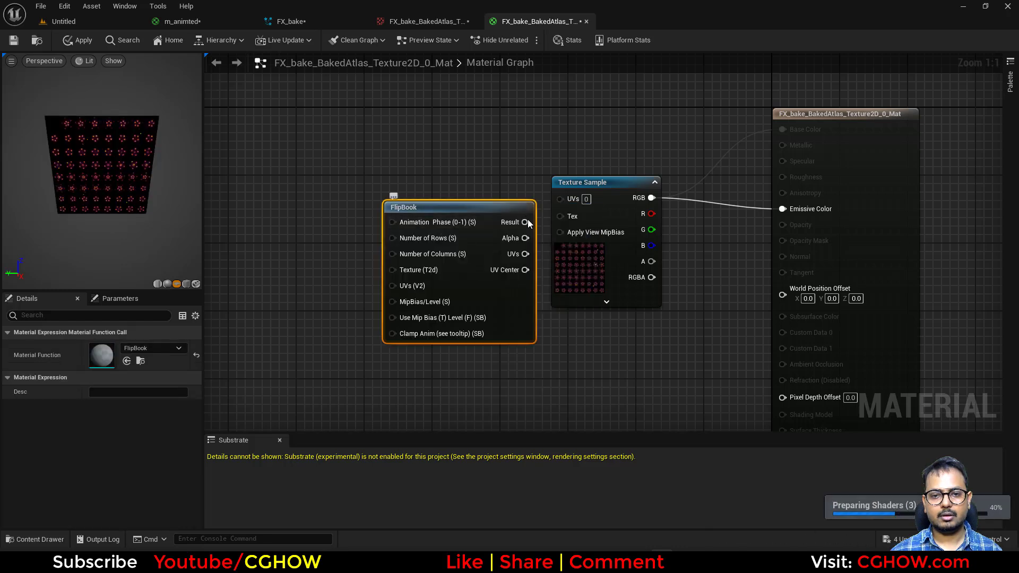
{"action": "left_click_drag", "start_coordinate": [546, 208], "coordinate": [534, 219]}
{"action": "left_click_drag", "start_coordinate": [524, 254], "coordinate": [565, 199]}
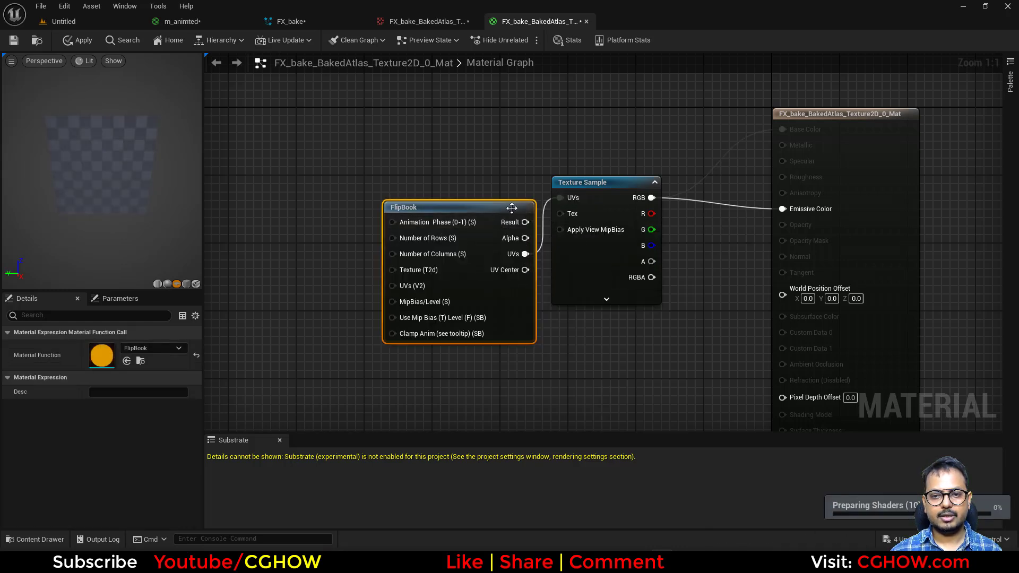
Add a Time node and connect it to the FlipBook's Animation Phase
{"action": "left_click_drag", "start_coordinate": [491, 207], "coordinate": [487, 177]}
{"action": "right_click", "coordinate": [265, 177]}
{"action": "type", "text": "time"}
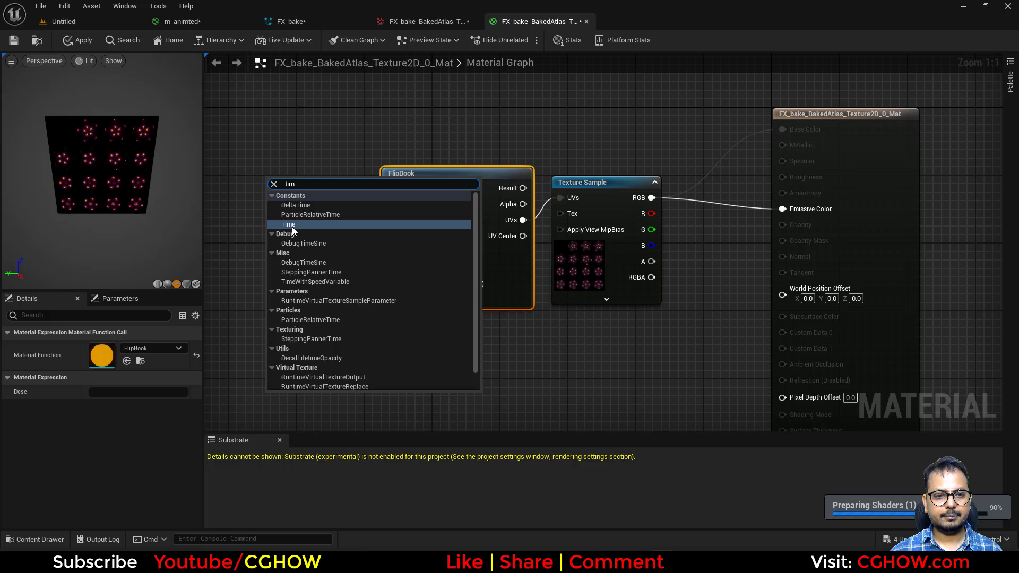
{"action": "left_click", "coordinate": [296, 225]}
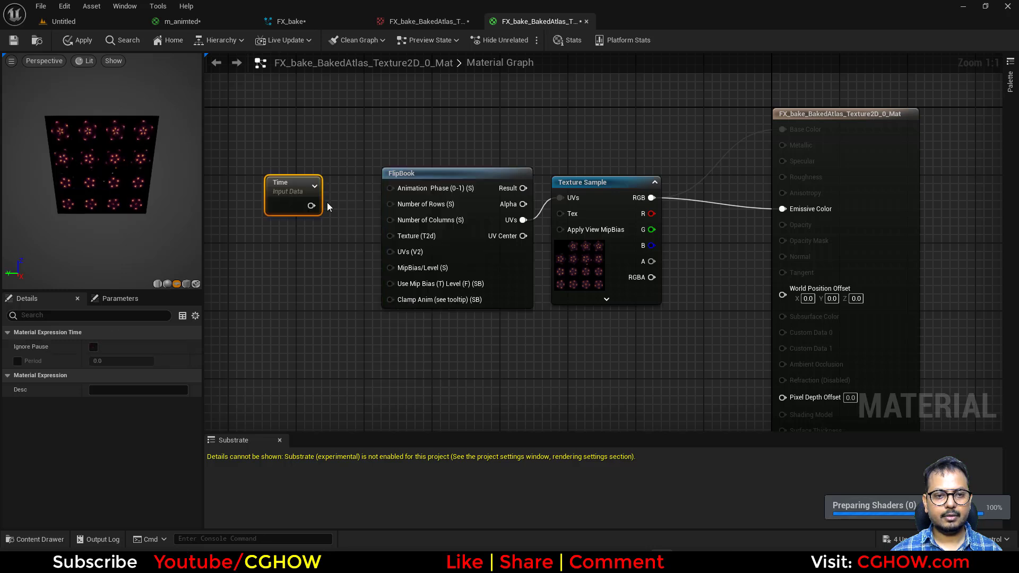
Add a constant of 8 and connect it to the FlipBook's Number of Rows and Number of Columns
{"action": "key", "text": "1"}
{"action": "left_click", "coordinate": [269, 244]}
{"action": "left_click_drag", "start_coordinate": [330, 266], "coordinate": [392, 205]}
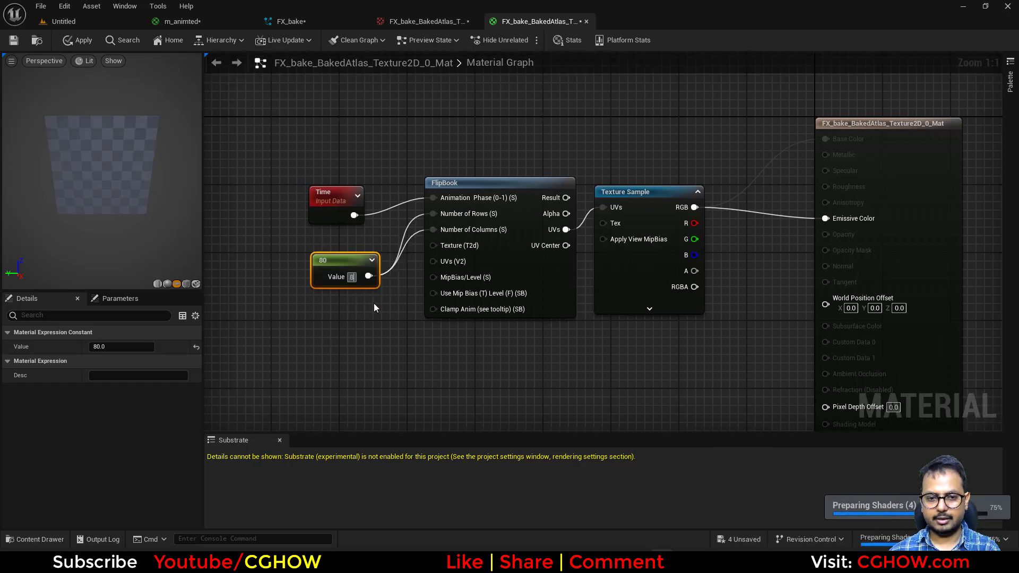
{"action": "key", "text": "Return"}
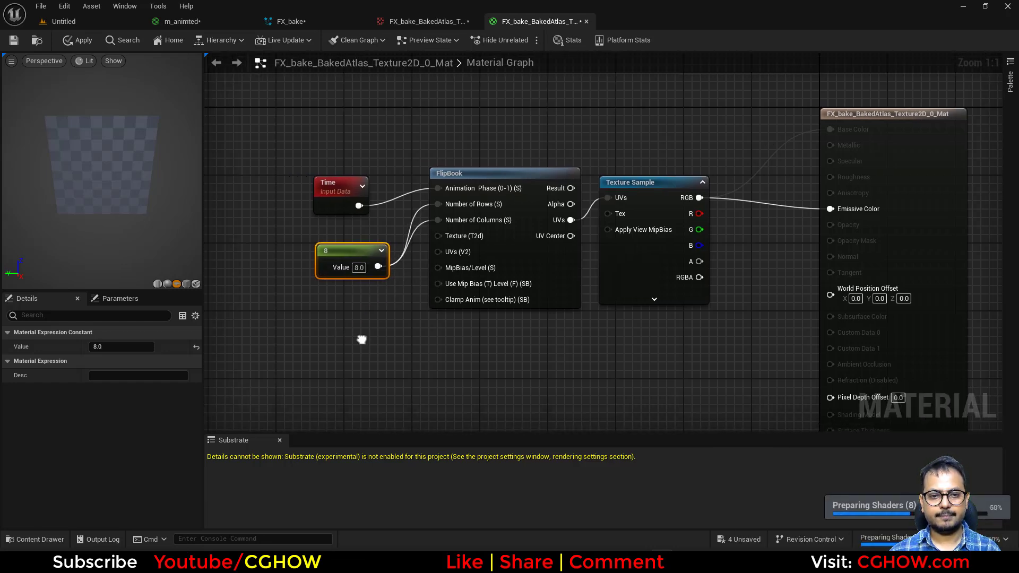
Inspect the flipbook playback up close on the material preview plane
{"action": "left_click", "coordinate": [8, 60]}
{"action": "left_click", "coordinate": [112, 206]}
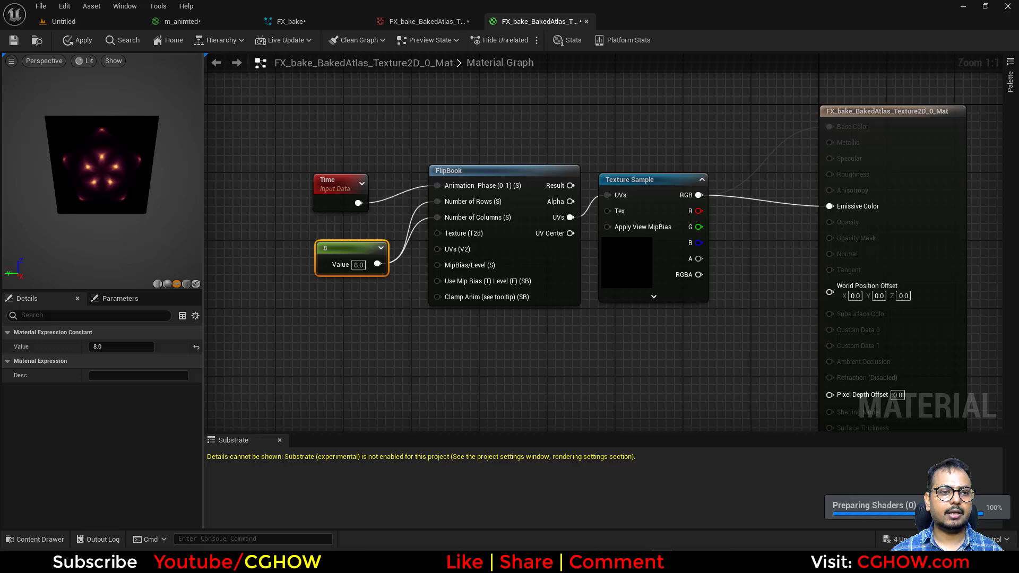
{"action": "scroll", "coordinate": [112, 206], "scroll_direction": "up", "scroll_amount": 3}
{"action": "left_click_drag", "start_coordinate": [112, 206], "coordinate": [112, 186]}
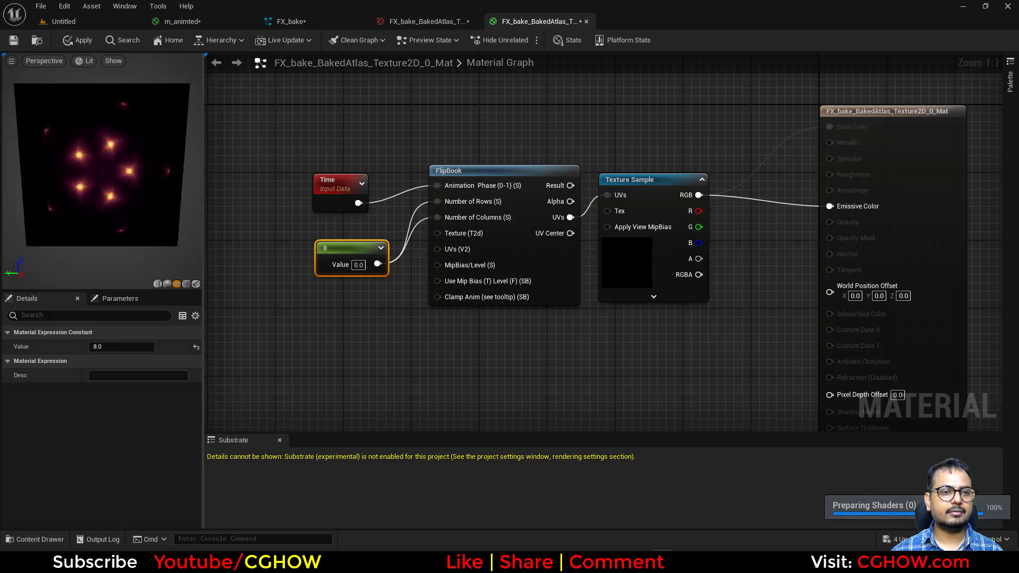
Compare the flipbook material with the original m_animted material, the FX_bake Baker simulations and the baked atlas texture
{"action": "left_click", "coordinate": [186, 25]}
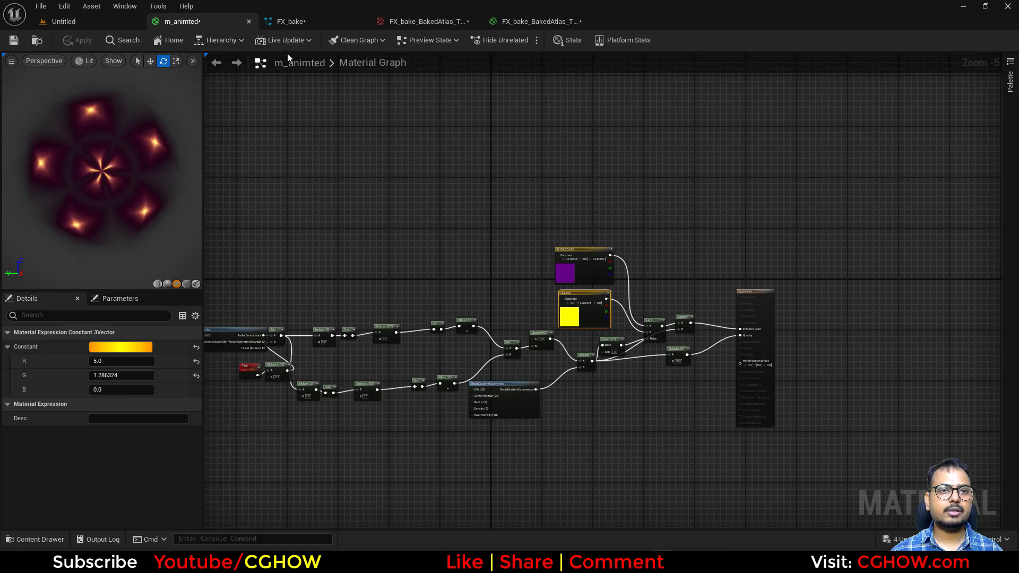
{"action": "left_click", "coordinate": [296, 22]}
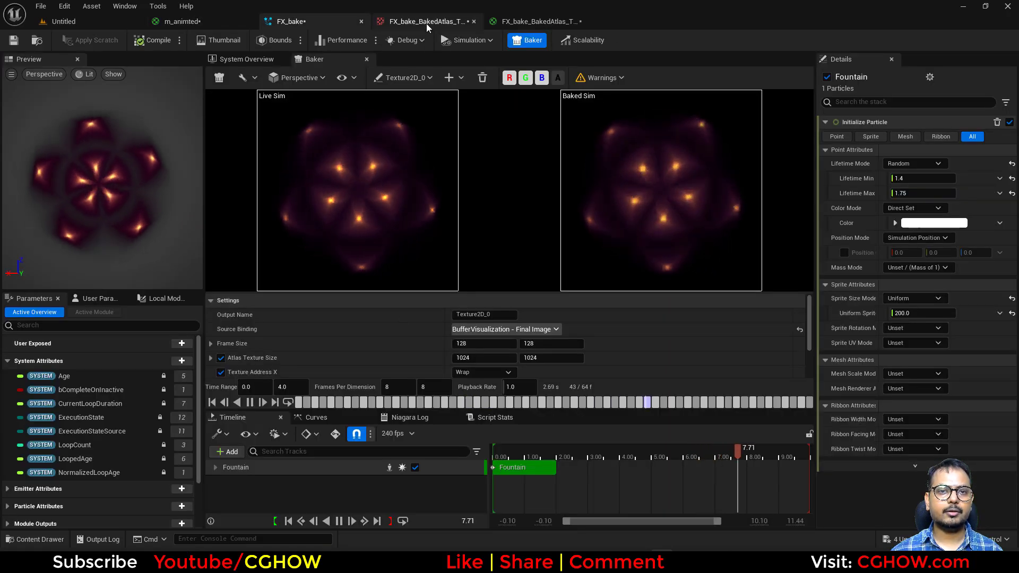
{"action": "left_click", "coordinate": [425, 21]}
{"action": "left_click", "coordinate": [536, 22]}
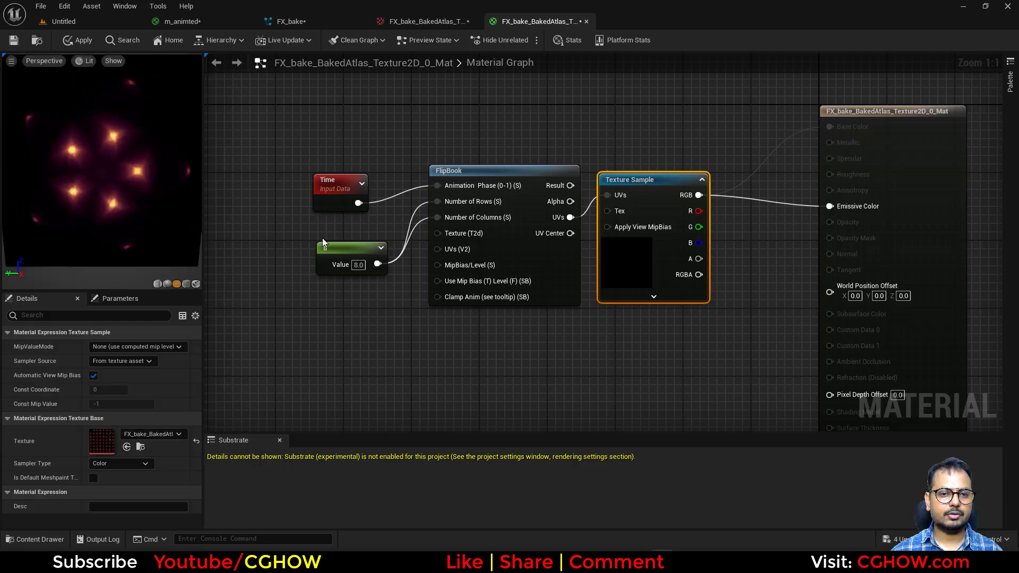
Insert a Multiply node between Time and the FlipBook's Animation Phase, trying a factor of 0.3 and settling on 0.5
{"action": "left_click", "coordinate": [339, 183]}
{"action": "mouse_move", "coordinate": [339, 183]}
{"action": "left_mouse_down"}
{"action": "mouse_move", "coordinate": [295, 165]}
{"action": "mouse_move", "coordinate": [343, 186]}
{"action": "left_mouse_up"}
{"action": "key", "text": "m"}
{"action": "left_click", "coordinate": [333, 164]}
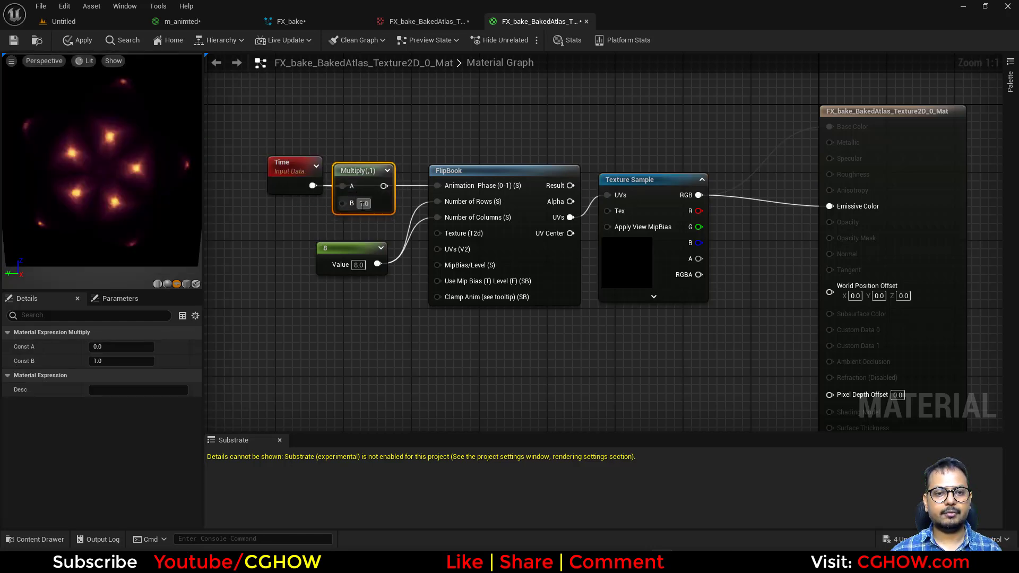
{"action": "left_click", "coordinate": [361, 204]}
{"action": "type", "text": ".3.3"}
{"action": "key", "text": "Return"}
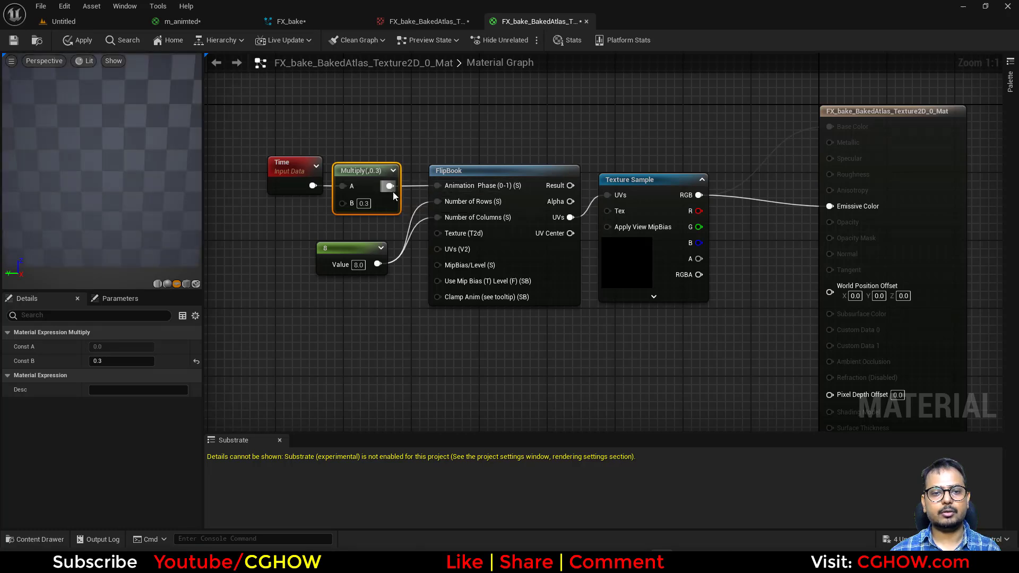
{"action": "key", "text": "Return"}
{"action": "scroll", "coordinate": [375, 359], "scroll_direction": "down", "scroll_amount": 1}
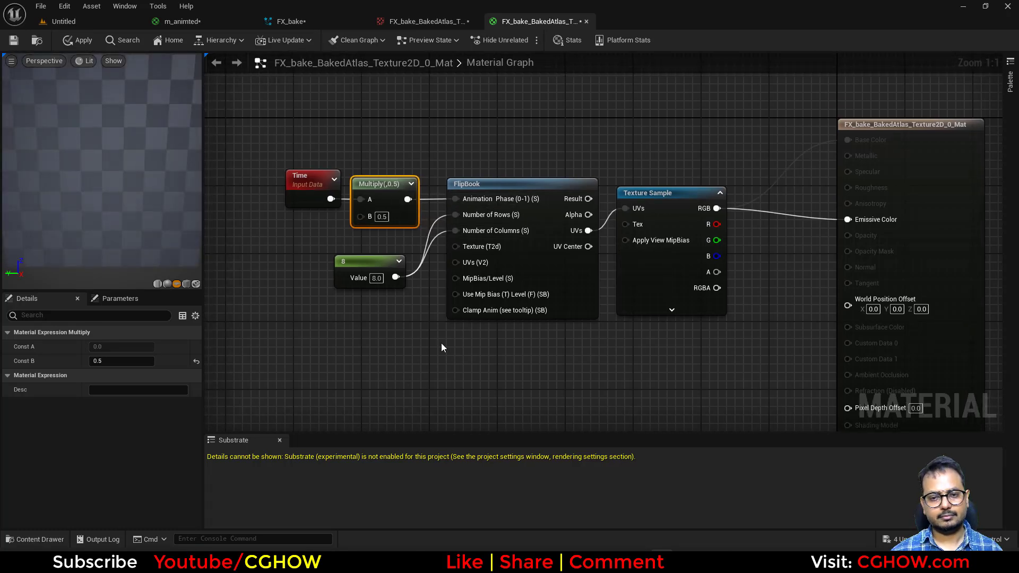
{"action": "left_click_drag", "start_coordinate": [624, 283], "coordinate": [631, 290]}
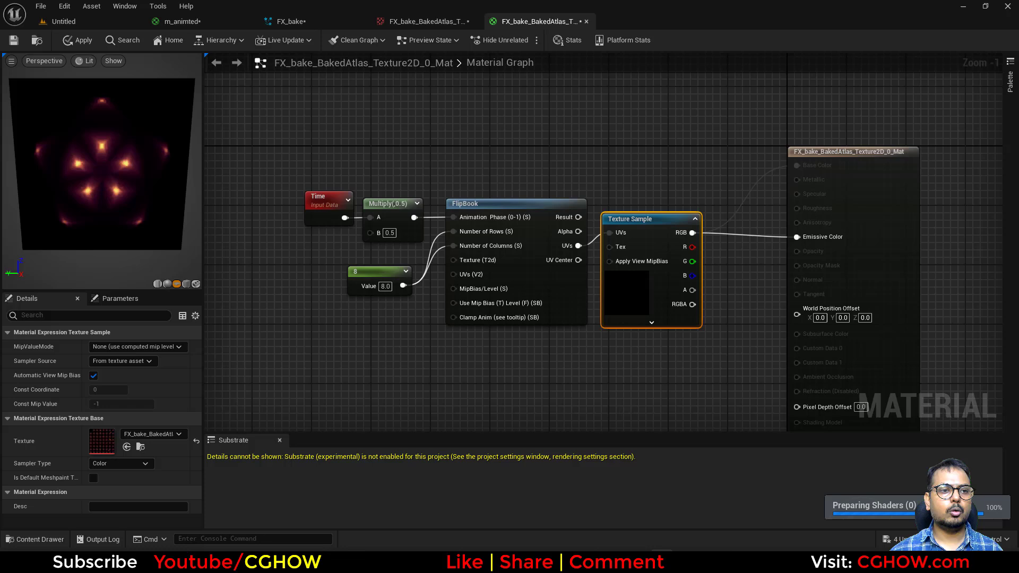
{"action": "mouse_move", "coordinate": [91, 228]}
{"action": "left_mouse_down"}
{"action": "mouse_move", "coordinate": [90, 218]}
{"action": "mouse_move", "coordinate": [91, 227]}
{"action": "left_mouse_up"}
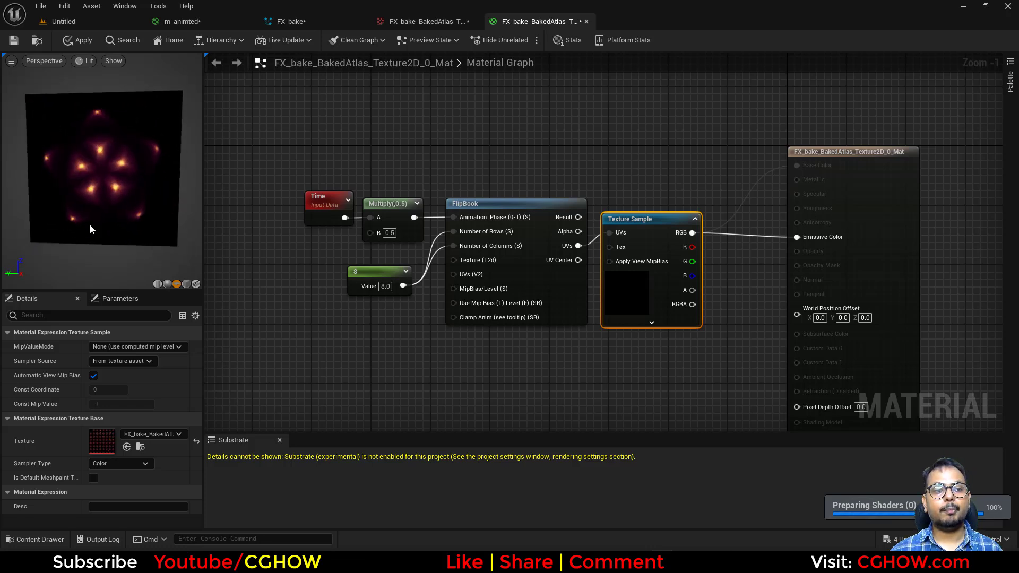
Set the flipbook material's Blend Mode to Translucent
{"action": "left_click", "coordinate": [886, 250]}
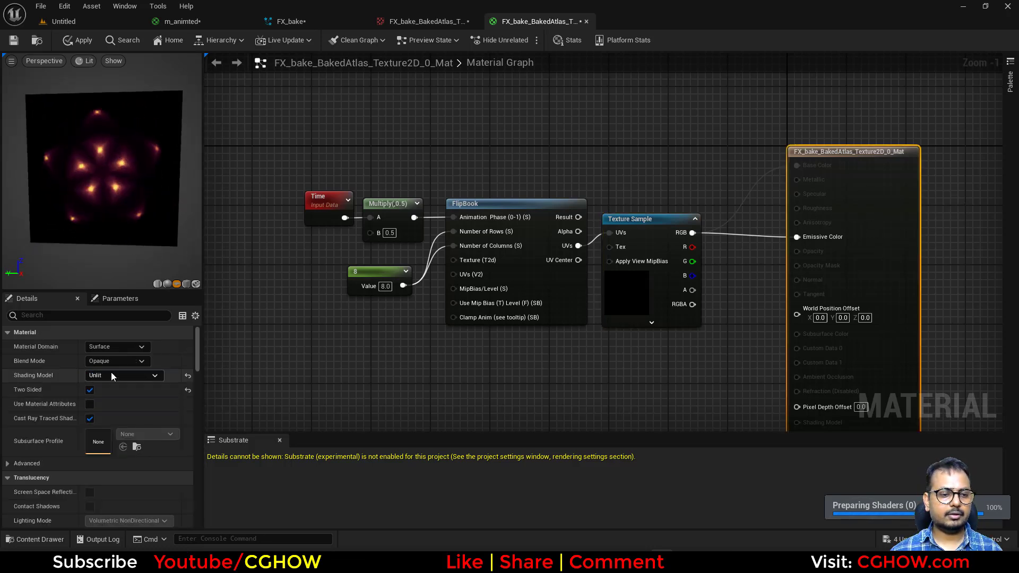
{"action": "left_click", "coordinate": [114, 362]}
{"action": "left_click", "coordinate": [115, 391]}
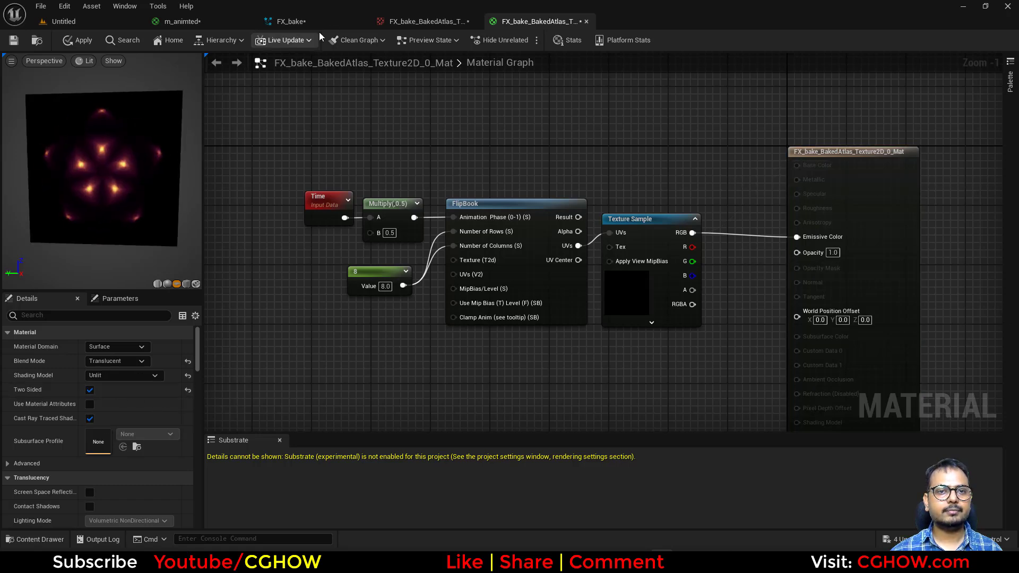
Examine the alpha channel of the baked atlas texture
{"action": "left_click", "coordinate": [412, 21]}
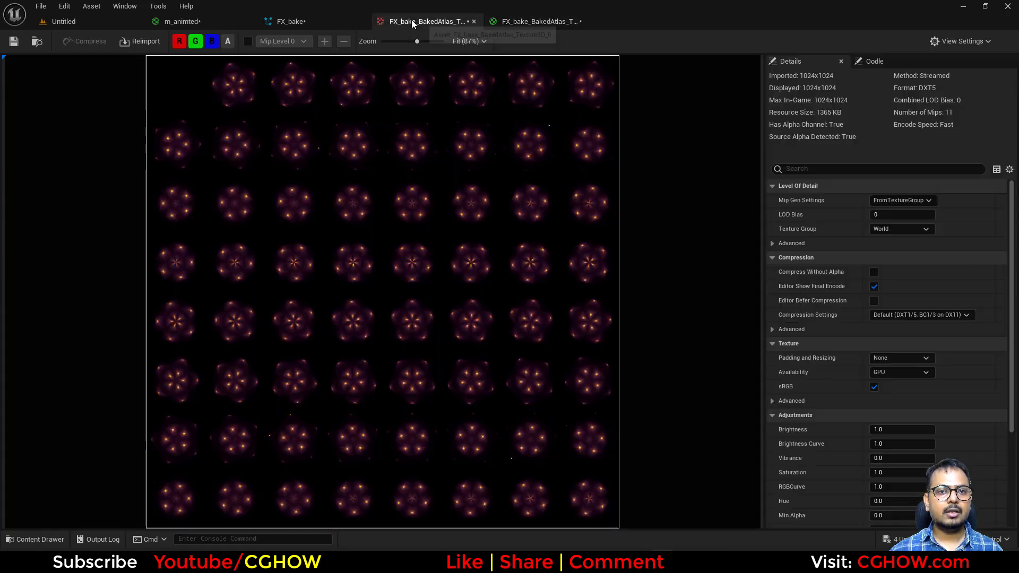
{"action": "left_click", "coordinate": [228, 41]}
{"action": "left_click", "coordinate": [229, 45]}
Try baking the atlas with the source binding SceneColor (HDR) in RGB, Inv Opacity in A, and check the texture's alpha
{"action": "left_click", "coordinate": [298, 21]}
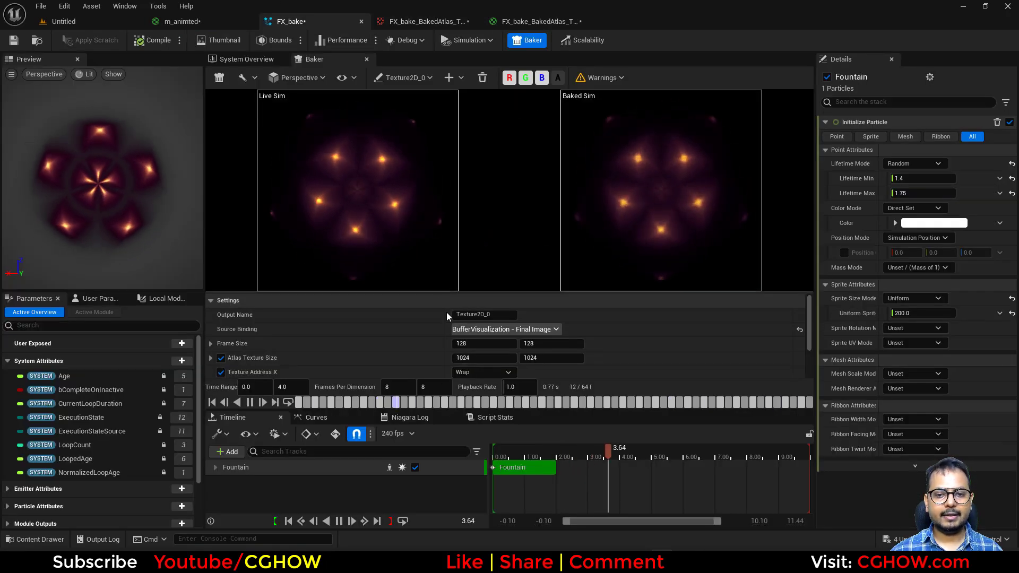
{"action": "left_click", "coordinate": [507, 329]}
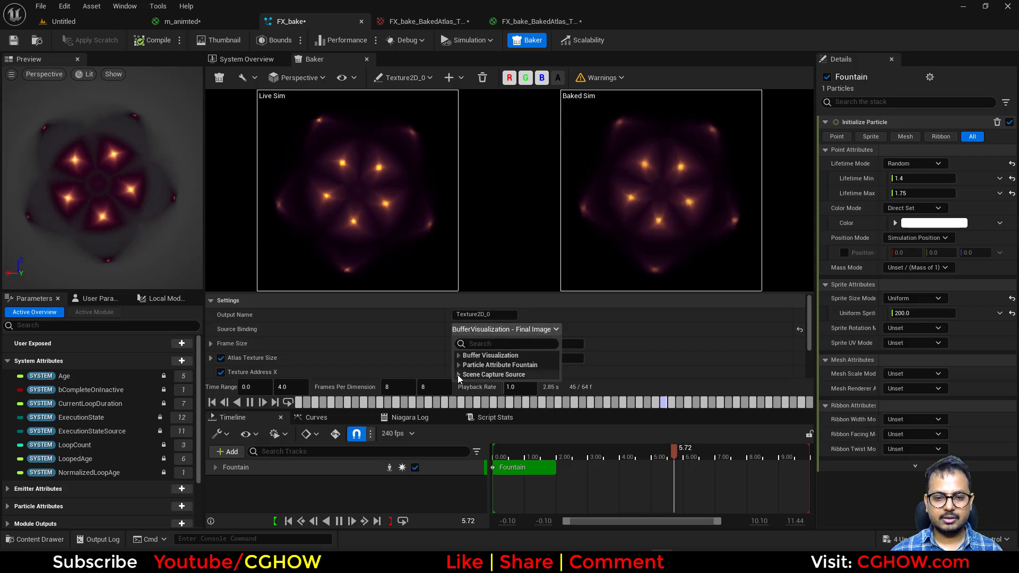
{"action": "left_click", "coordinate": [493, 374]}
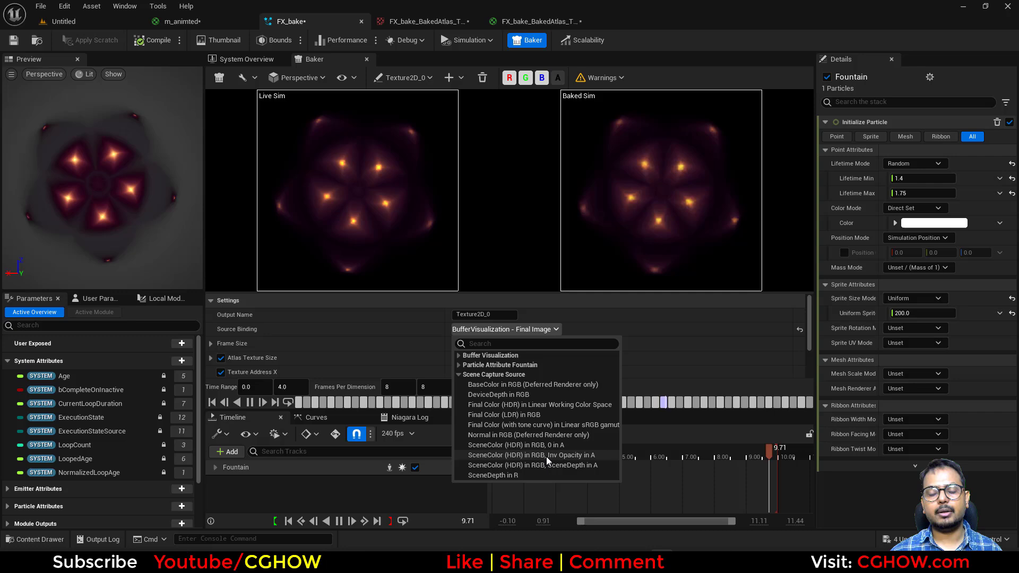
{"action": "left_click", "coordinate": [528, 456]}
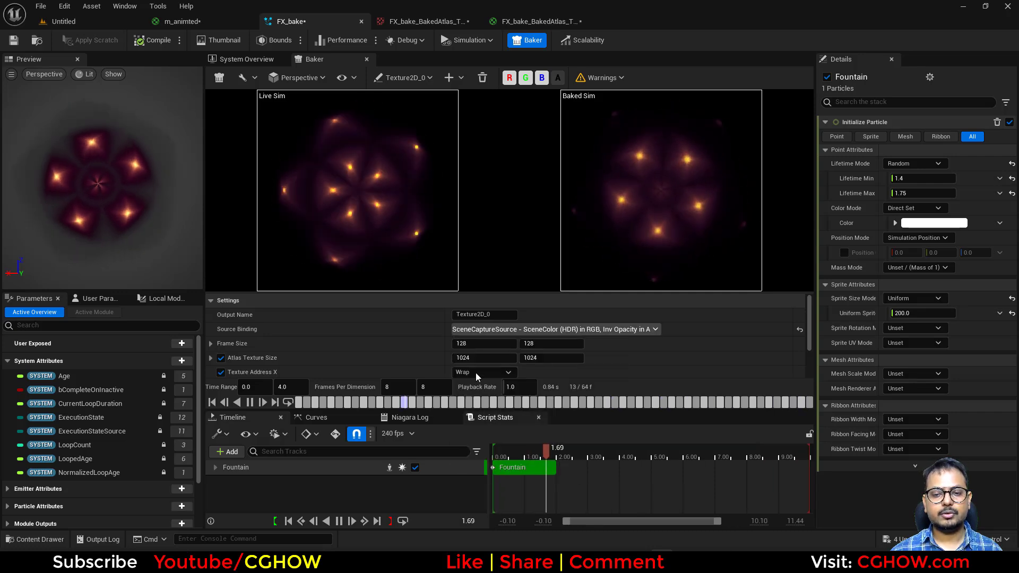
{"action": "left_click", "coordinate": [220, 77]}
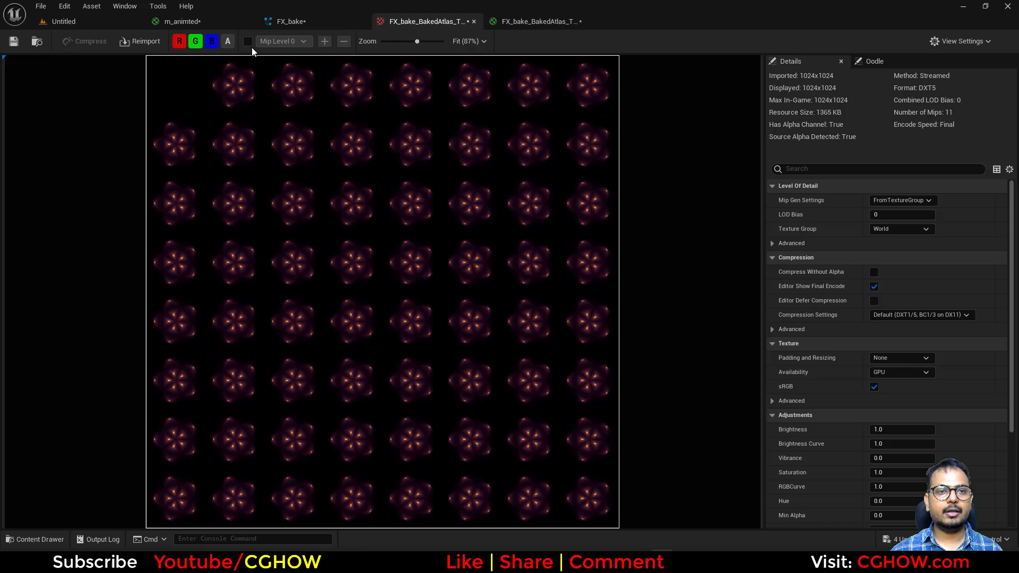
{"action": "left_click", "coordinate": [228, 41]}
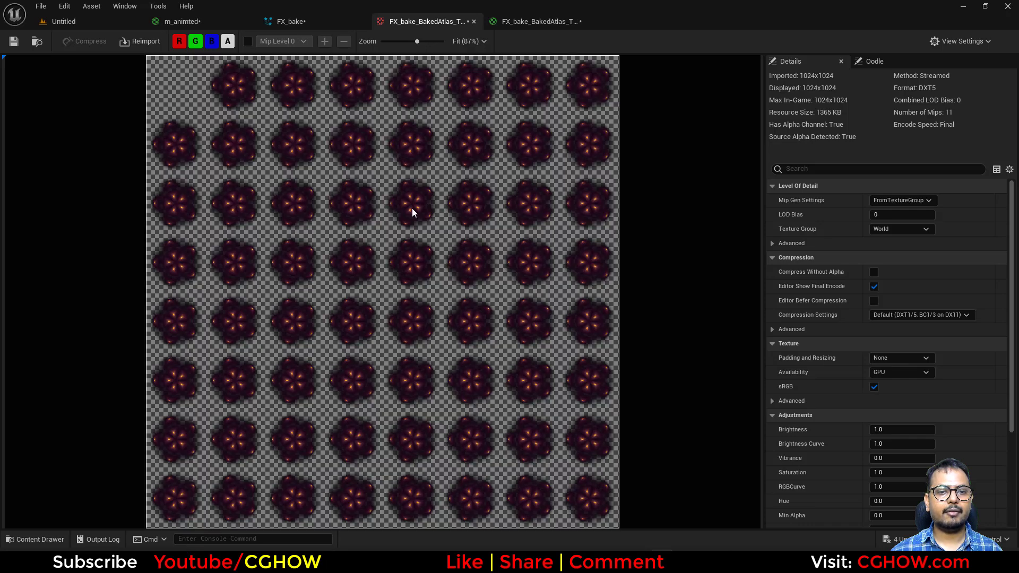
In the m_animted material, add a Particle Color node and multiply its RGB with the colour result feeding Emissive Color
{"action": "left_click", "coordinate": [536, 21]}
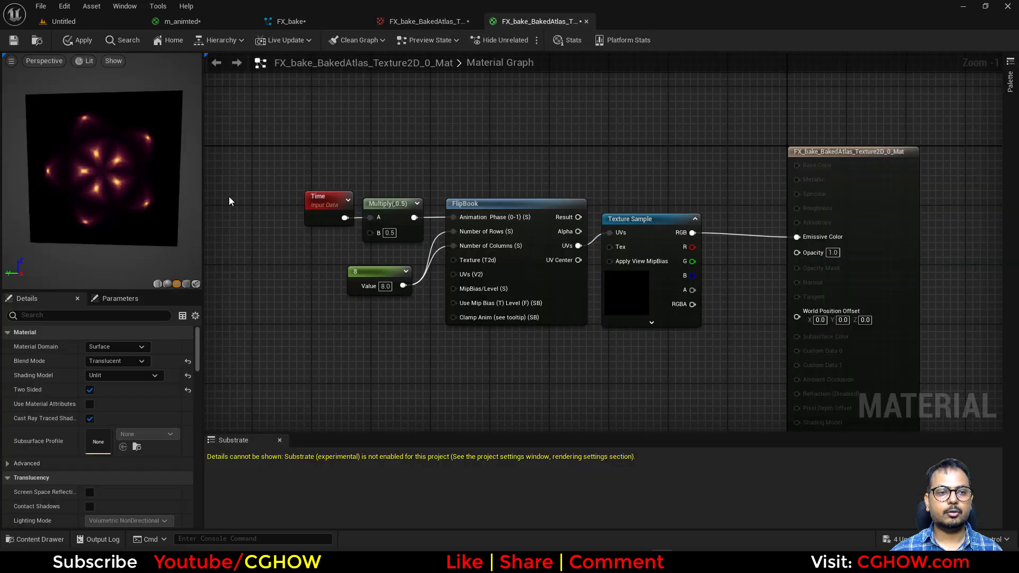
{"action": "left_click", "coordinate": [329, 20]}
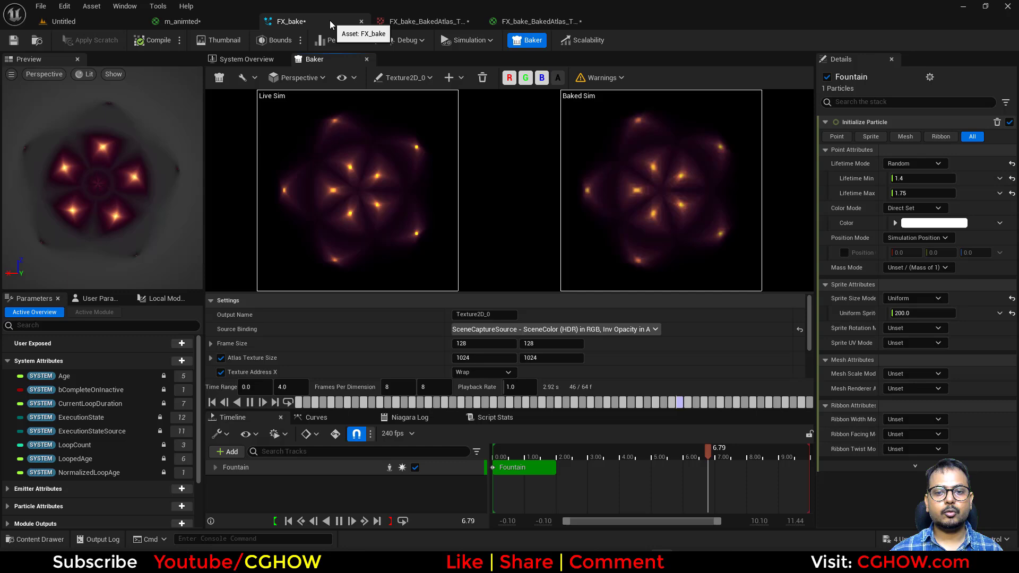
{"action": "left_click", "coordinate": [181, 23]}
{"action": "scroll", "coordinate": [615, 259], "scroll_direction": "up", "scroll_amount": 5}
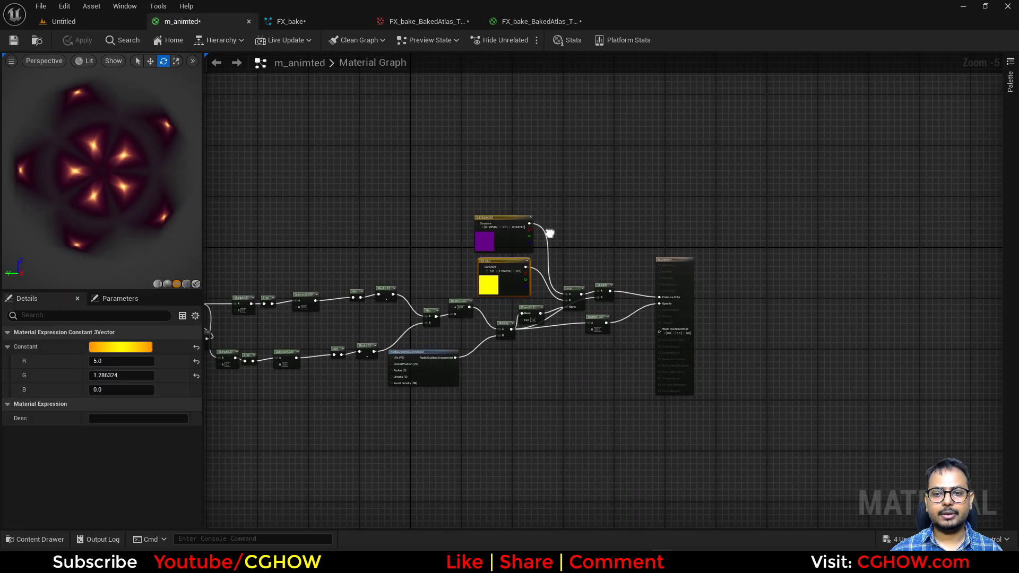
{"action": "left_click_drag", "start_coordinate": [701, 215], "coordinate": [775, 216]}
{"action": "right_click", "coordinate": [536, 148]}
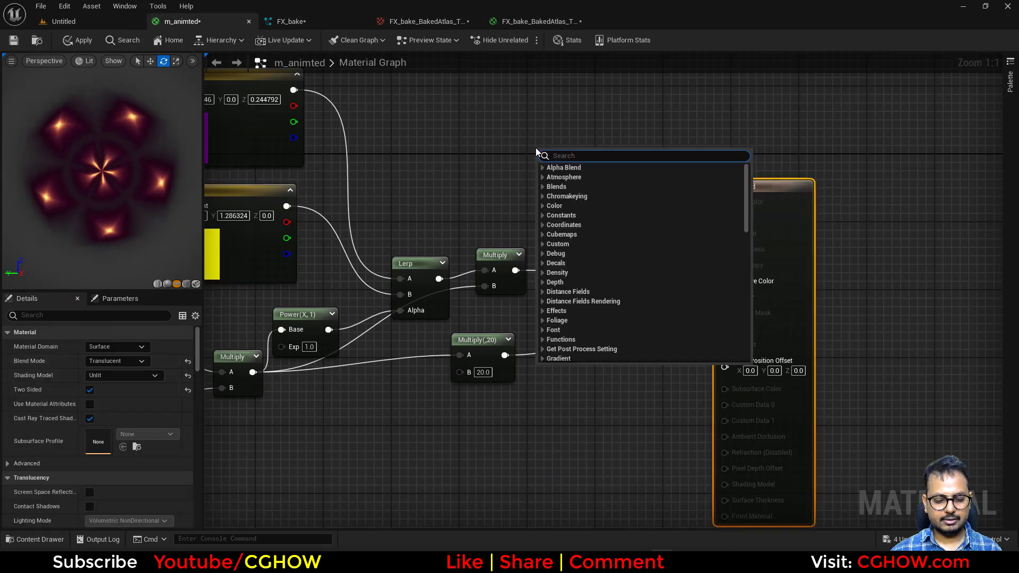
{"action": "type", "text": "part"}
{"action": "left_click", "coordinate": [569, 268]}
{"action": "left_click_drag", "start_coordinate": [560, 203], "coordinate": [486, 167]}
{"action": "key", "text": "m"}
{"action": "left_click", "coordinate": [545, 209]}
{"action": "left_click_drag", "start_coordinate": [525, 273], "coordinate": [554, 250]}
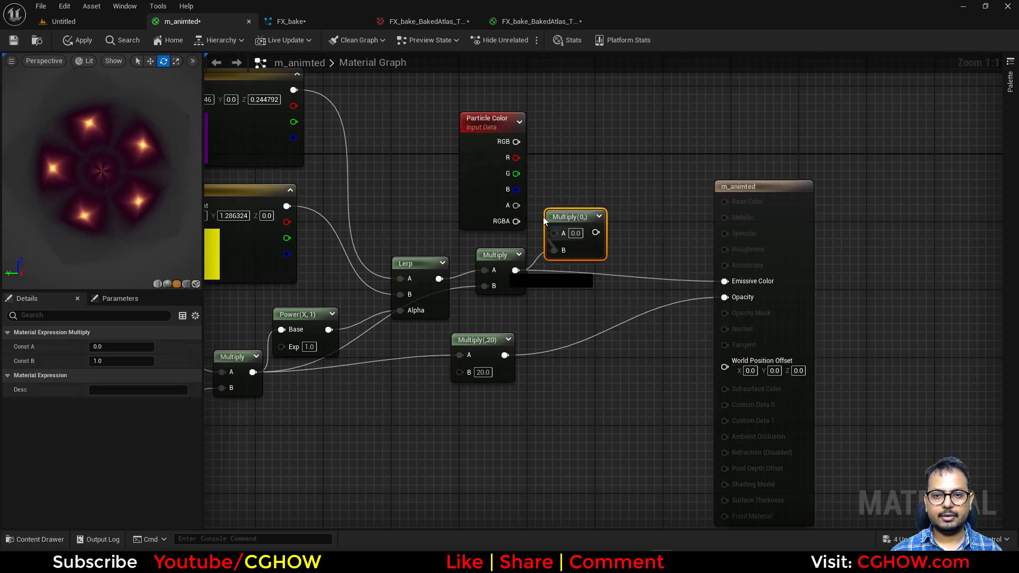
{"action": "left_click_drag", "start_coordinate": [517, 148], "coordinate": [517, 148]}
{"action": "left_click_drag", "start_coordinate": [585, 232], "coordinate": [735, 281]}
Multiply Particle Color's alpha with the Multiply(,20) output, connect the product to Opacity, and save the material
{"action": "left_click_drag", "start_coordinate": [503, 354], "coordinate": [516, 205]}
{"action": "left_click_drag", "start_coordinate": [652, 327], "coordinate": [725, 297]}
{"action": "left_click", "coordinate": [16, 44]}
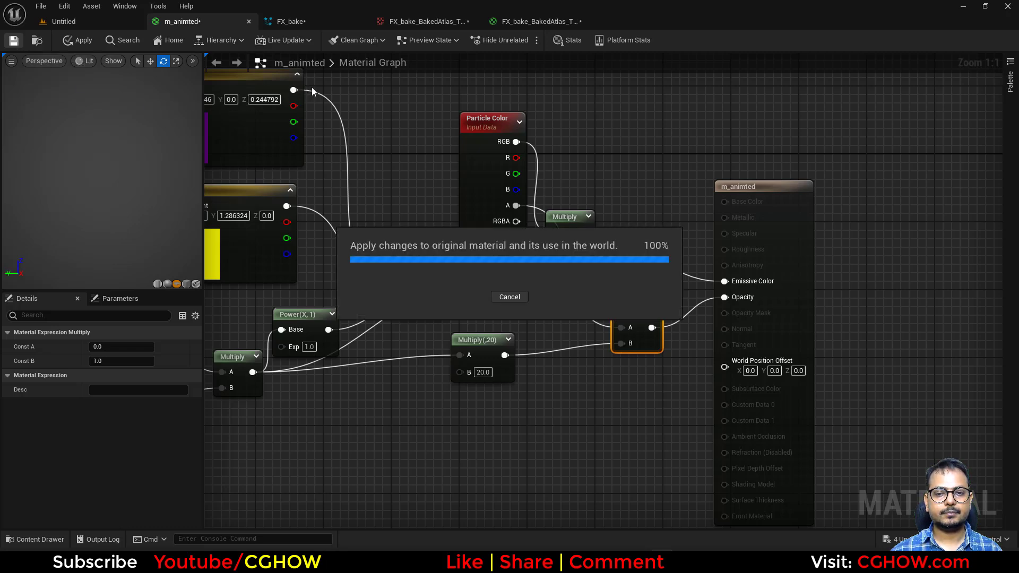
Set the FX_bake Baker's source binding to Buffer Visualization's Separate Translucency Alpha
{"action": "left_click", "coordinate": [313, 23]}
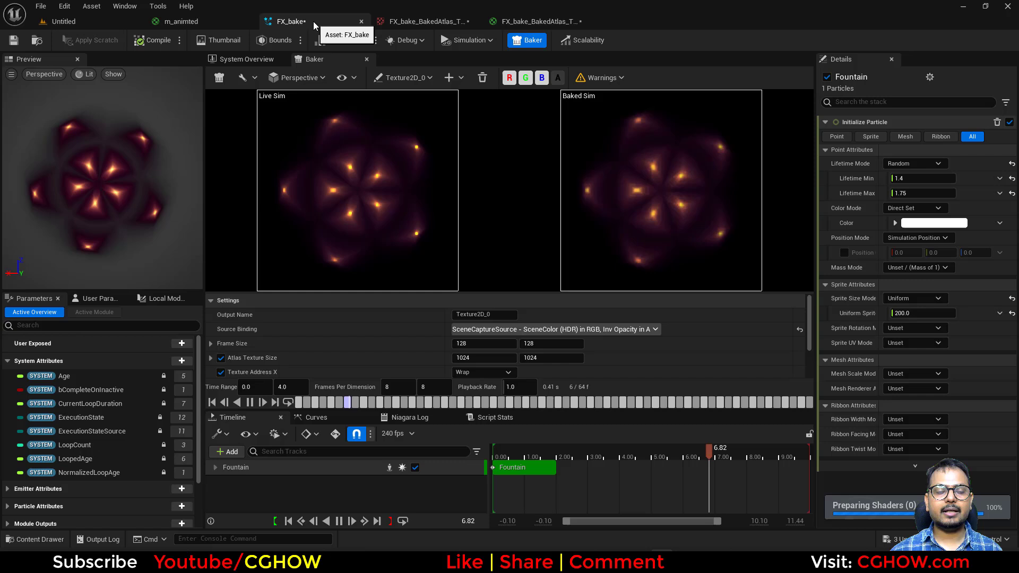
{"action": "left_click", "coordinate": [527, 329]}
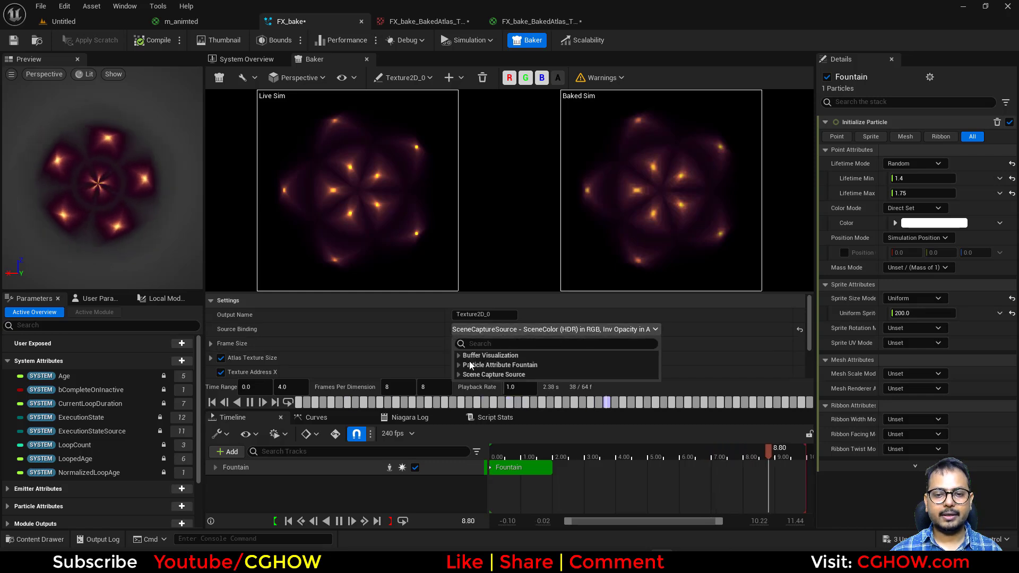
{"action": "left_click", "coordinate": [459, 355]}
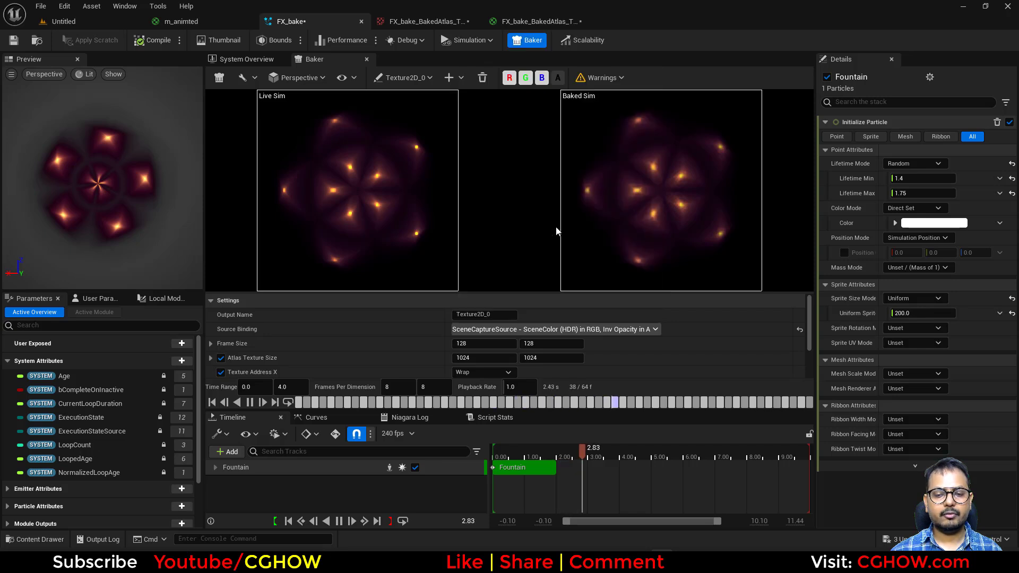
{"action": "left_click", "coordinate": [556, 230]}
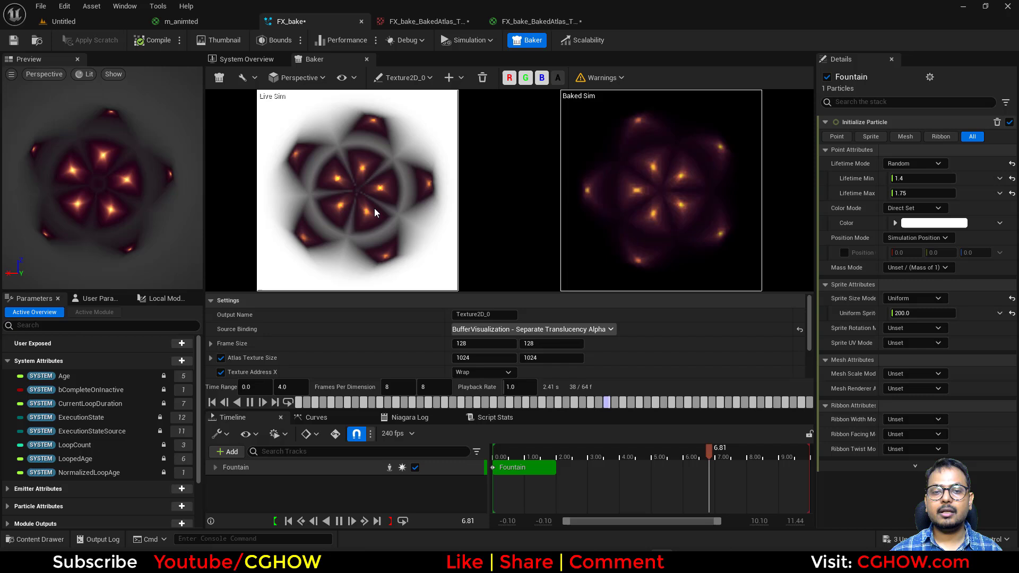
Set the Initialize Particle color's red, green and blue to 0, rebake the atlas, and check the resulting texture
{"action": "left_click", "coordinate": [245, 59]}
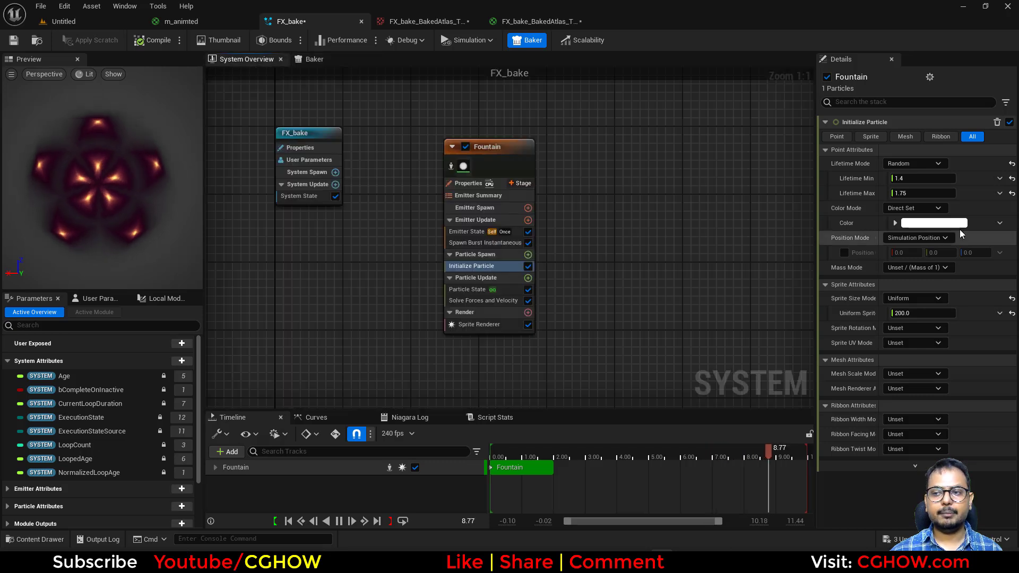
{"action": "left_click", "coordinate": [895, 223]}
{"action": "left_click", "coordinate": [934, 235]}
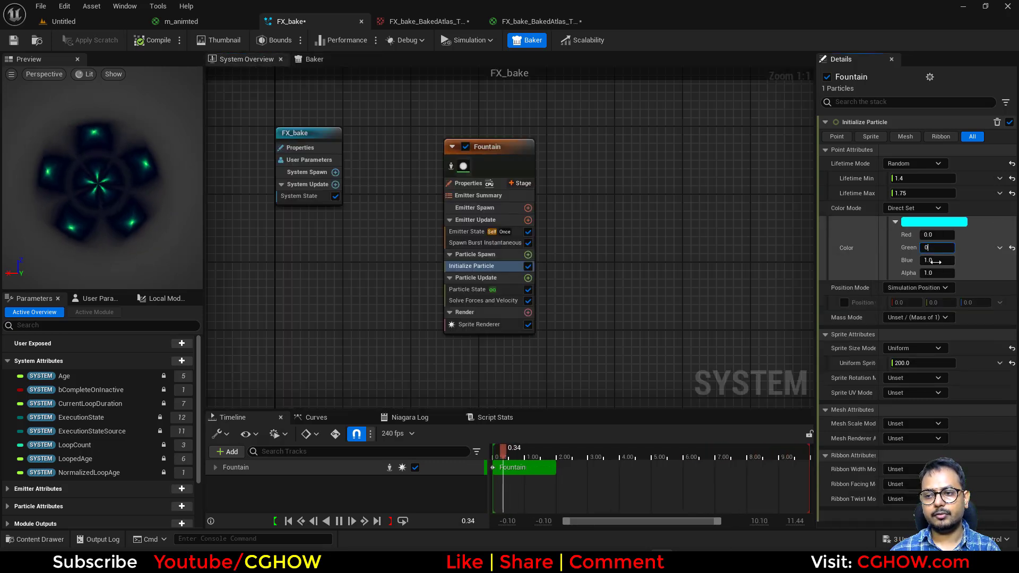
{"action": "left_click", "coordinate": [314, 59]}
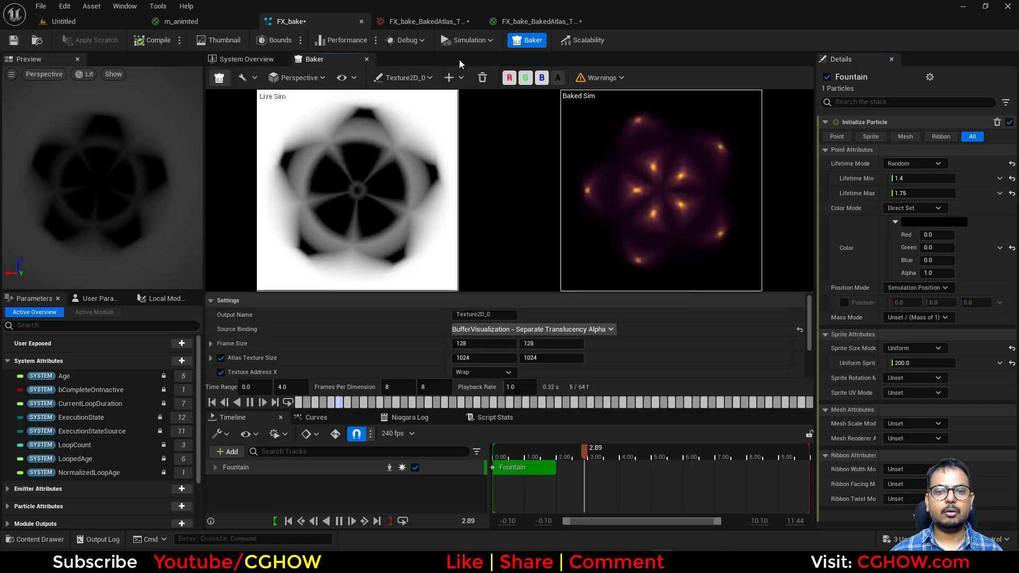
{"action": "left_click", "coordinate": [428, 22]}
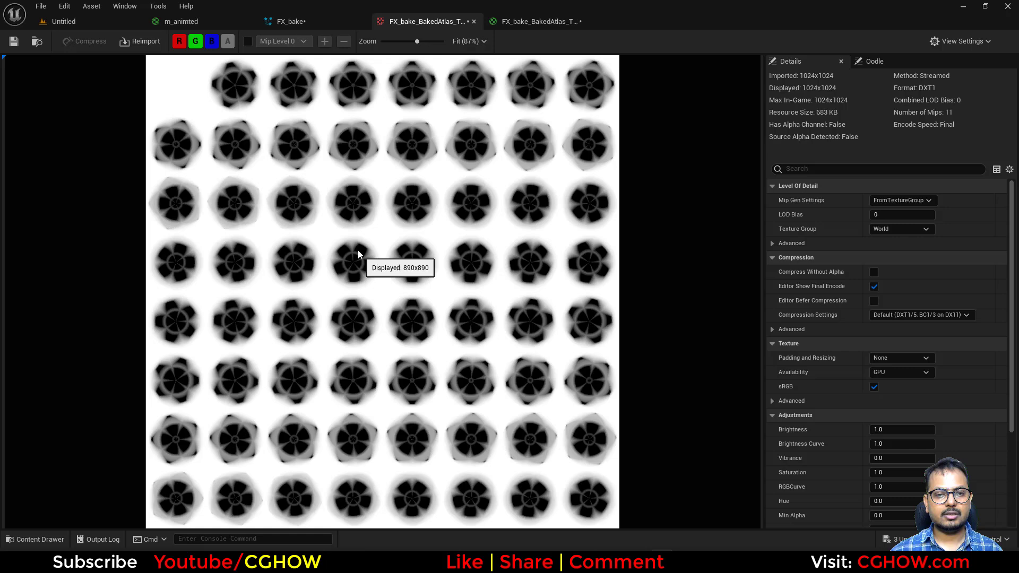
Rename the baked atlas texture in the bake_material folder as alpha
{"action": "left_click", "coordinate": [94, 19]}
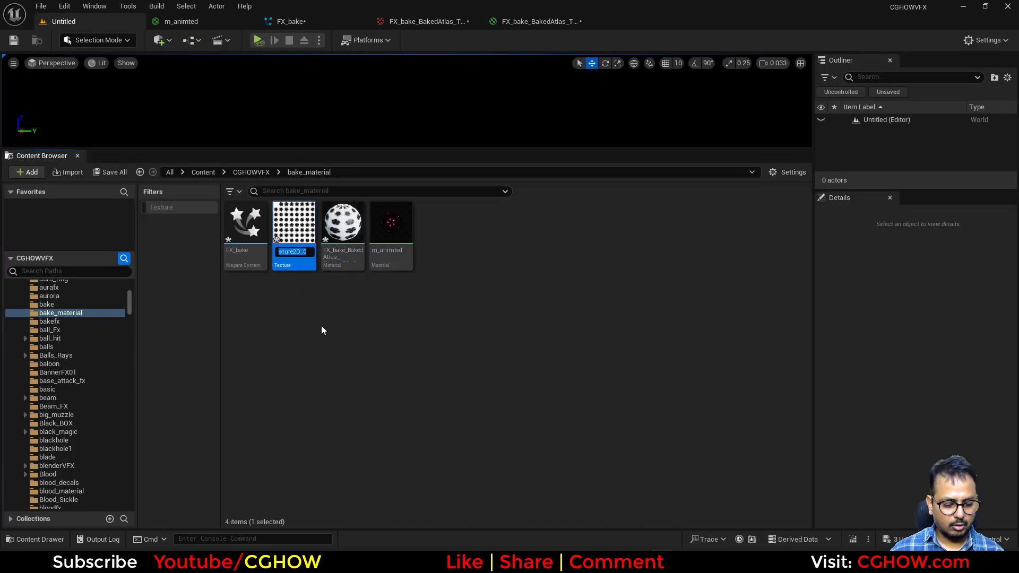
{"action": "type", "text": "alpha"}
{"action": "key", "text": "Return"}
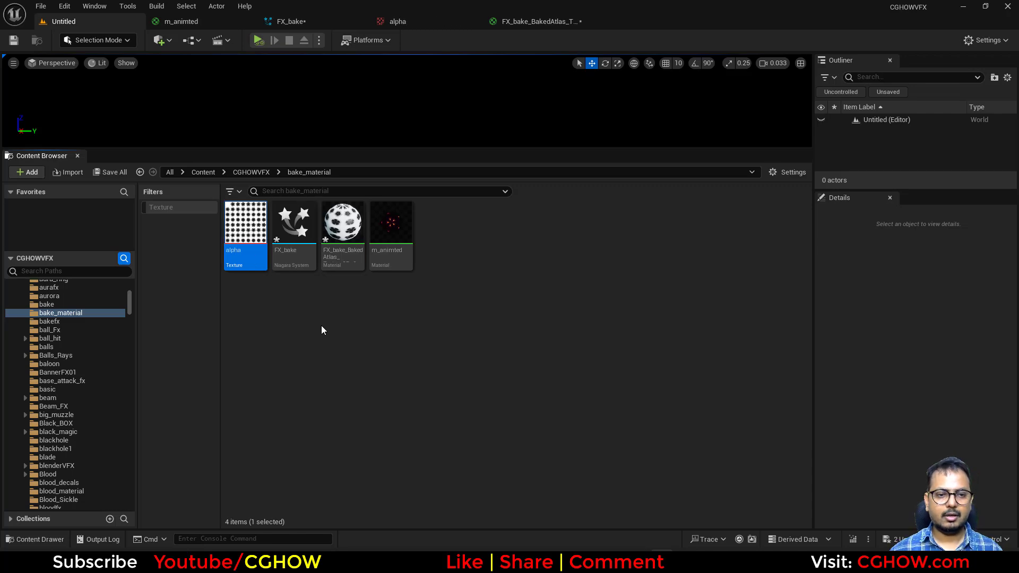
{"action": "left_click", "coordinate": [403, 21]}
Reset the Fountain emitter's Initialize Particle color to its default white
{"action": "left_click", "coordinate": [317, 21]}
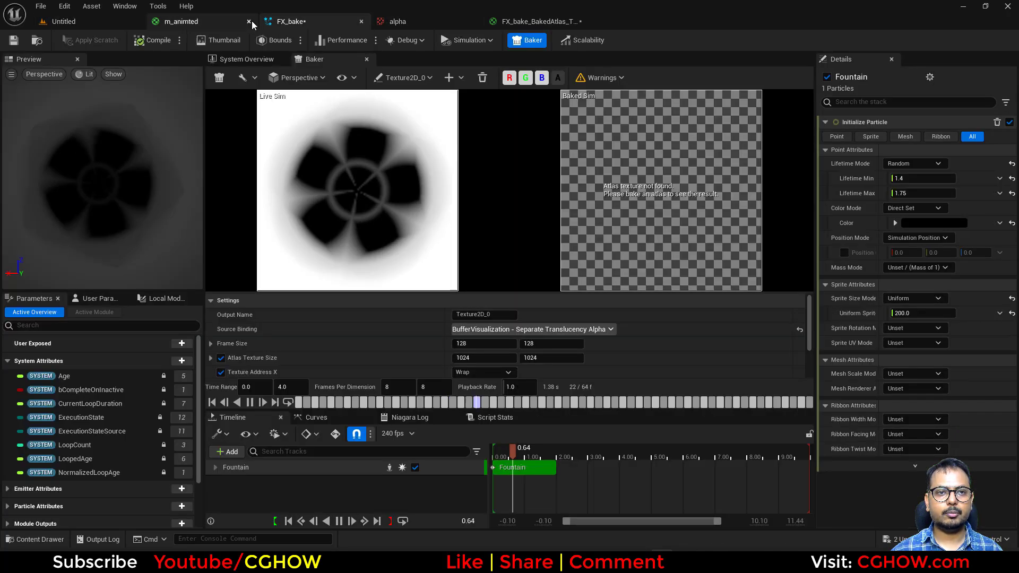
{"action": "left_click", "coordinate": [251, 60]}
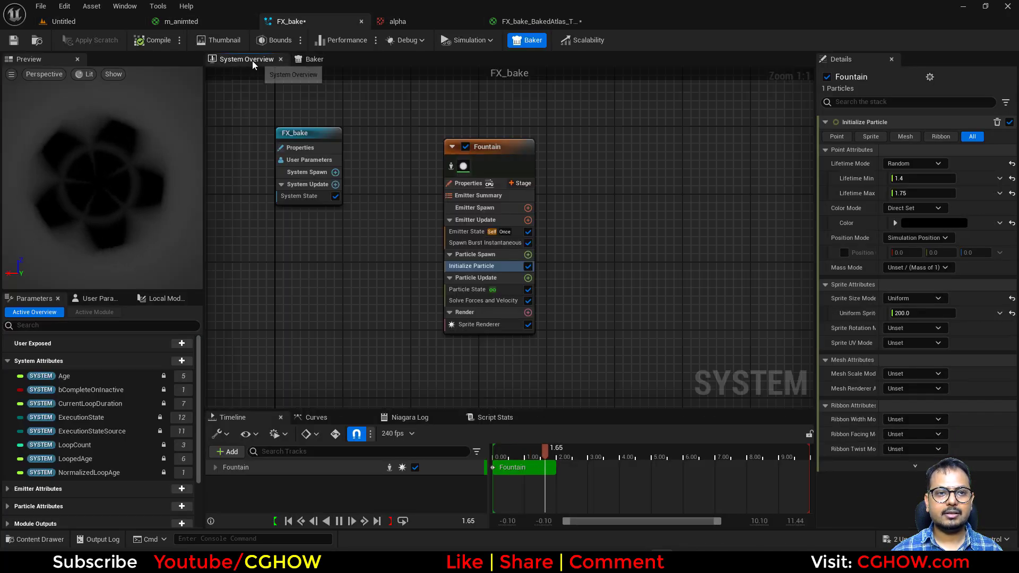
{"action": "left_click", "coordinate": [1011, 223]}
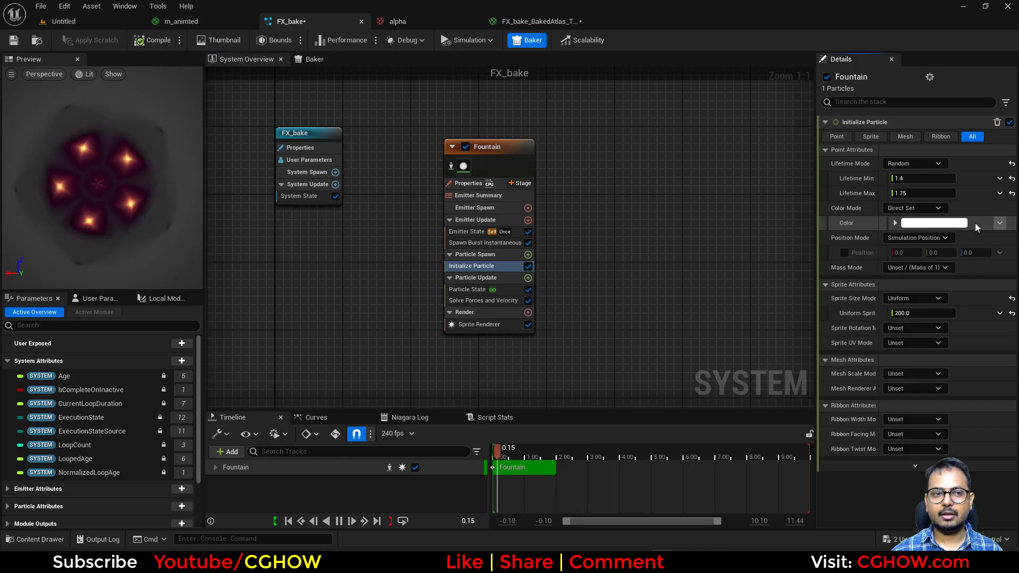
{"action": "left_click", "coordinate": [399, 21]}
Set the Baker's source binding to Buffer Visualization's Final Image and bake a new colour atlas
{"action": "left_click", "coordinate": [291, 21]}
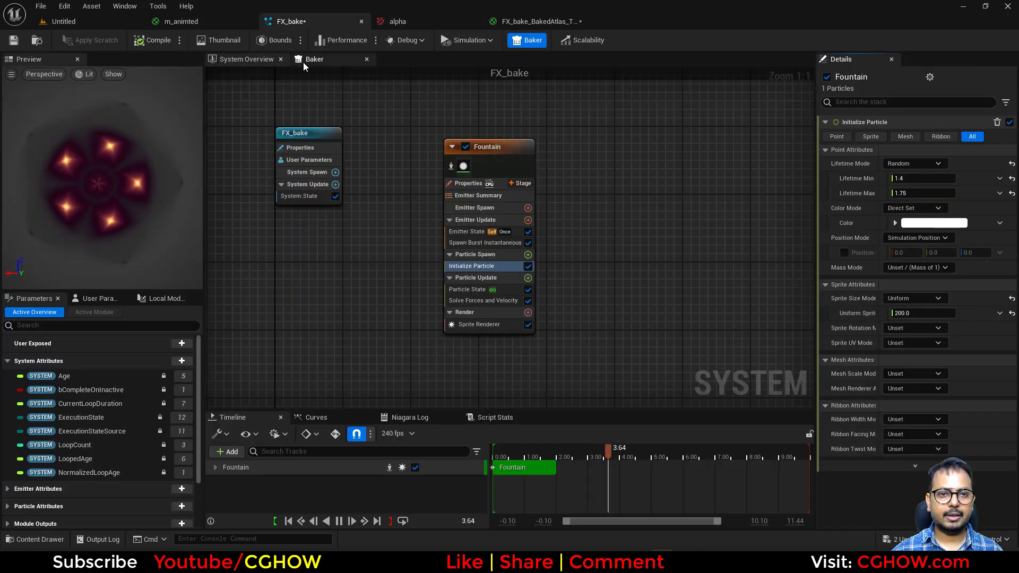
{"action": "left_click", "coordinate": [314, 59]}
{"action": "left_click", "coordinate": [488, 329]}
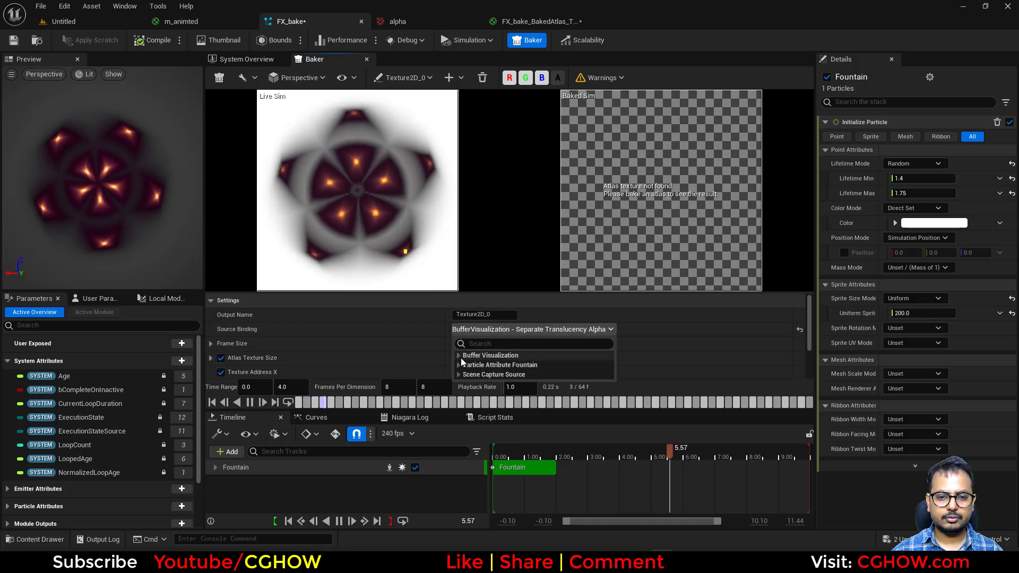
{"action": "left_click", "coordinate": [482, 355]}
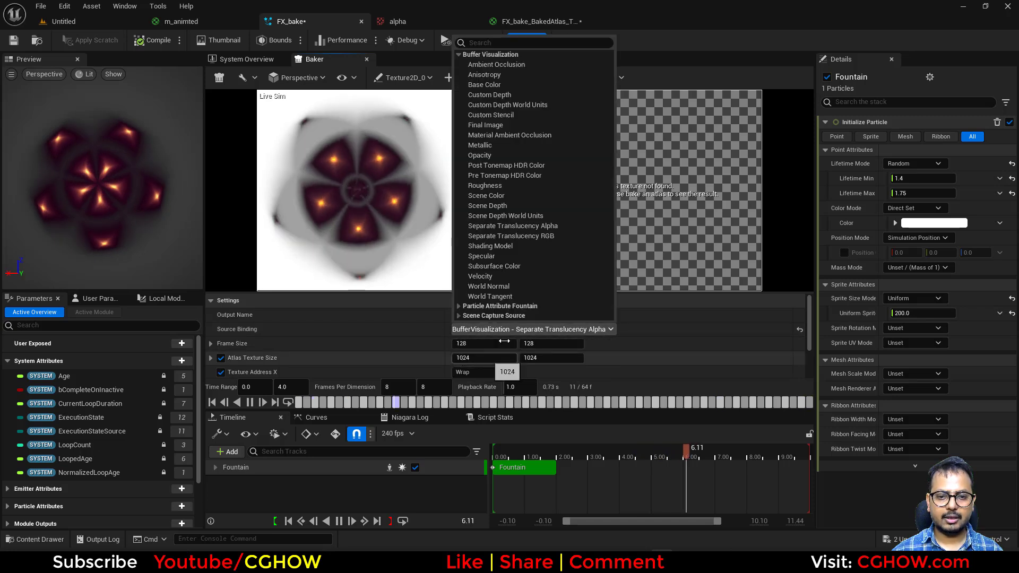
{"action": "left_click", "coordinate": [485, 125]}
{"action": "left_click", "coordinate": [219, 77]}
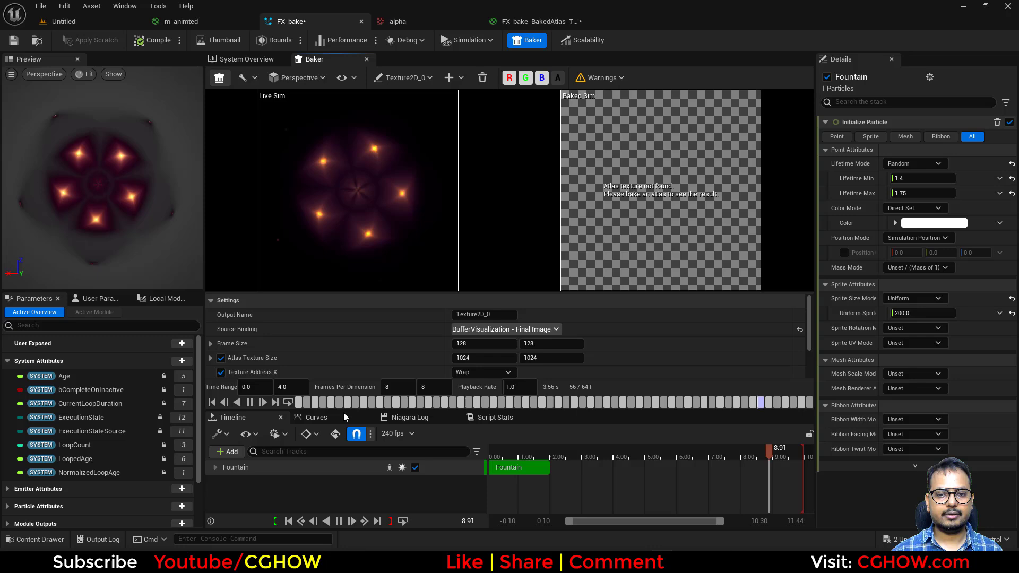
Add the newly baked colour atlas to the flipbook material as a second Texture Sample
{"action": "left_click", "coordinate": [86, 21]}
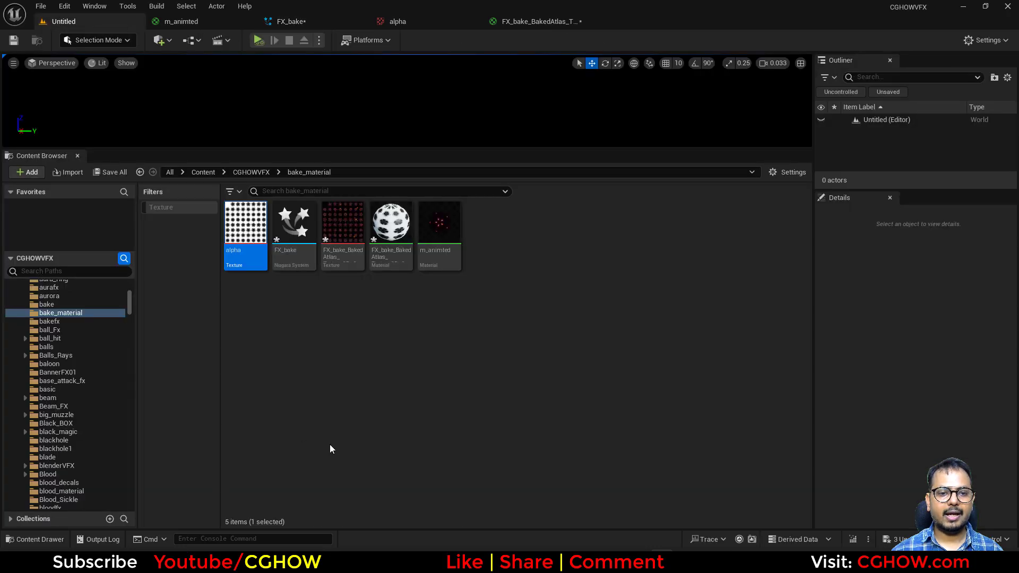
{"action": "left_click", "coordinate": [342, 254]}
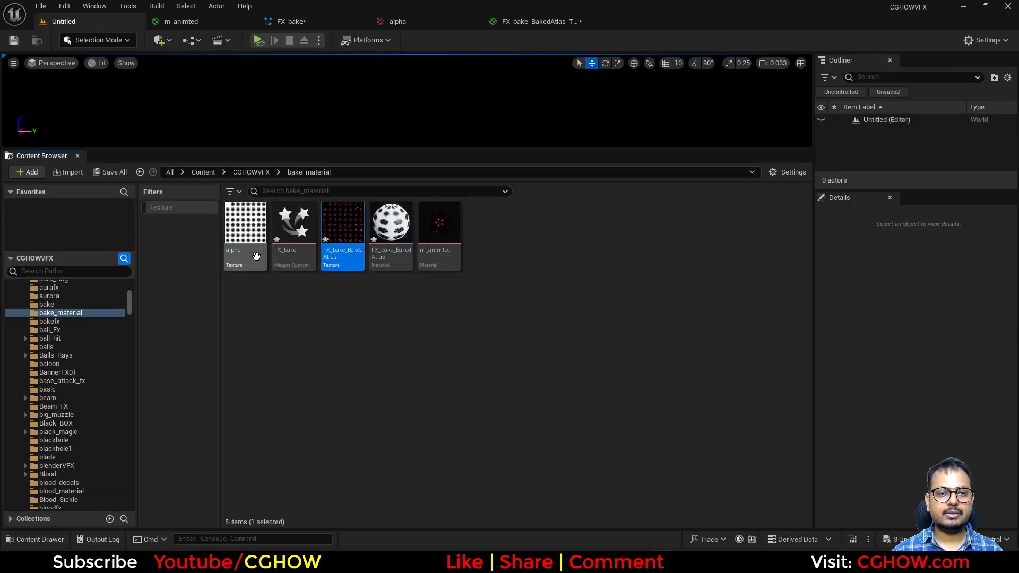
{"action": "left_click_drag", "start_coordinate": [355, 230], "coordinate": [624, 385]}
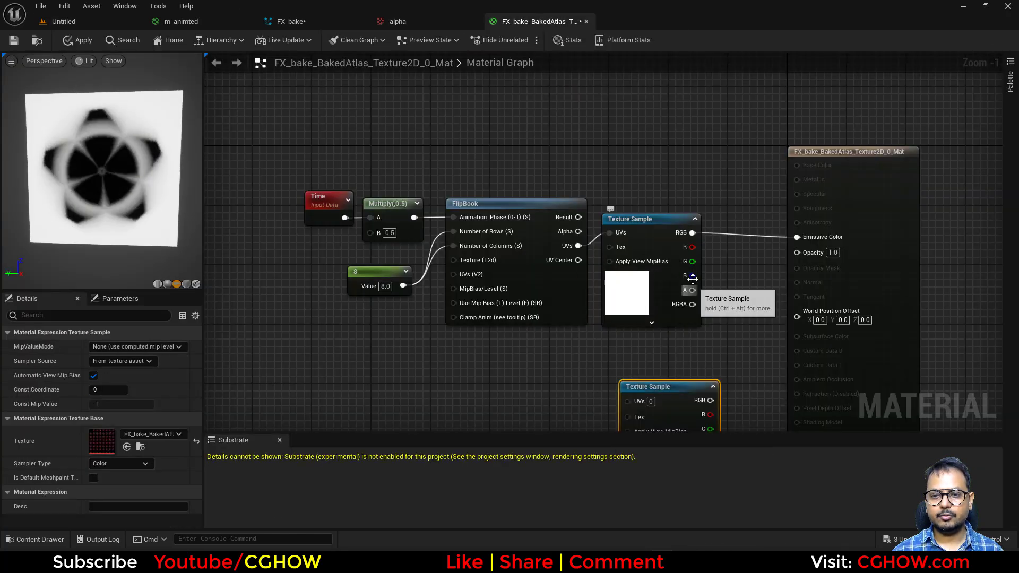
Connect the alpha sample's red channel to Opacity and the FlipBook-driven colour sample's RGB to Emissive Color, then tidy the node layout
{"action": "left_click_drag", "start_coordinate": [823, 267], "coordinate": [813, 251]}
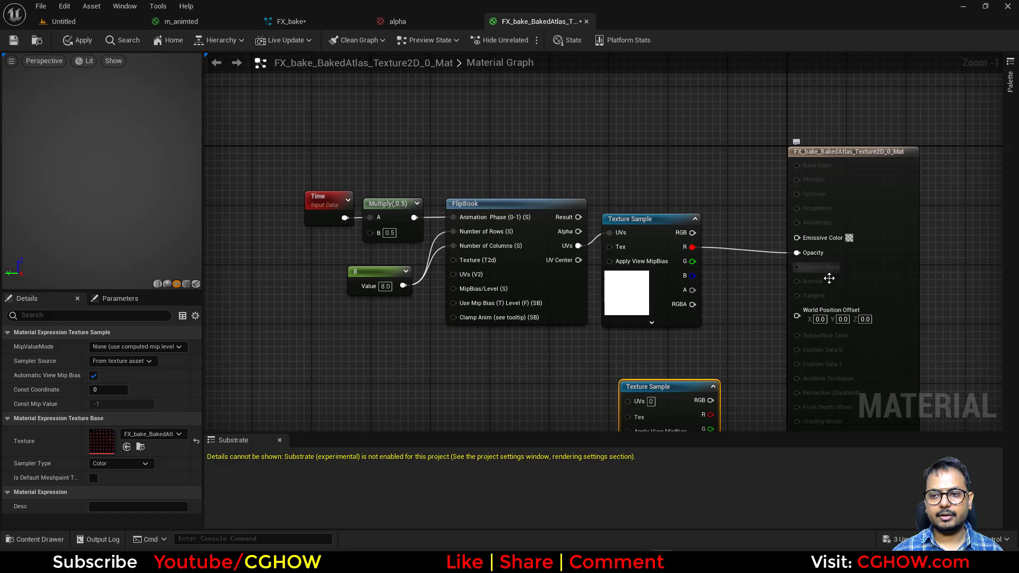
{"action": "left_click_drag", "start_coordinate": [673, 393], "coordinate": [588, 126]}
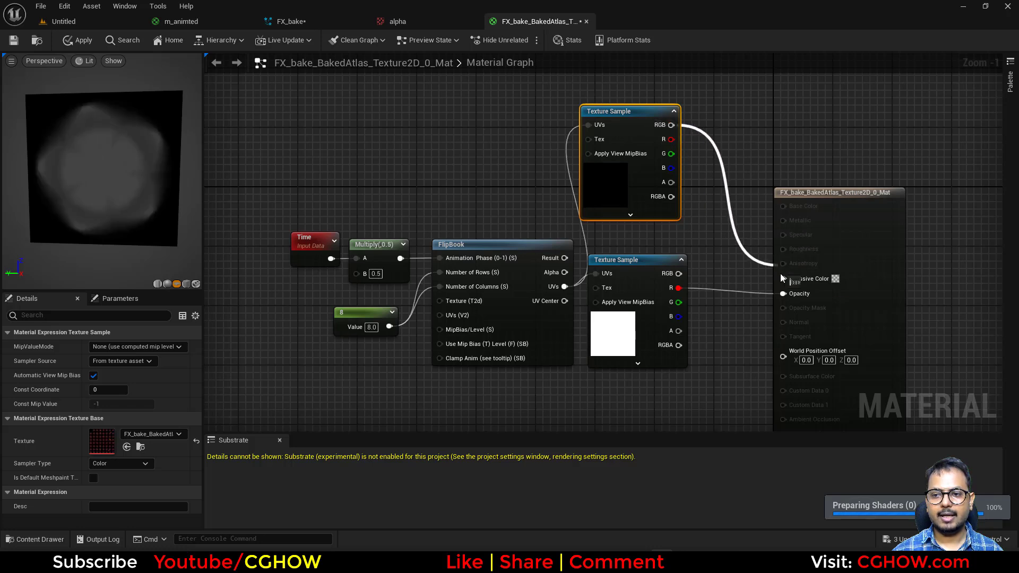
{"action": "left_click_drag", "start_coordinate": [781, 278], "coordinate": [815, 175]}
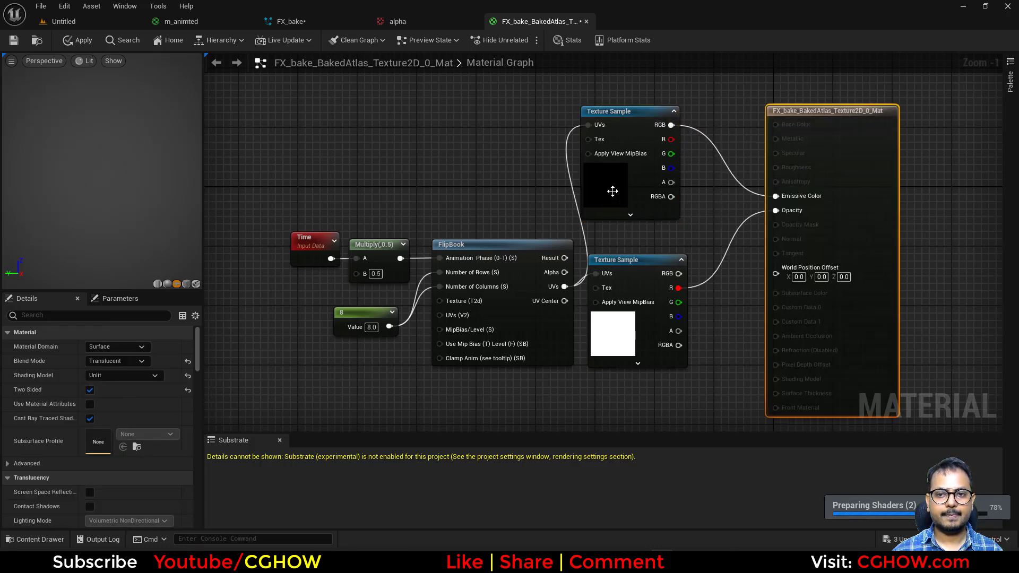
{"action": "left_click_drag", "start_coordinate": [613, 191], "coordinate": [625, 210]}
{"action": "left_click_drag", "start_coordinate": [616, 351], "coordinate": [631, 373]}
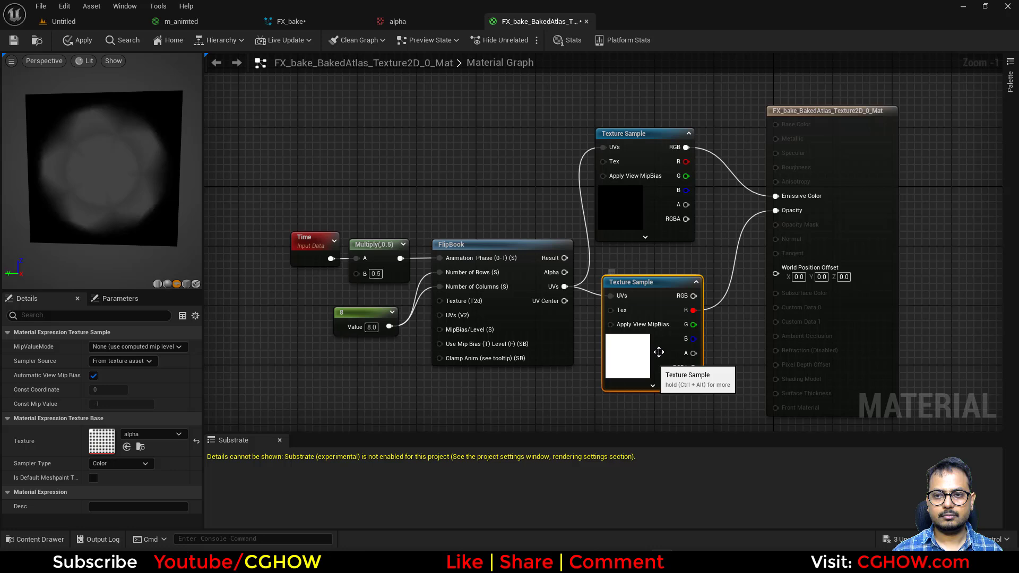
Disconnect the material's Opacity input to check the colour flipbook alone, and reconnect the alpha sample's red channel to it
{"action": "left_click", "coordinate": [614, 205]}
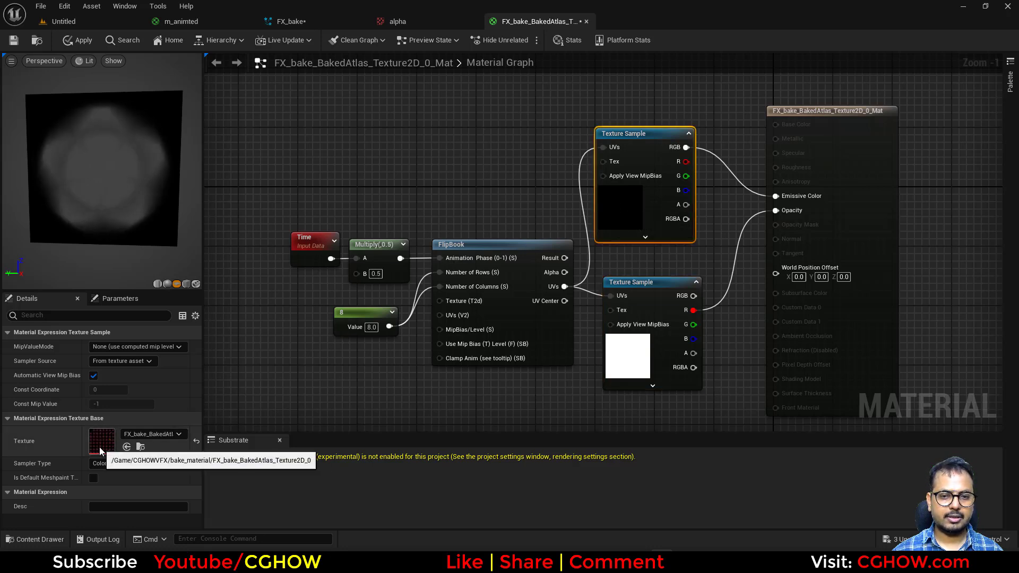
{"action": "left_click", "coordinate": [775, 210], "text": "alt"}
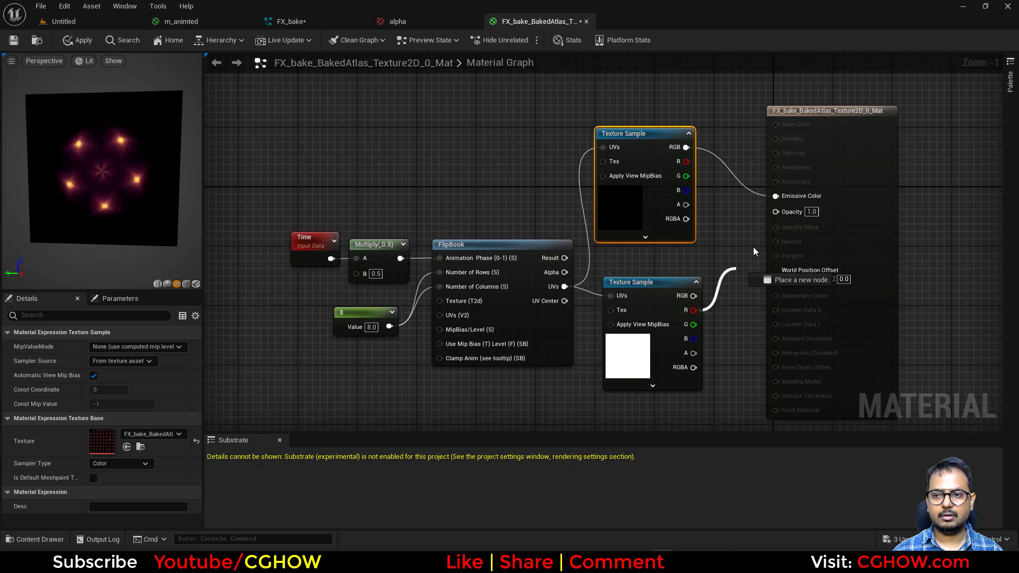
{"action": "left_click_drag", "start_coordinate": [754, 251], "coordinate": [776, 211]}
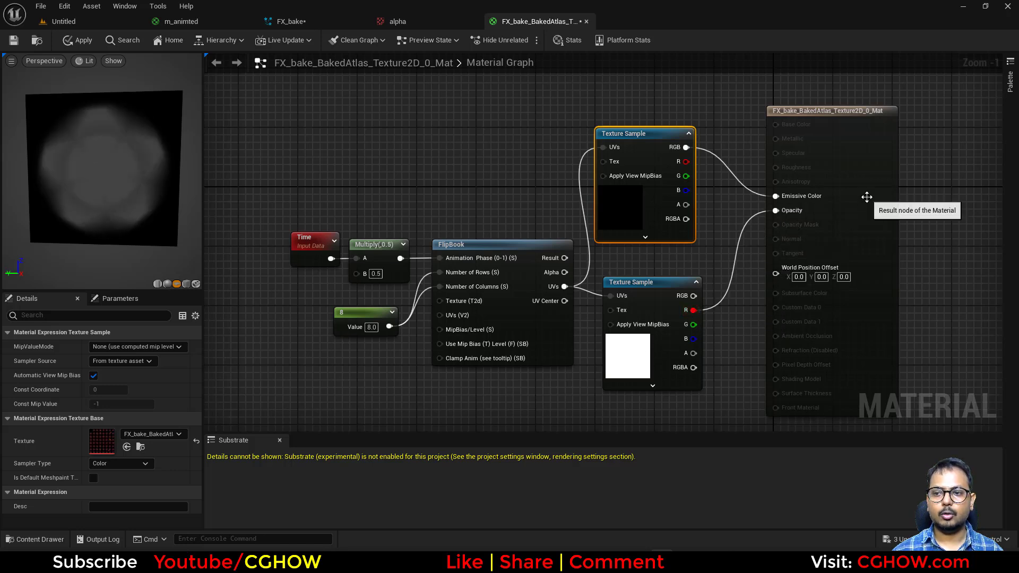
Insert a One Minus (1-x) node between the alpha sample's red channel and the material's Opacity input
{"action": "left_click_drag", "start_coordinate": [867, 197], "coordinate": [998, 167]}
{"action": "key", "text": "o"}
{"action": "left_click", "coordinate": [716, 280]}
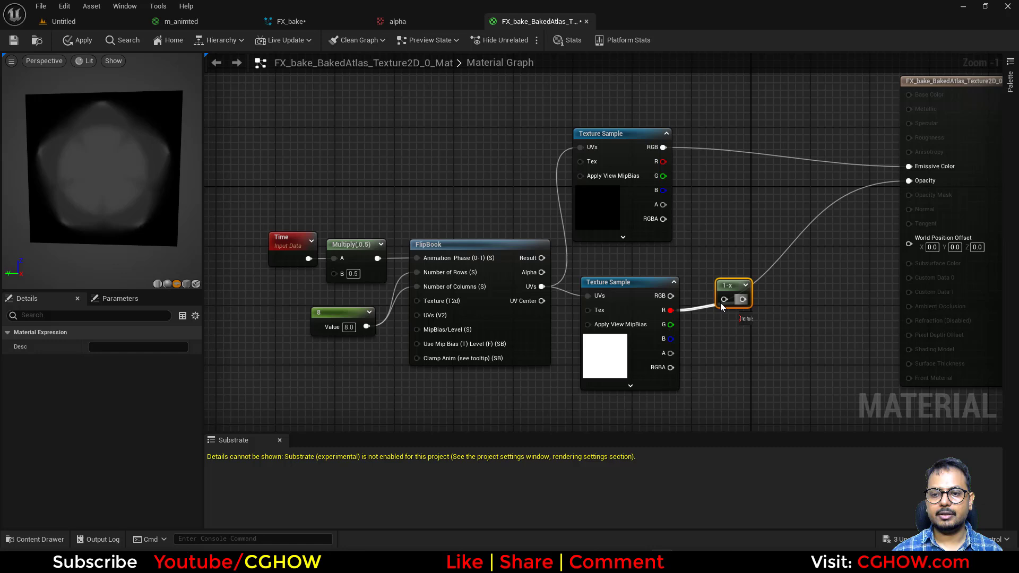
{"action": "left_click_drag", "start_coordinate": [742, 298], "coordinate": [909, 181]}
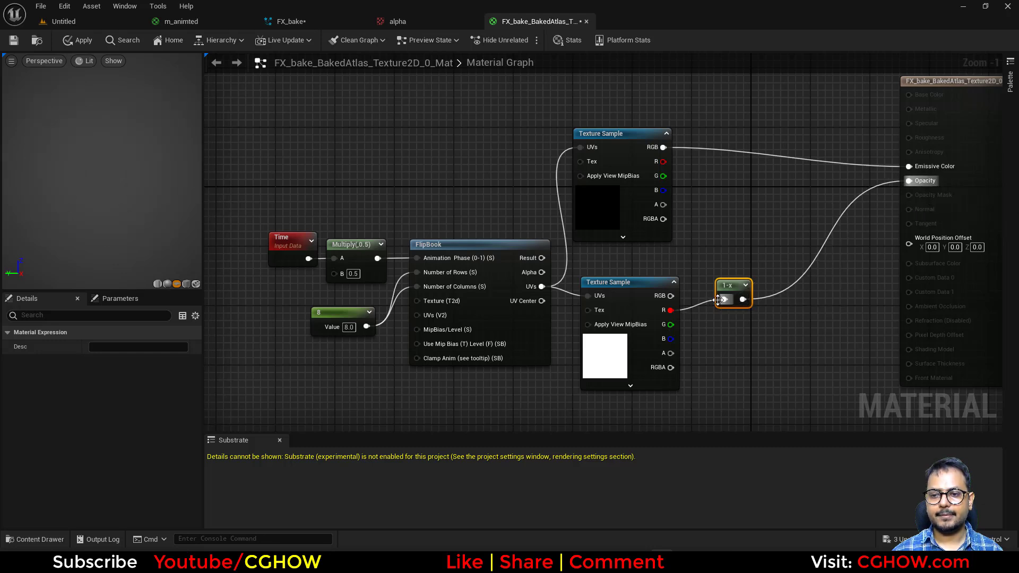
{"action": "left_click_drag", "start_coordinate": [721, 299], "coordinate": [711, 311]}
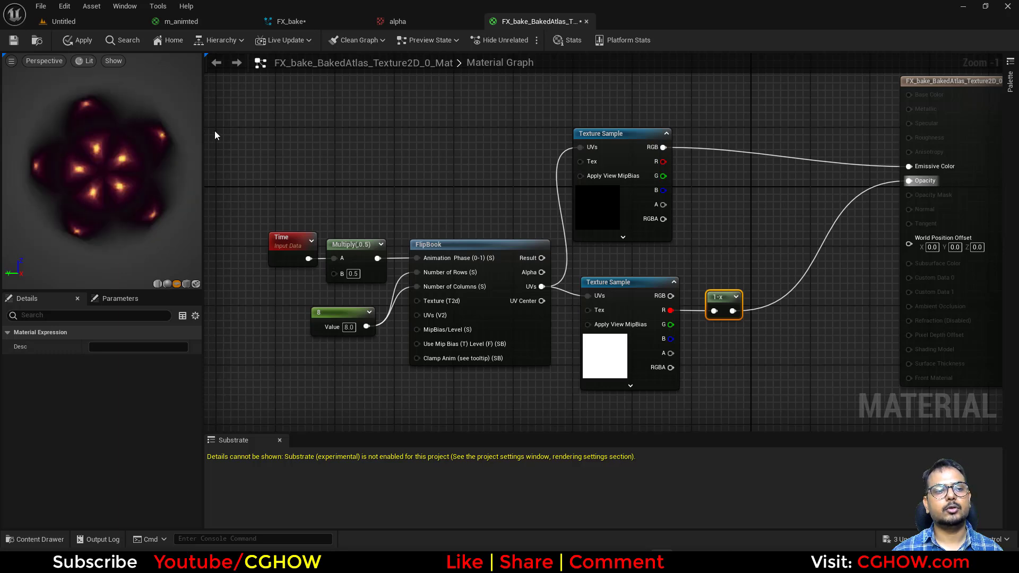
Switch to the browser to review the forum question on Niagara Baker with dynamic materials, and return to the Unreal material preview
{"action": "left_click", "coordinate": [498, 560]}
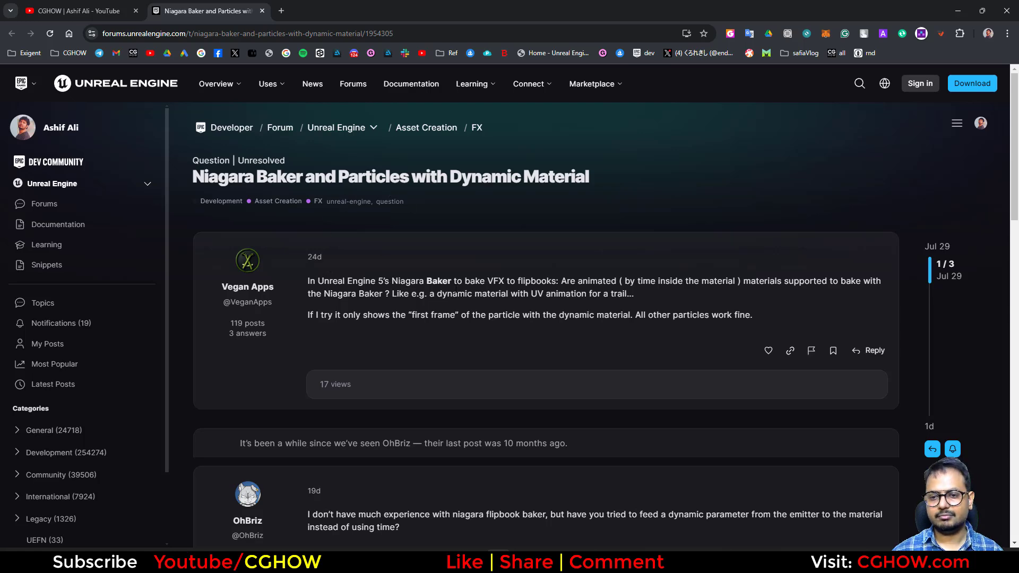
{"action": "scroll", "coordinate": [382, 361], "scroll_direction": "down", "scroll_amount": 4}
{"action": "scroll", "coordinate": [405, 380], "scroll_direction": "up", "scroll_amount": 4}
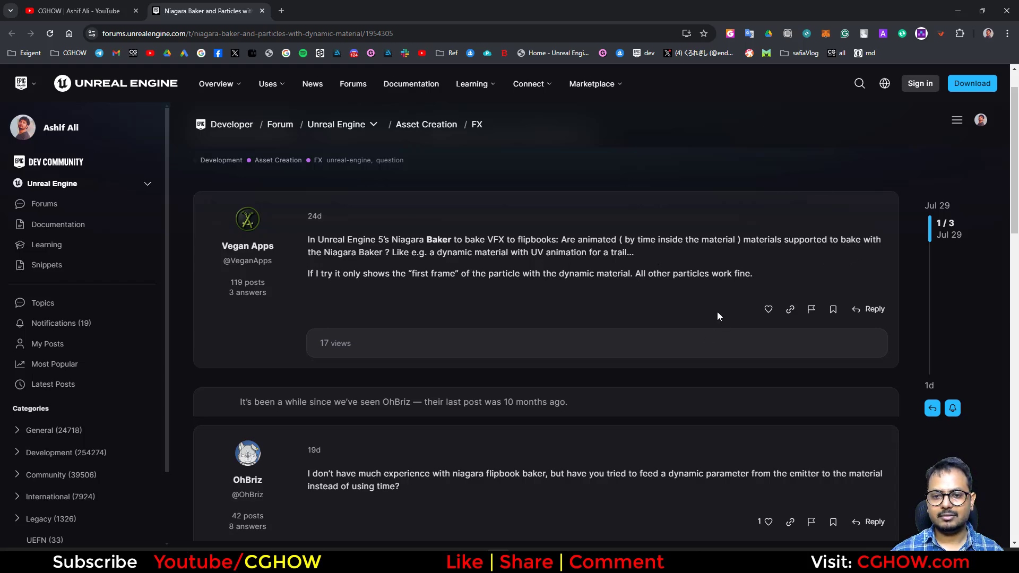
{"action": "left_click", "coordinate": [959, 11]}
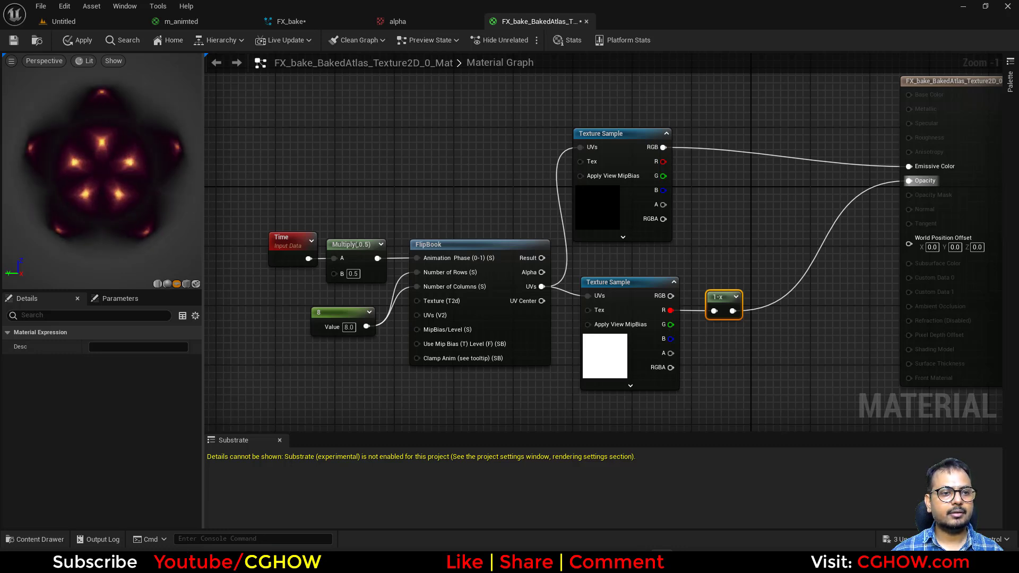
{"action": "scroll", "coordinate": [102, 185], "scroll_direction": "up", "scroll_amount": 5}
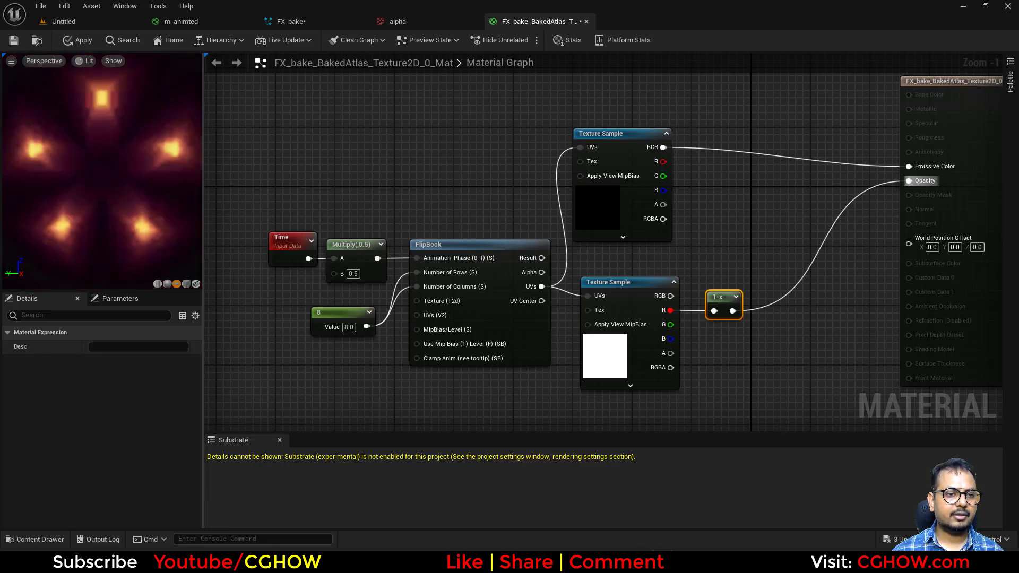
Set the Niagara Baker's Atlas Texture Size to 4096 by 4096 and rebake the FX_bake colour atlas
{"action": "left_click", "coordinate": [317, 24]}
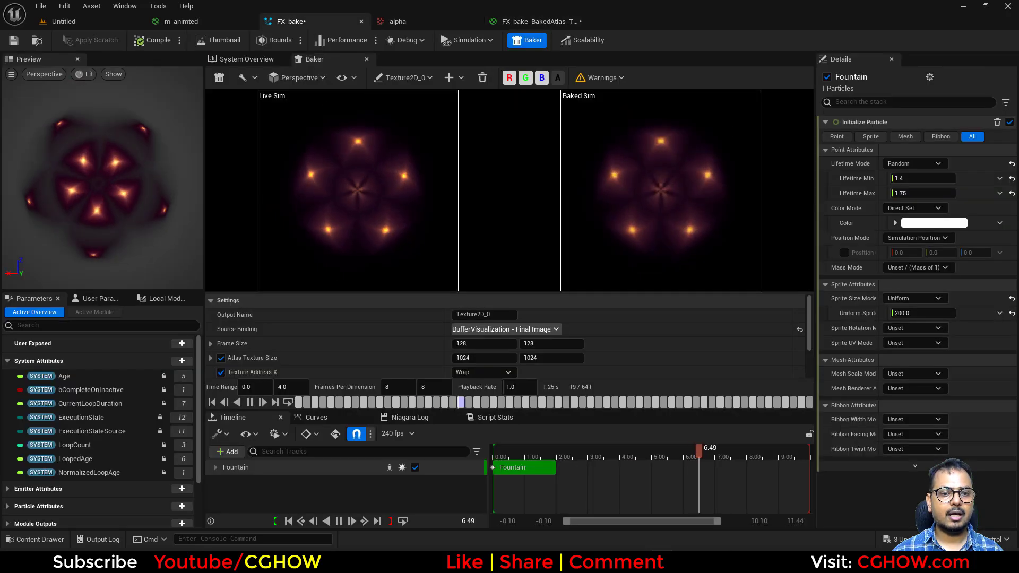
{"action": "scroll", "coordinate": [397, 363], "scroll_direction": "down", "scroll_amount": 2}
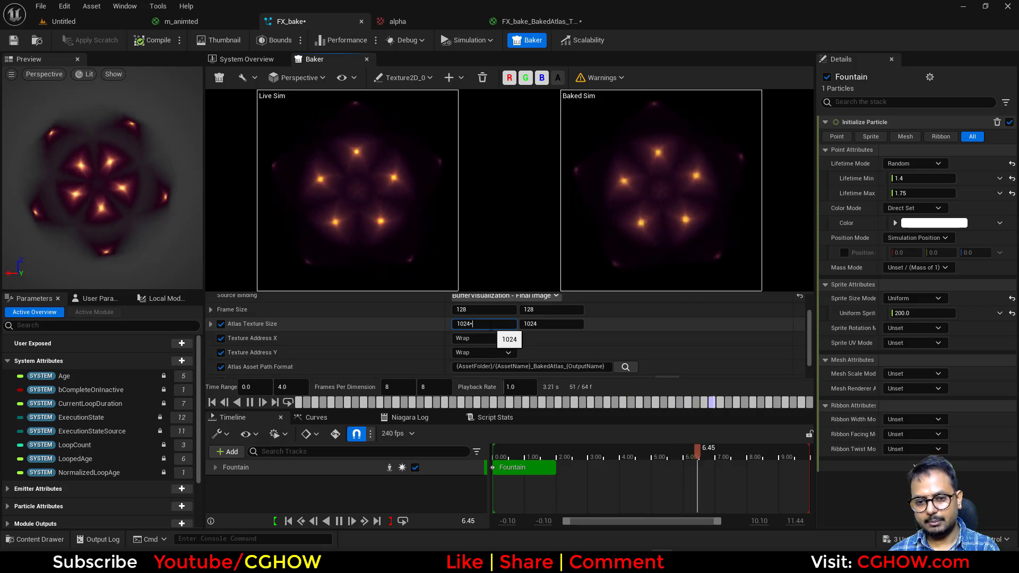
{"action": "type", "text": "*4"}
{"action": "key", "text": "Return"}
{"action": "key", "text": "ctrl+c"}
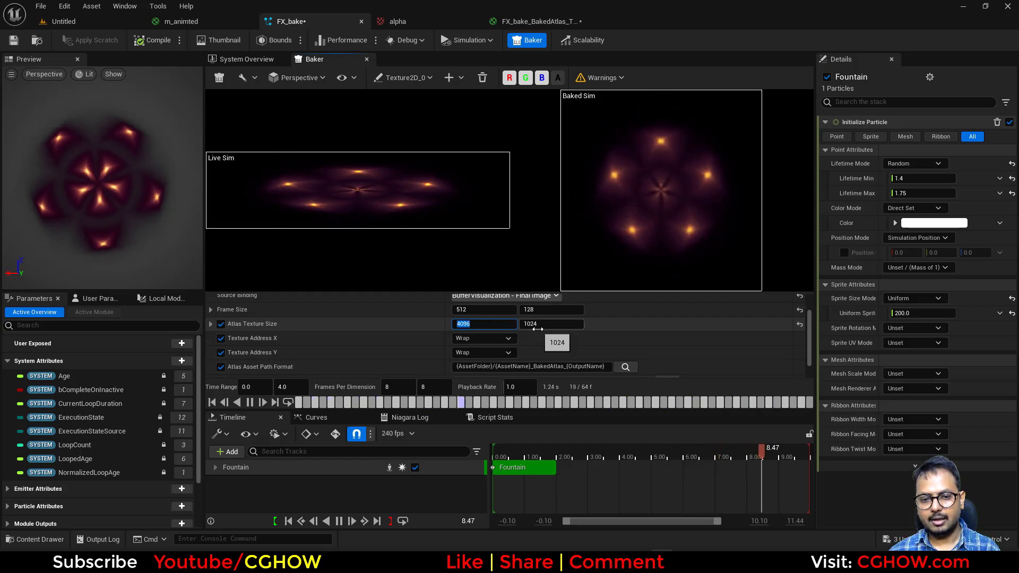
{"action": "left_click", "coordinate": [562, 324]}
{"action": "key", "text": "ctrl+v"}
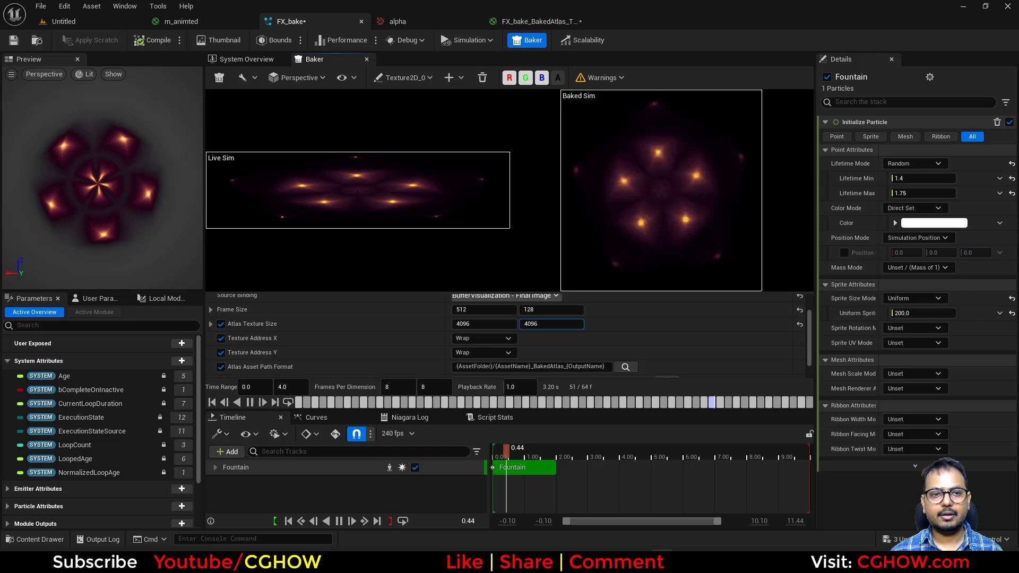
{"action": "left_click", "coordinate": [219, 79]}
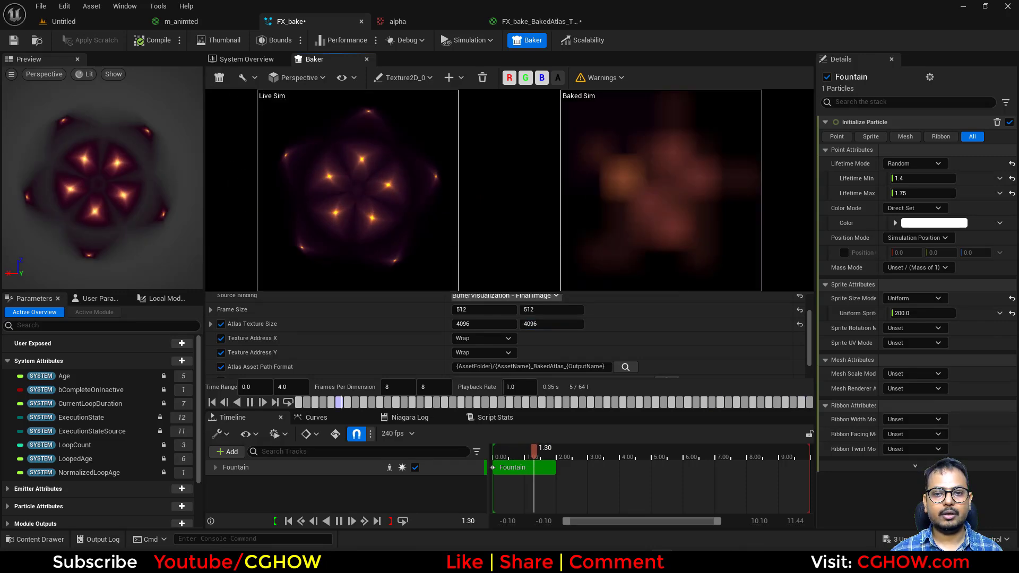
Inspect the alpha atlas texture and examine the flipbook material's animated preview up close
{"action": "left_click", "coordinate": [416, 20]}
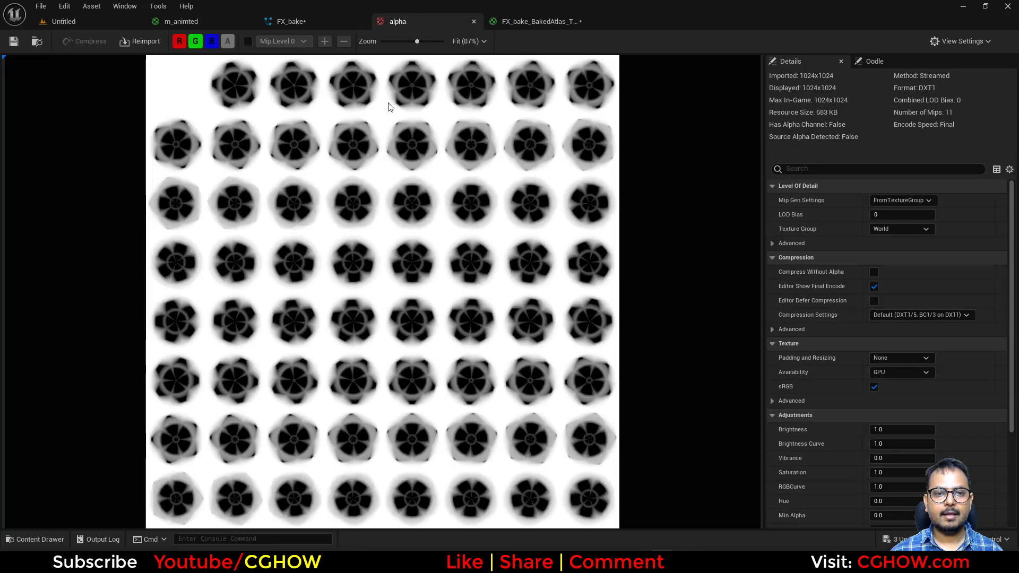
{"action": "left_click", "coordinate": [320, 20]}
{"action": "left_click", "coordinate": [537, 21]}
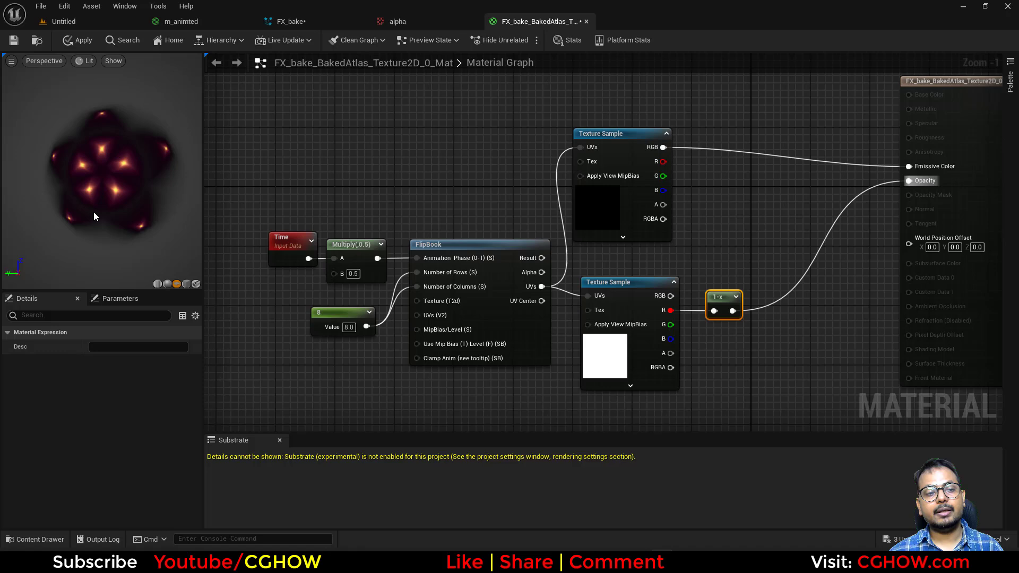
{"action": "scroll", "coordinate": [94, 211], "scroll_direction": "up", "scroll_amount": 5}
{"action": "scroll", "coordinate": [83, 215], "scroll_direction": "down", "scroll_amount": 5}
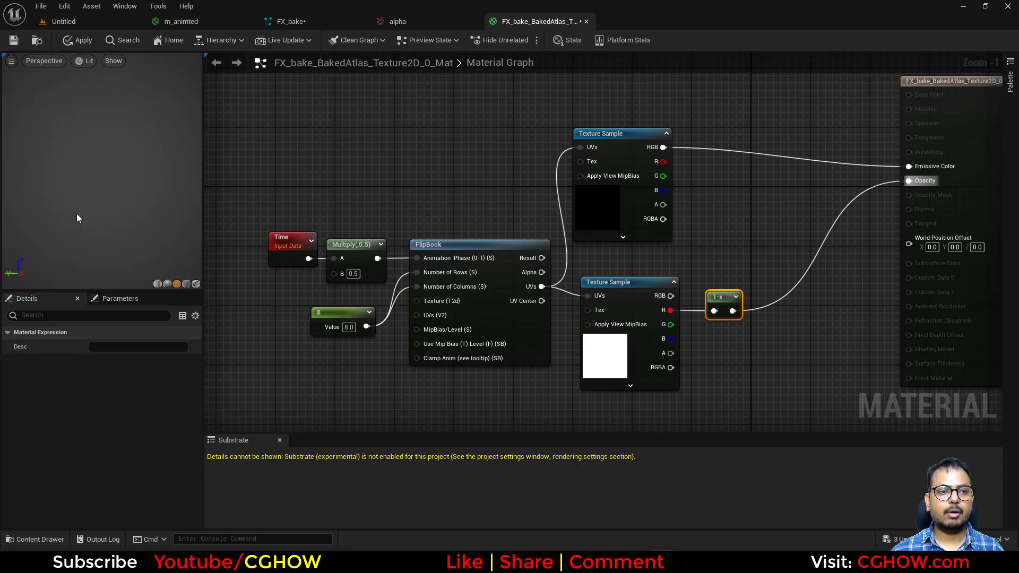